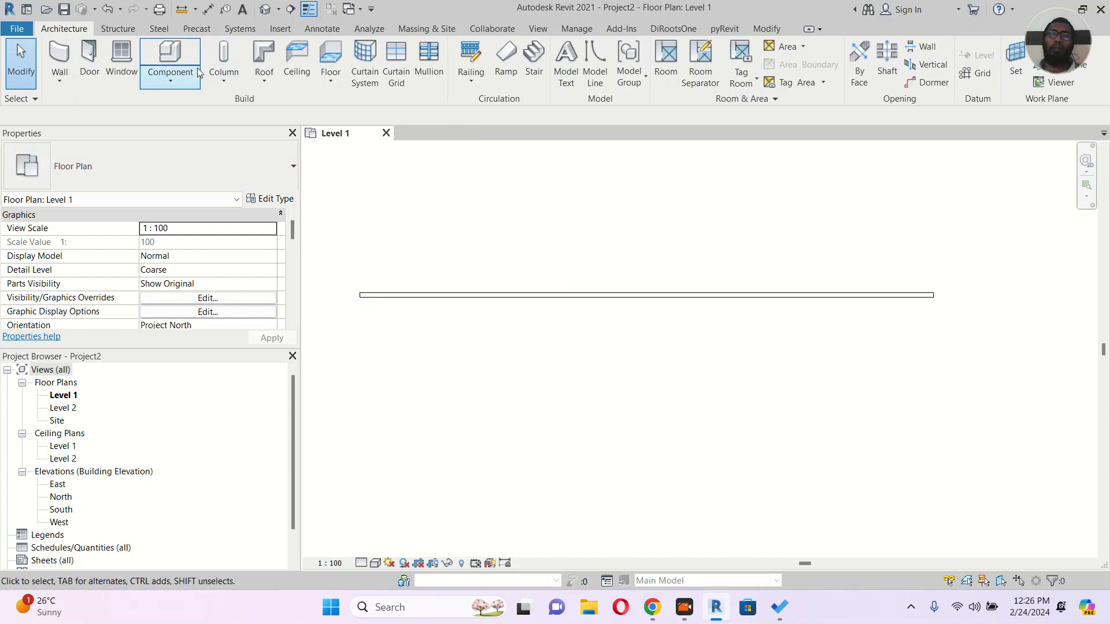
{"action": "left_click", "coordinate": [224, 76]}
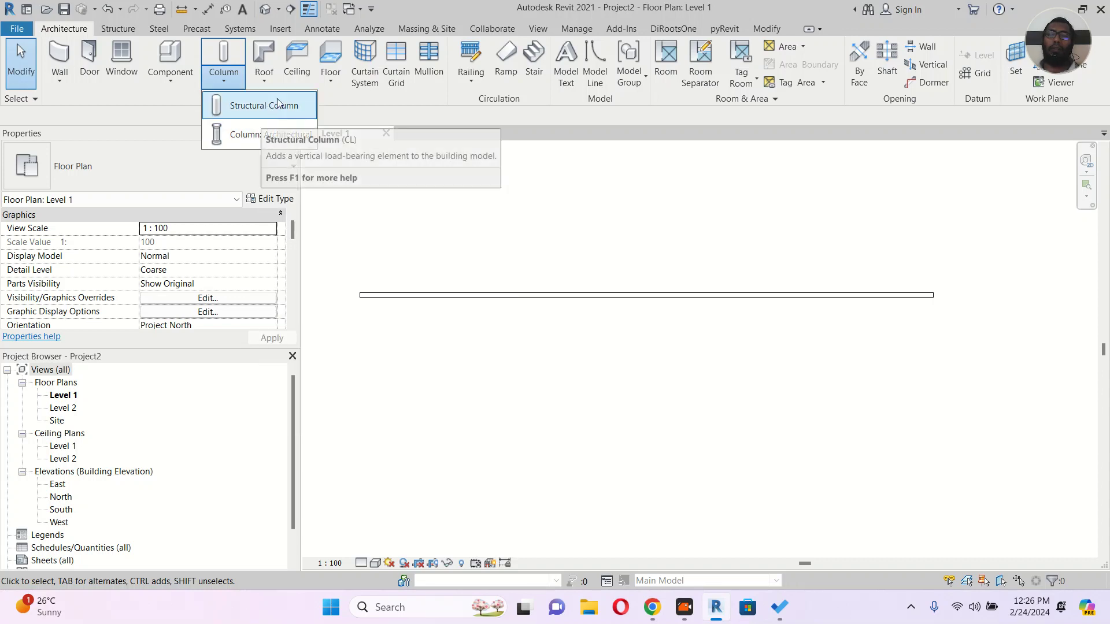
{"action": "left_click", "coordinate": [589, 175]}
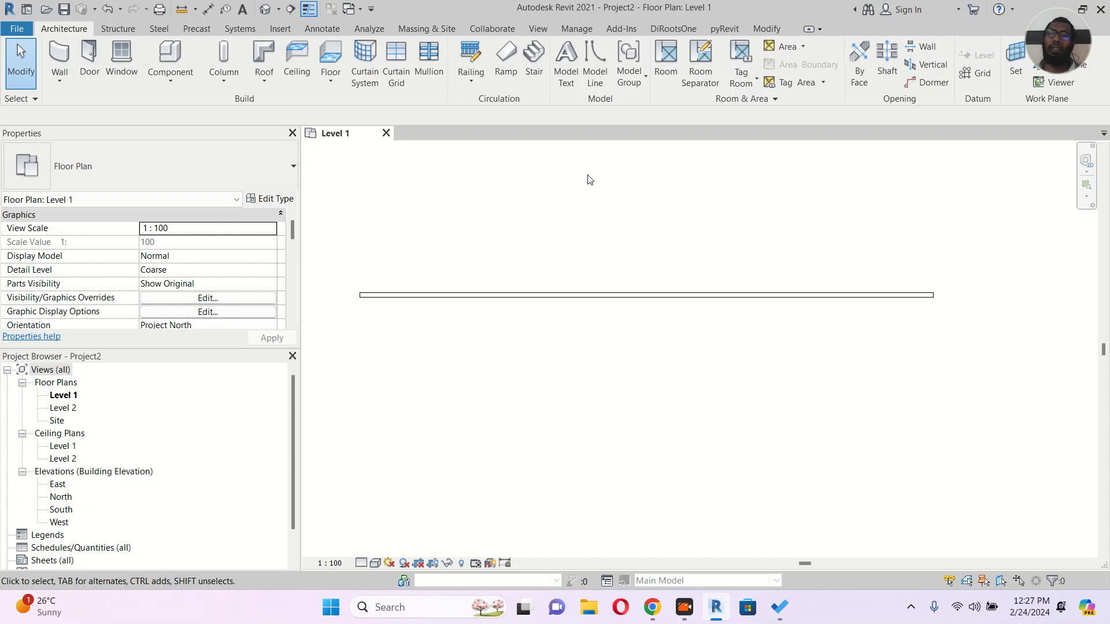
Step: Switch to Chrome and search Google for "architectural columns"
{"action": "left_click", "coordinate": [652, 607]}
{"action": "left_click", "coordinate": [485, 318]}
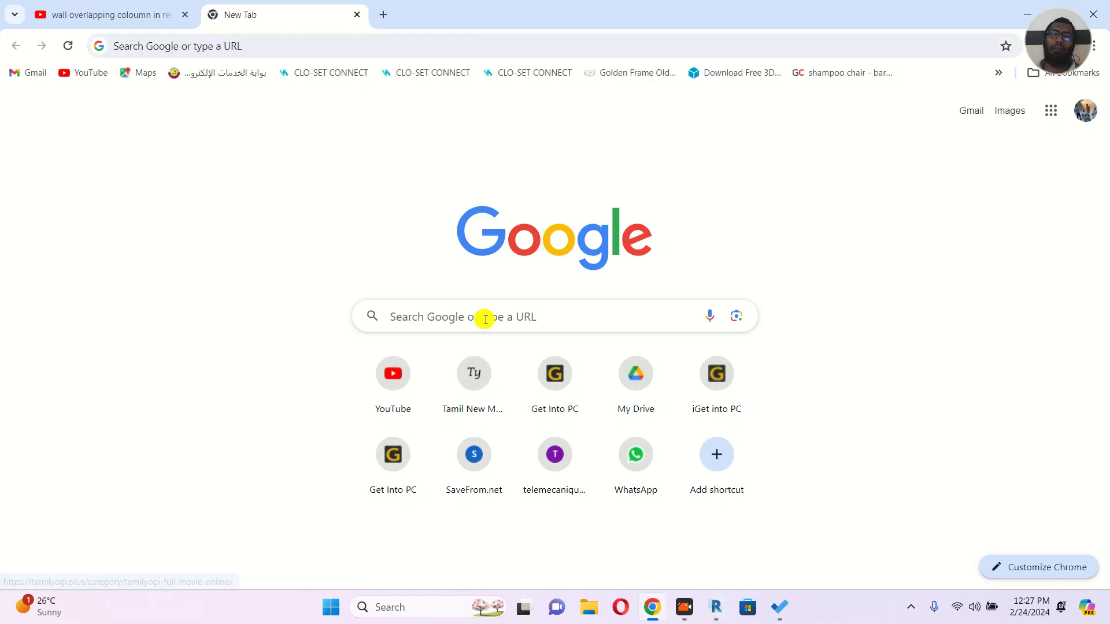
{"action": "type", "text": "AR"}
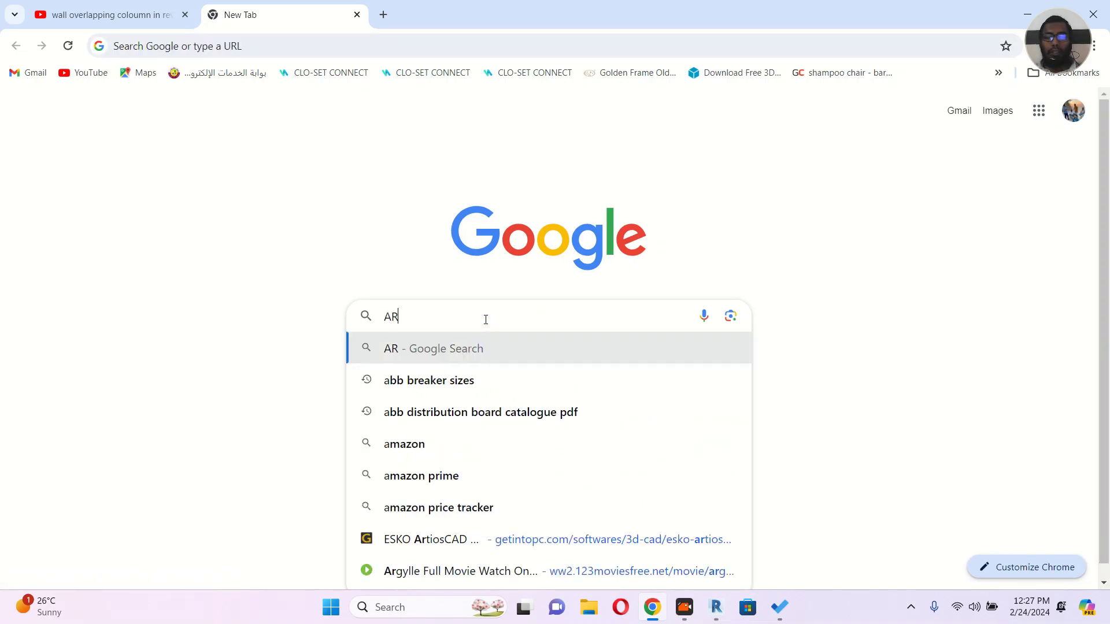
{"action": "type", "text": "CHIT"}
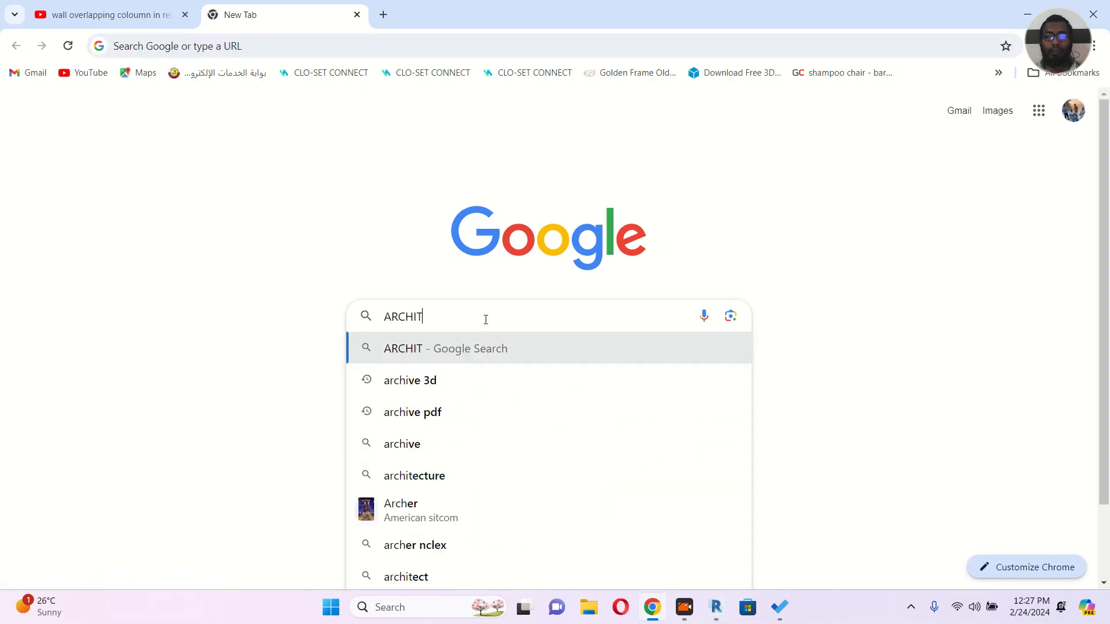
{"action": "type", "text": "ECTUR"}
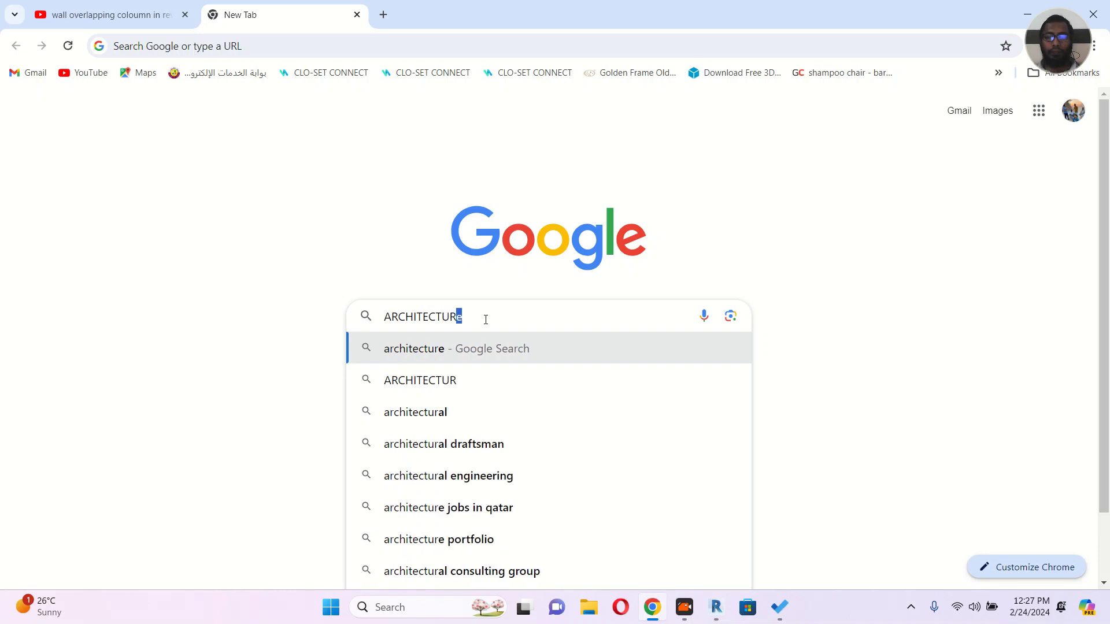
{"action": "type", "text": "AL COLOU"}
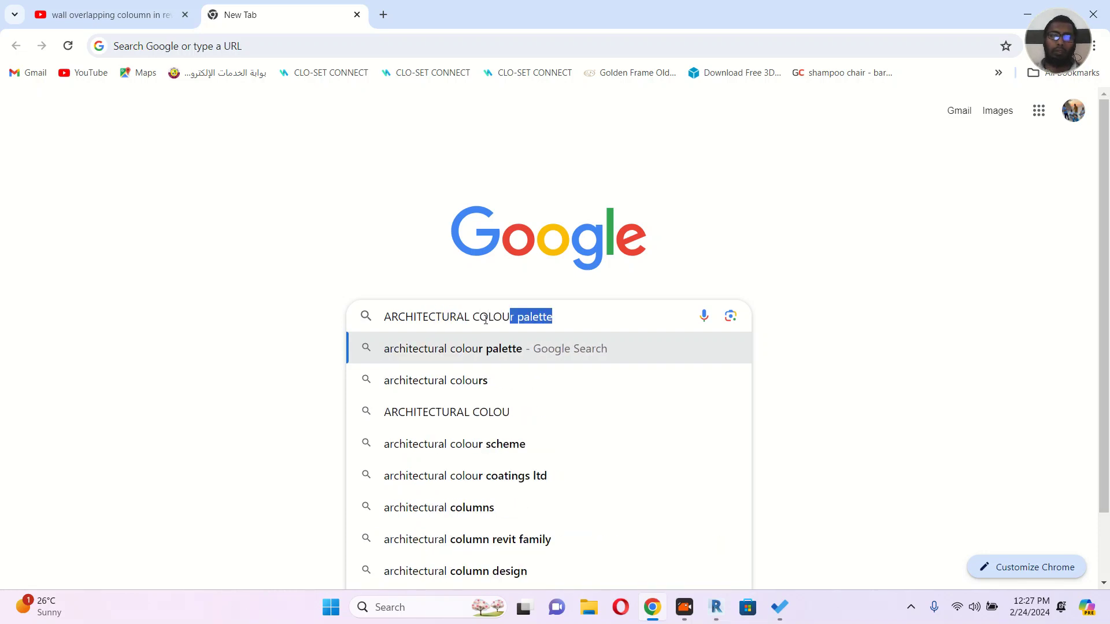
{"action": "type", "text": "MN"}
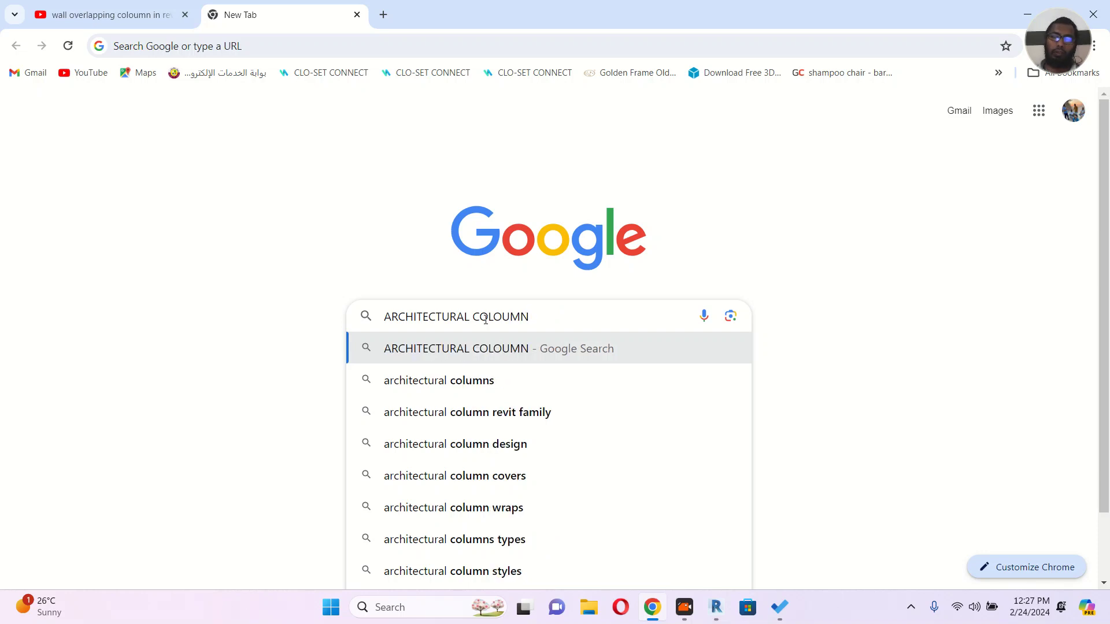
{"action": "left_click", "coordinate": [472, 383]}
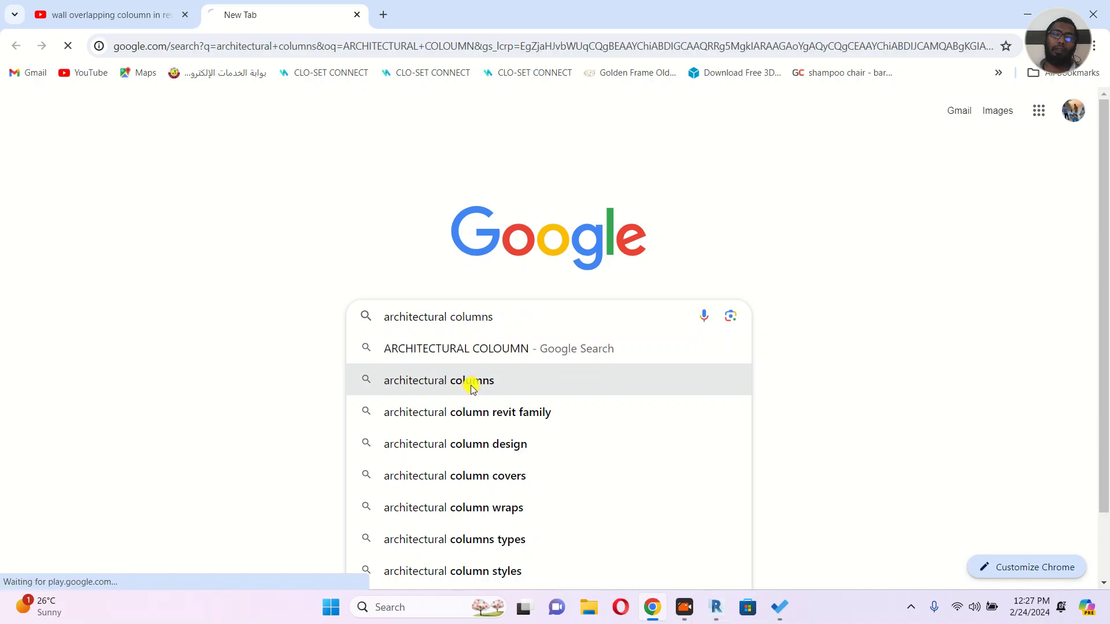
Step: Browse the image results for architectural column styles, and return to Revit
{"action": "left_click", "coordinate": [121, 190]}
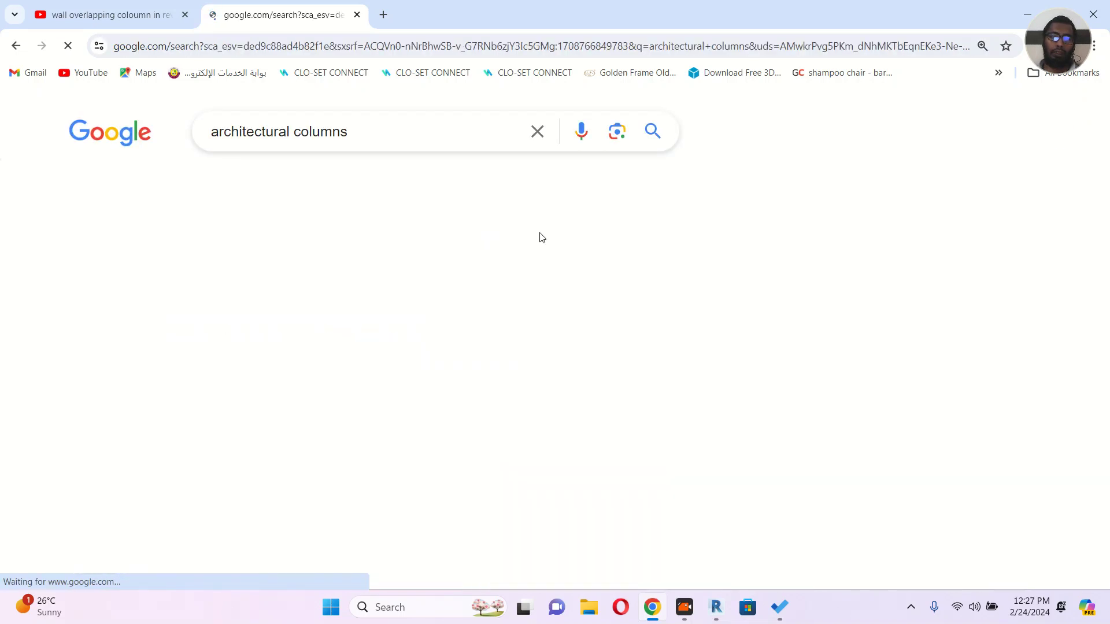
{"action": "scroll", "coordinate": [541, 234], "scroll_direction": "down", "scroll_amount": 2}
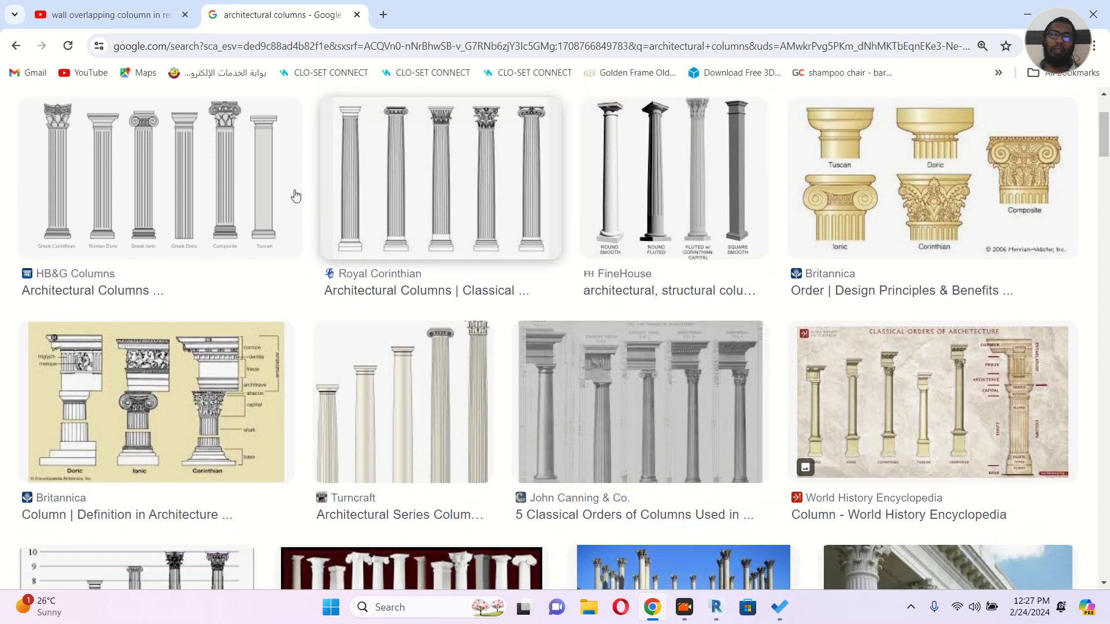
{"action": "scroll", "coordinate": [404, 226], "scroll_direction": "down", "scroll_amount": 4}
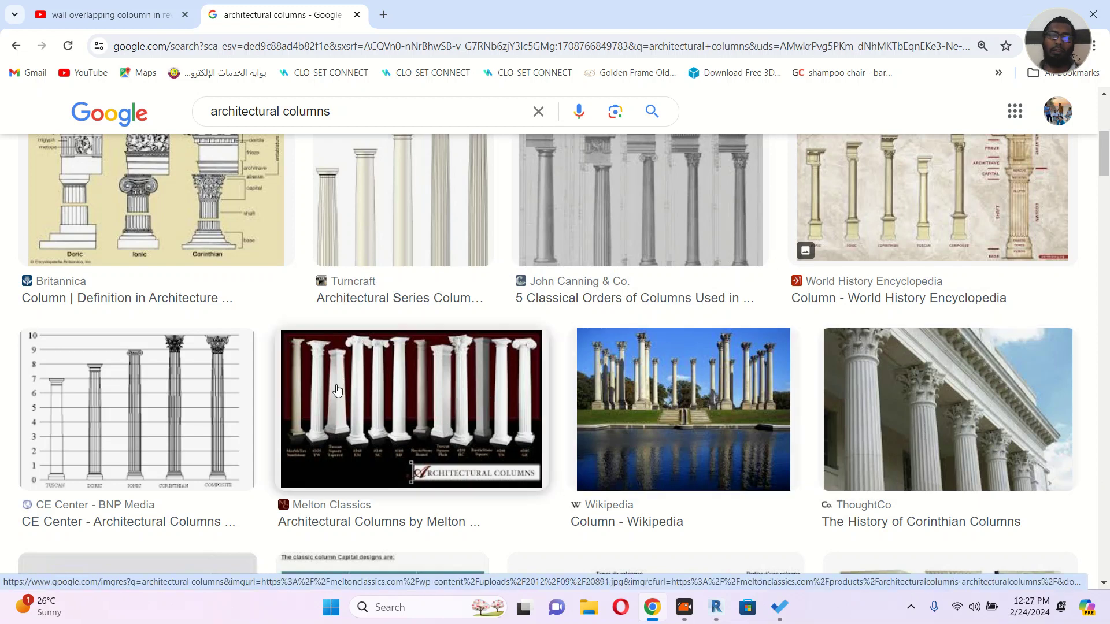
{"action": "left_click", "coordinate": [1032, 6]}
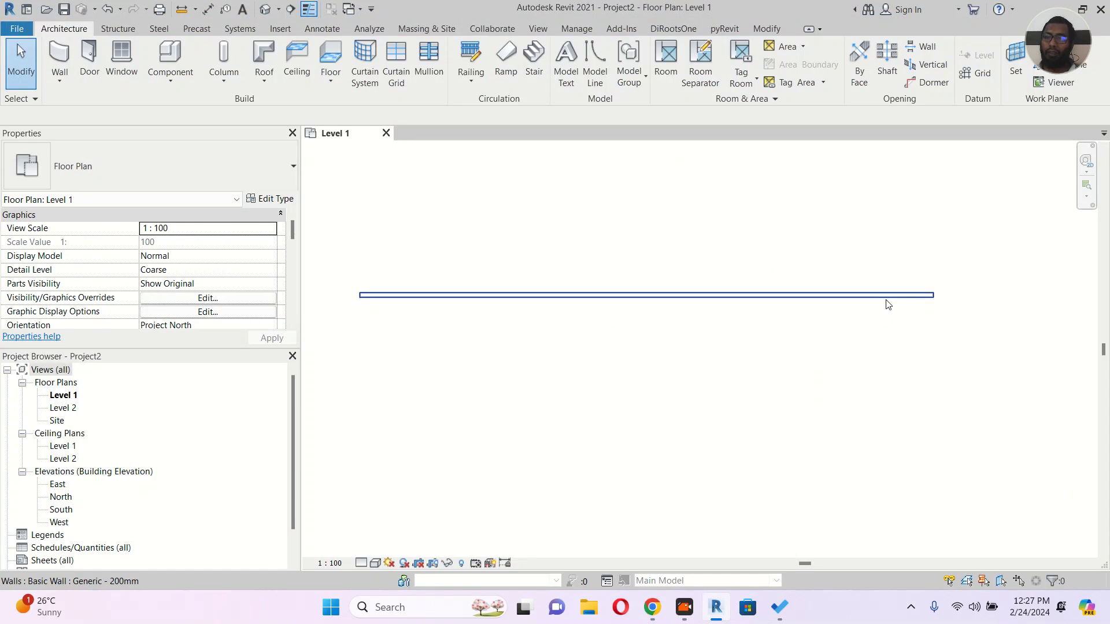
Step: Start a structural column and load the Concrete-Square-Column.rfa family from the Concrete folder of the Structural Columns library
{"action": "middle_click_drag", "start_coordinate": [556, 229], "coordinate": [551, 234]}
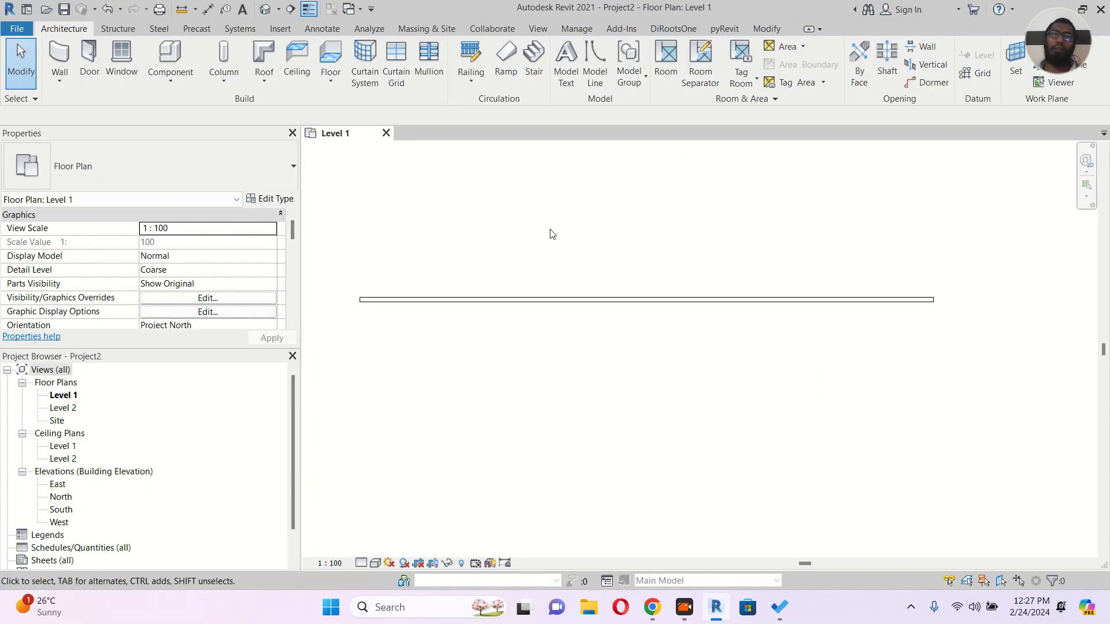
{"action": "left_click", "coordinate": [229, 81]}
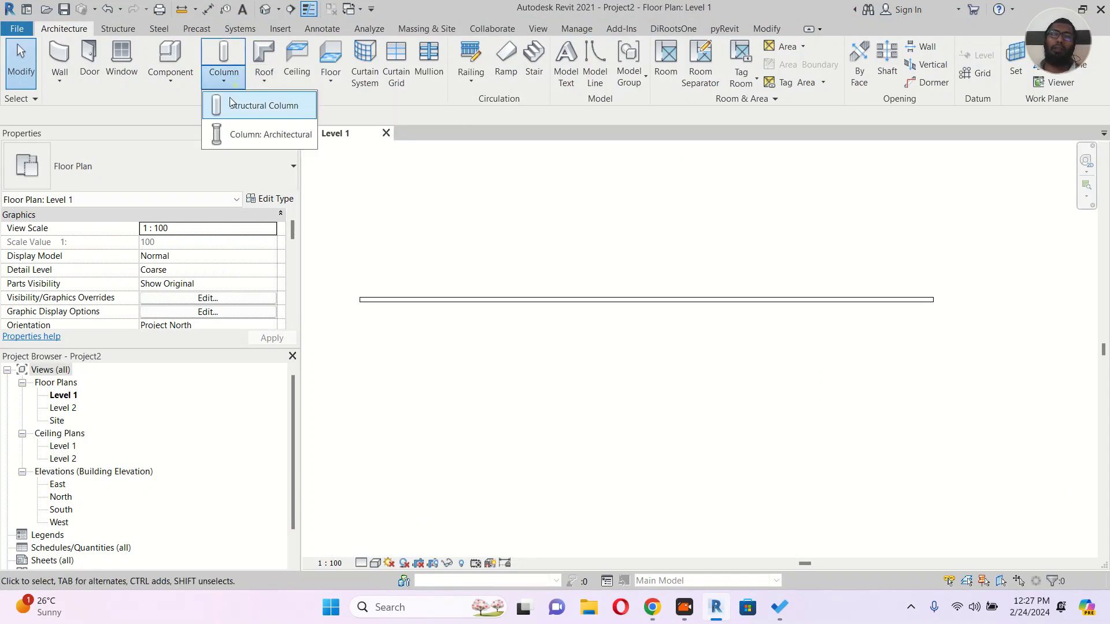
{"action": "left_click", "coordinate": [243, 106]}
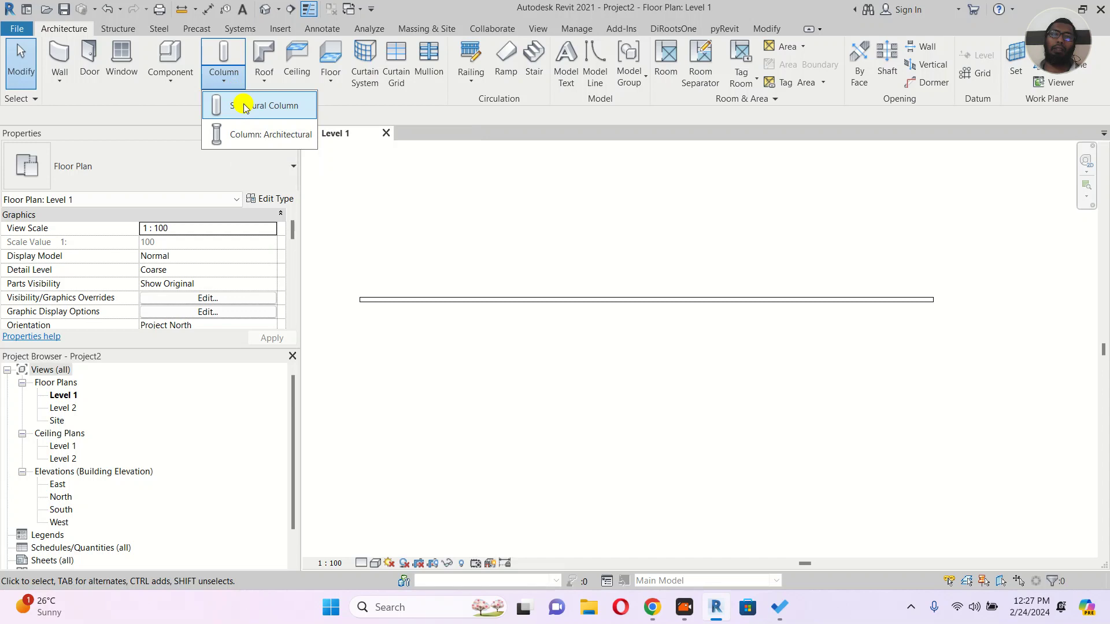
{"action": "left_click", "coordinate": [225, 169]}
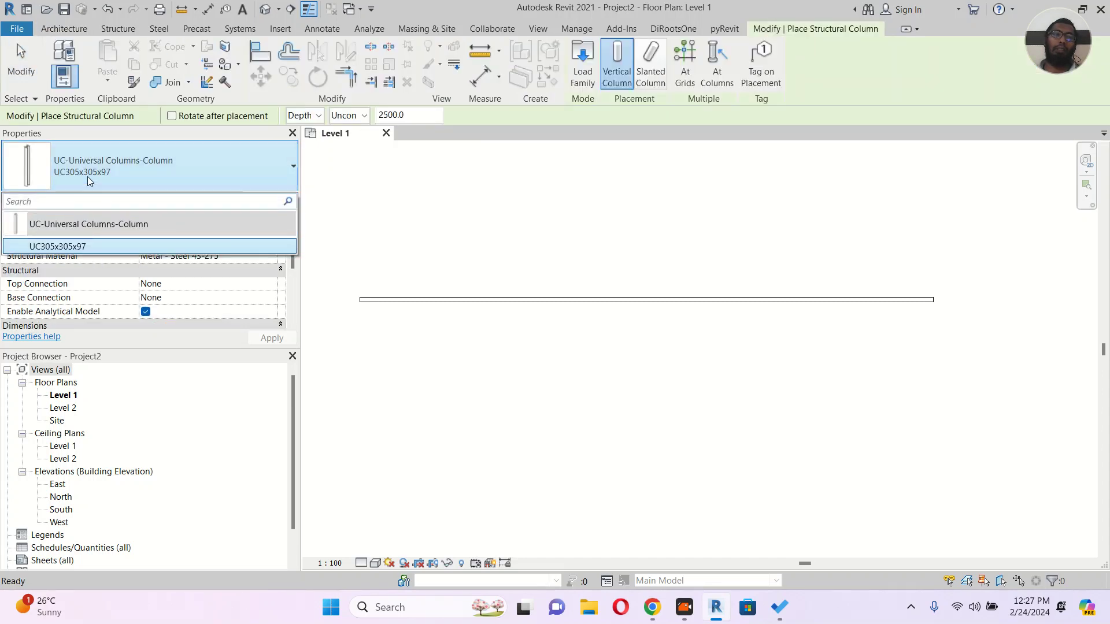
{"action": "left_click", "coordinate": [177, 154]}
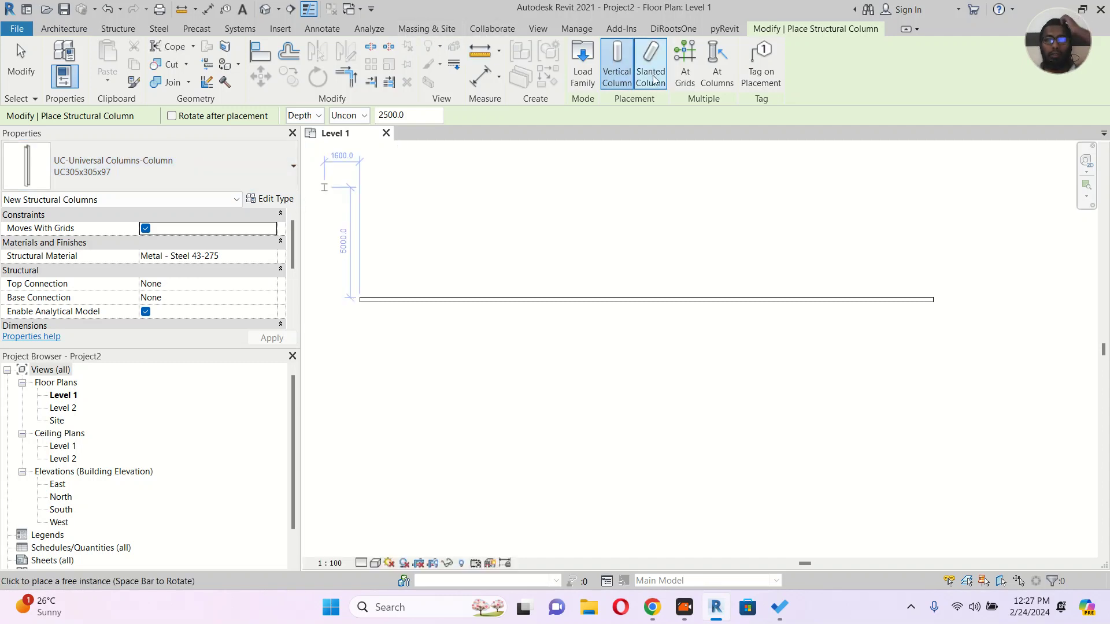
{"action": "left_click", "coordinate": [581, 76]}
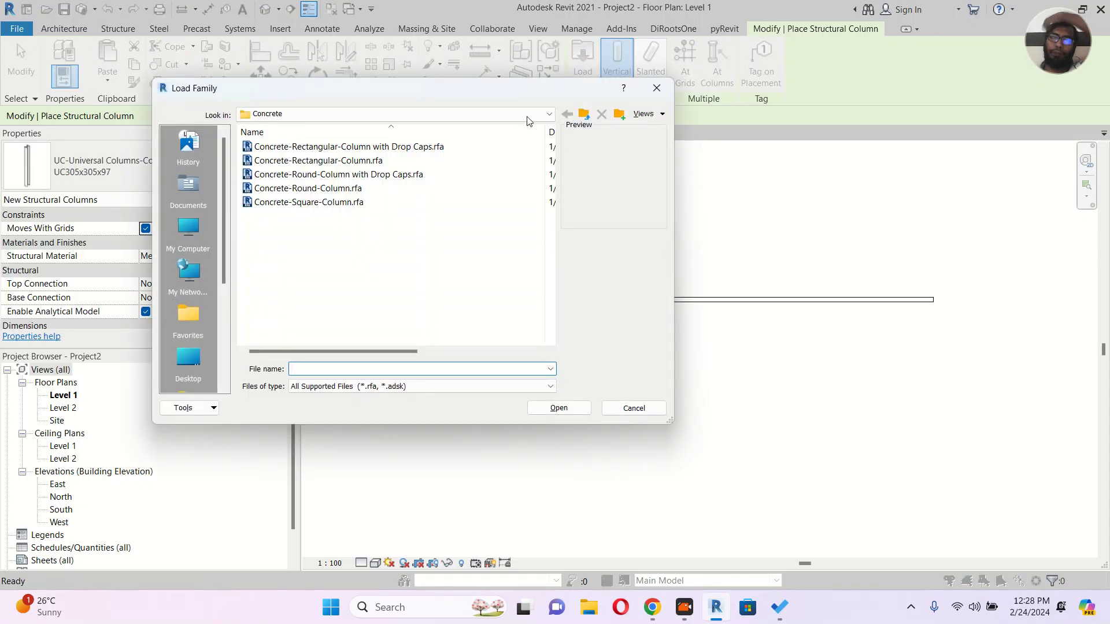
{"action": "left_click", "coordinate": [334, 114]}
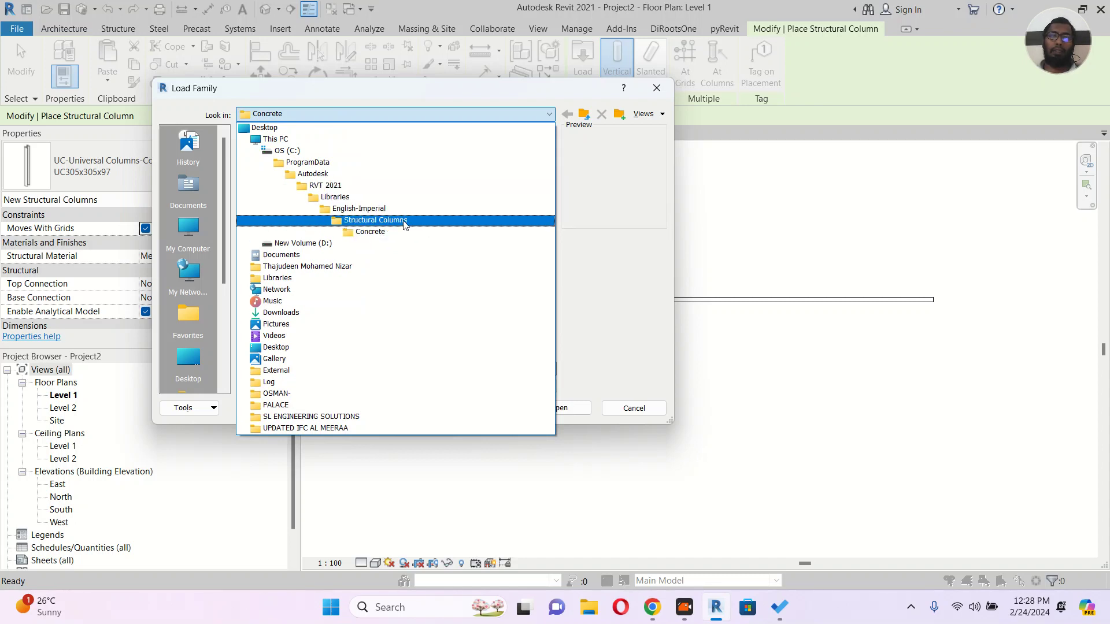
{"action": "left_click", "coordinate": [371, 232]}
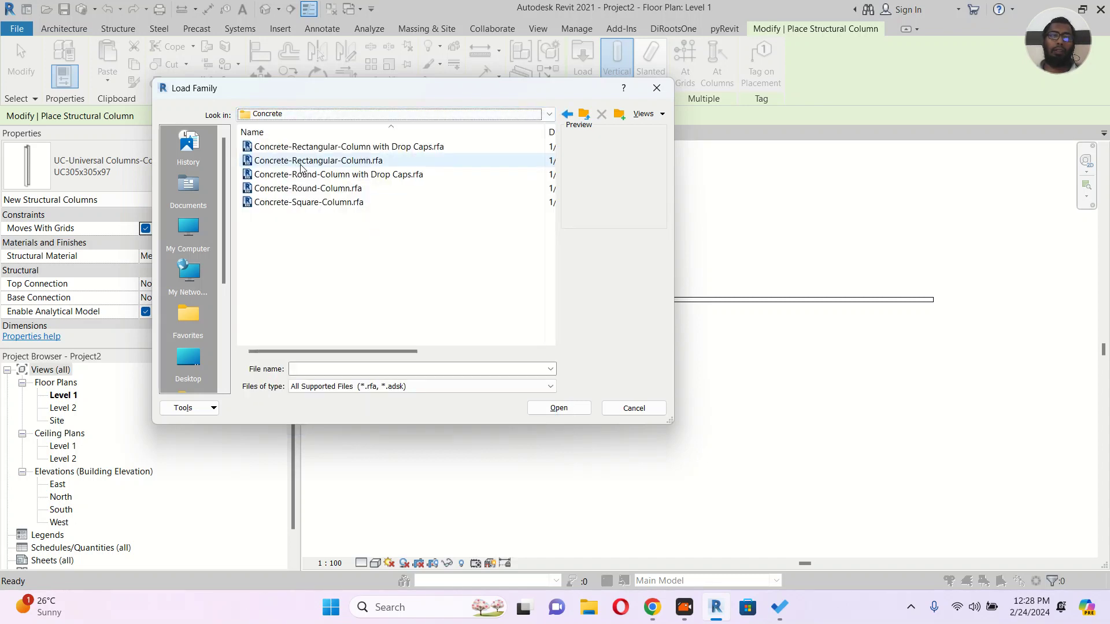
{"action": "left_click", "coordinate": [301, 164]}
{"action": "left_click", "coordinate": [333, 205]}
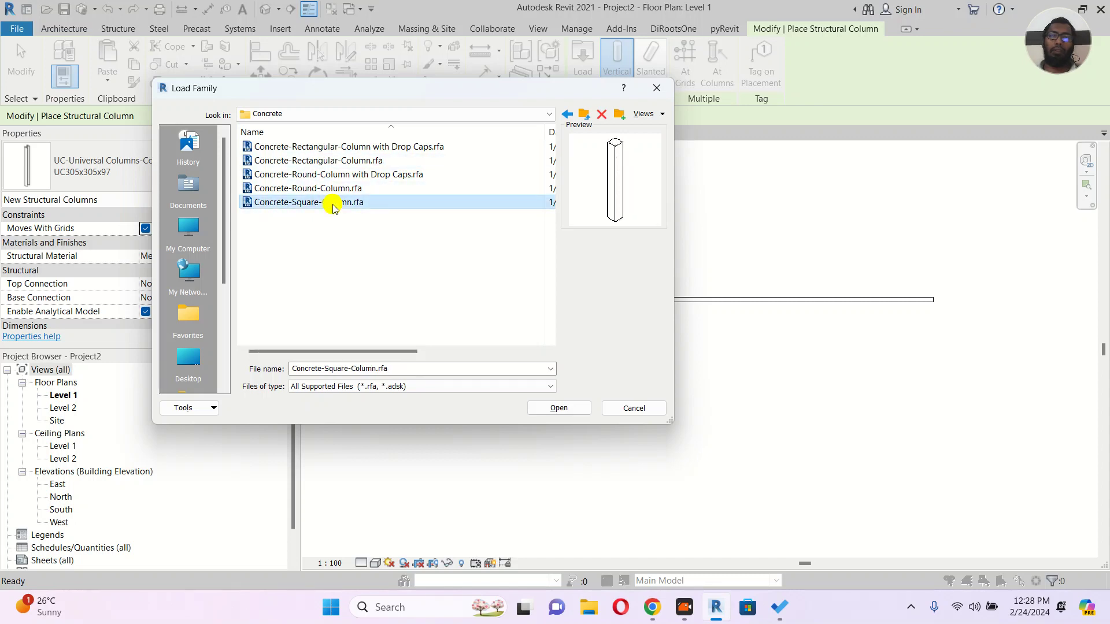
{"action": "left_click", "coordinate": [560, 408]}
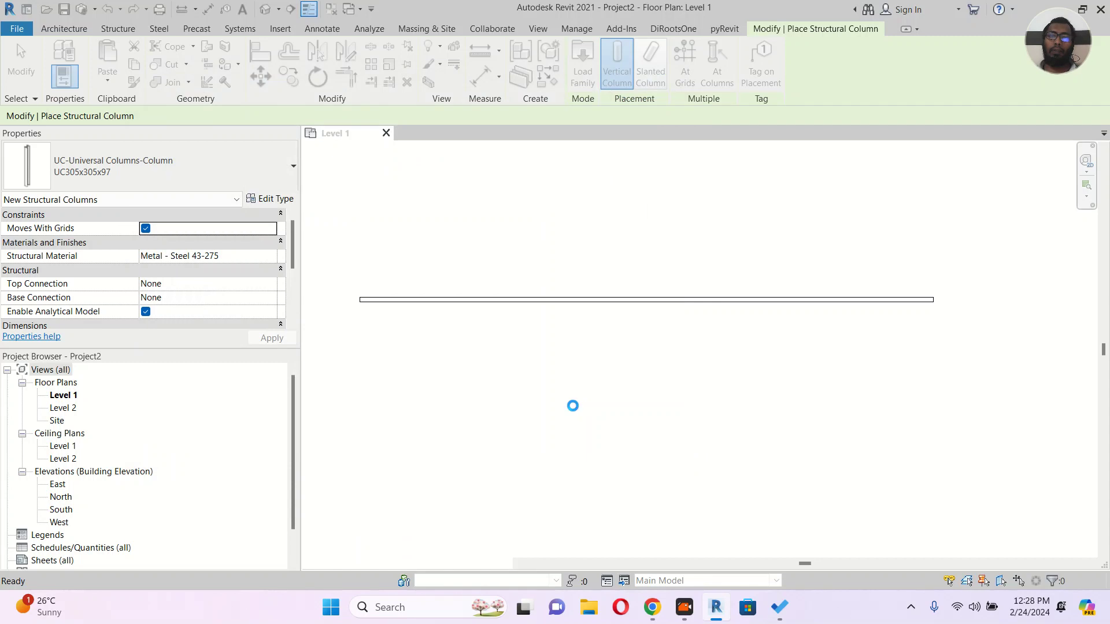
Step: Place one 12 x 12 Concrete-Square-Column within the thickness of the wall on Level 1, and end the placement
{"action": "scroll", "coordinate": [376, 296], "scroll_direction": "up", "scroll_amount": 3}
{"action": "scroll", "coordinate": [436, 301], "scroll_direction": "up", "scroll_amount": 4}
{"action": "left_click", "coordinate": [515, 293]}
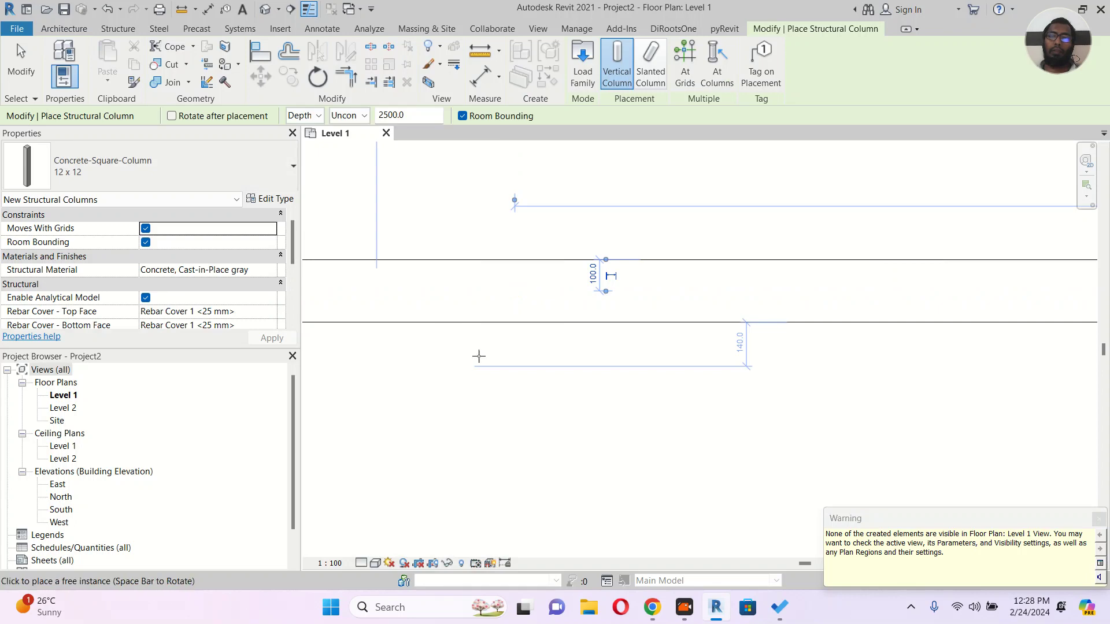
{"action": "key", "text": "Escape"}
{"action": "key", "text": "Escape"}
{"action": "left_click", "coordinate": [1099, 519]}
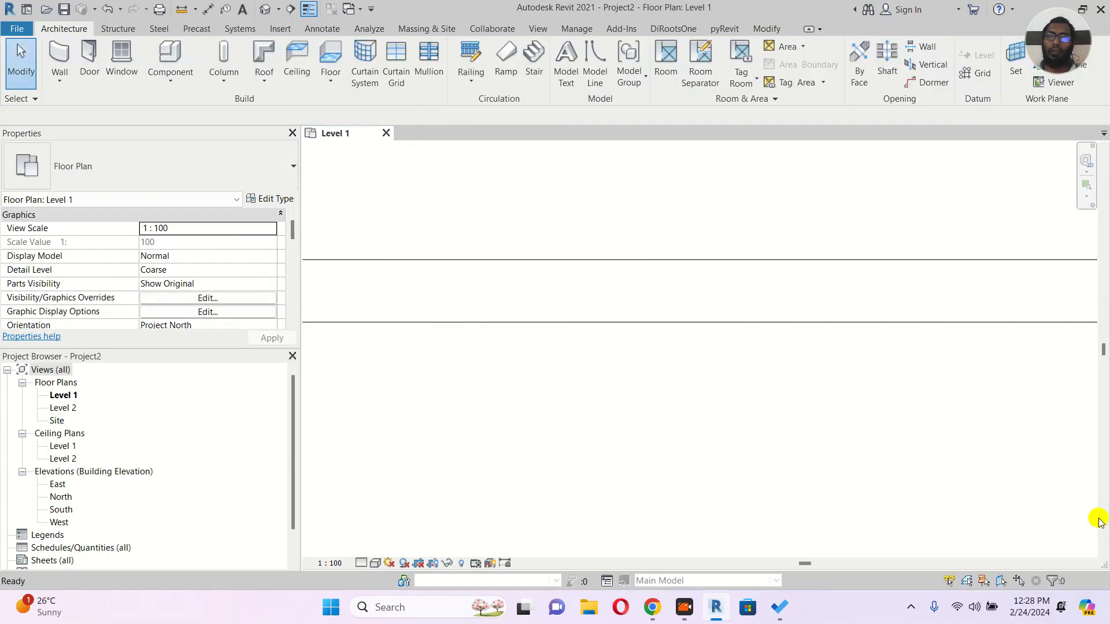
Step: Start another structural column and review its properties along with the Depth/Height and level options for placement
{"action": "middle_click_drag", "start_coordinate": [549, 297], "coordinate": [585, 319]}
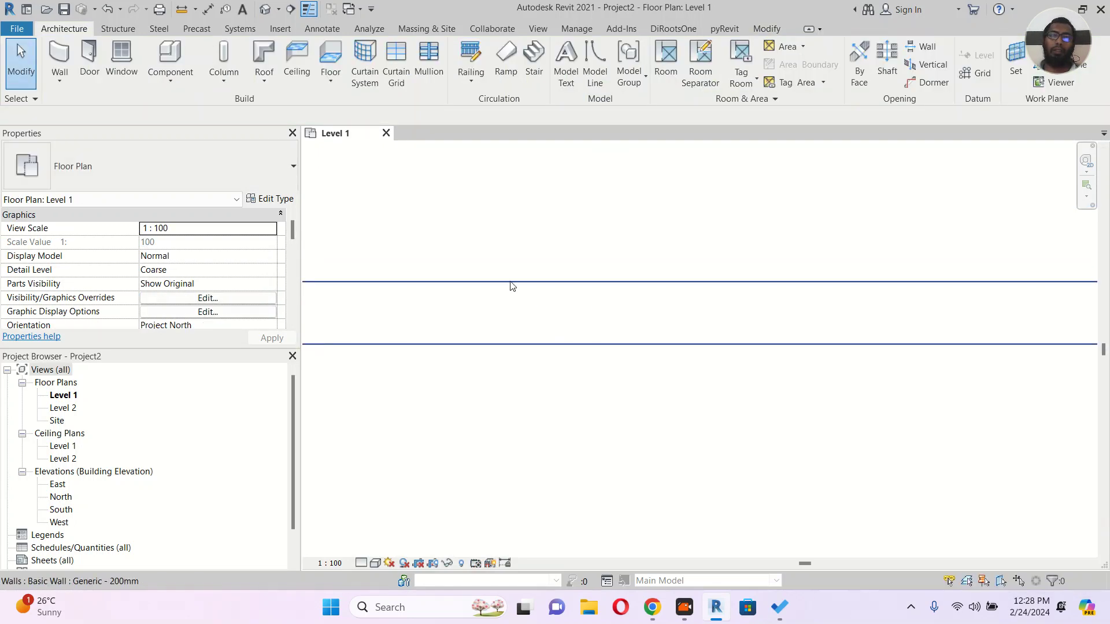
{"action": "left_click", "coordinate": [239, 84]}
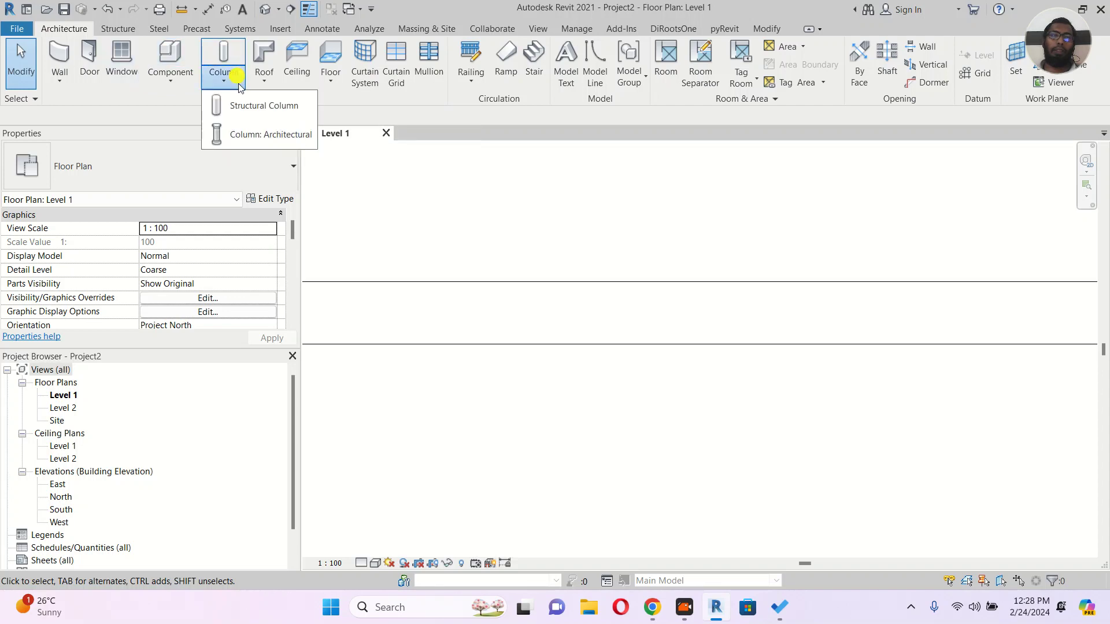
{"action": "left_click", "coordinate": [248, 106]}
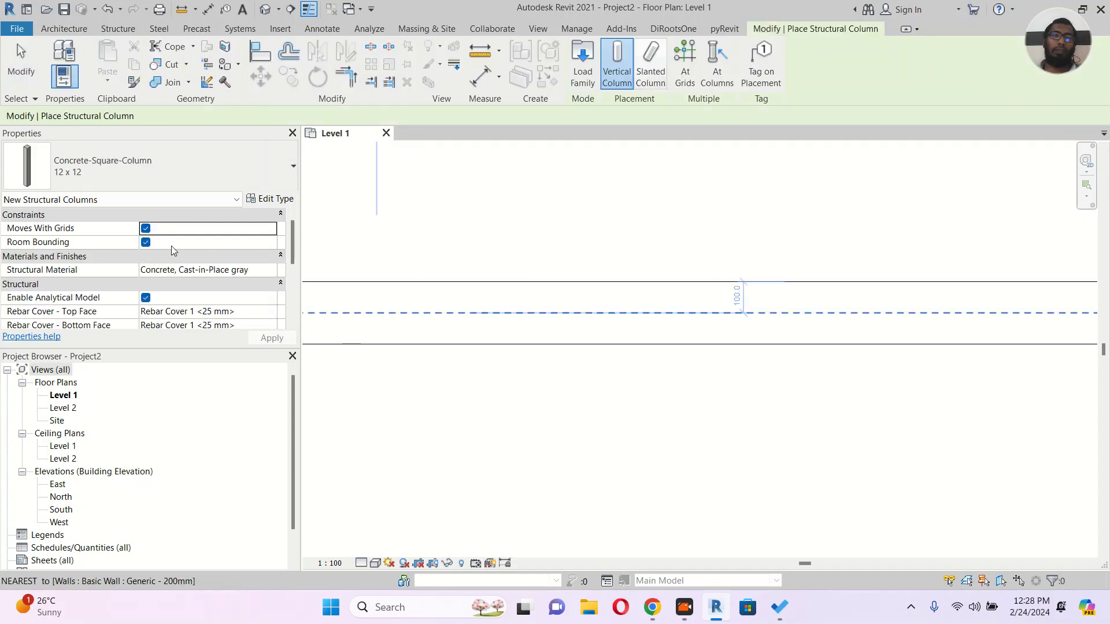
{"action": "scroll", "coordinate": [231, 301], "scroll_direction": "down", "scroll_amount": 2}
{"action": "scroll", "coordinate": [235, 311], "scroll_direction": "up", "scroll_amount": 2}
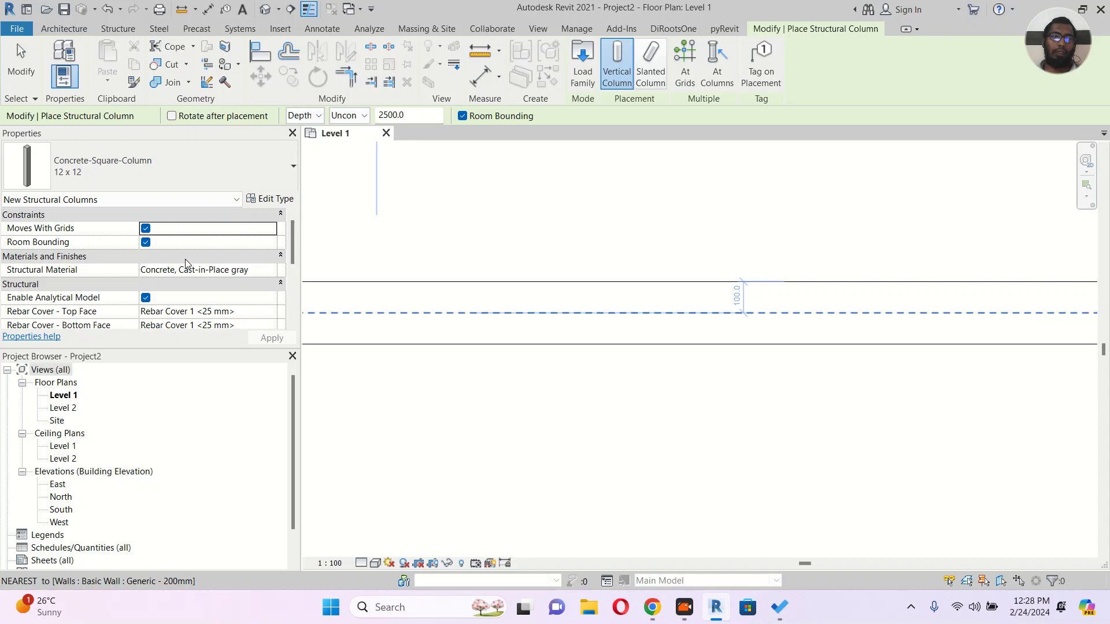
{"action": "left_click", "coordinate": [320, 116]}
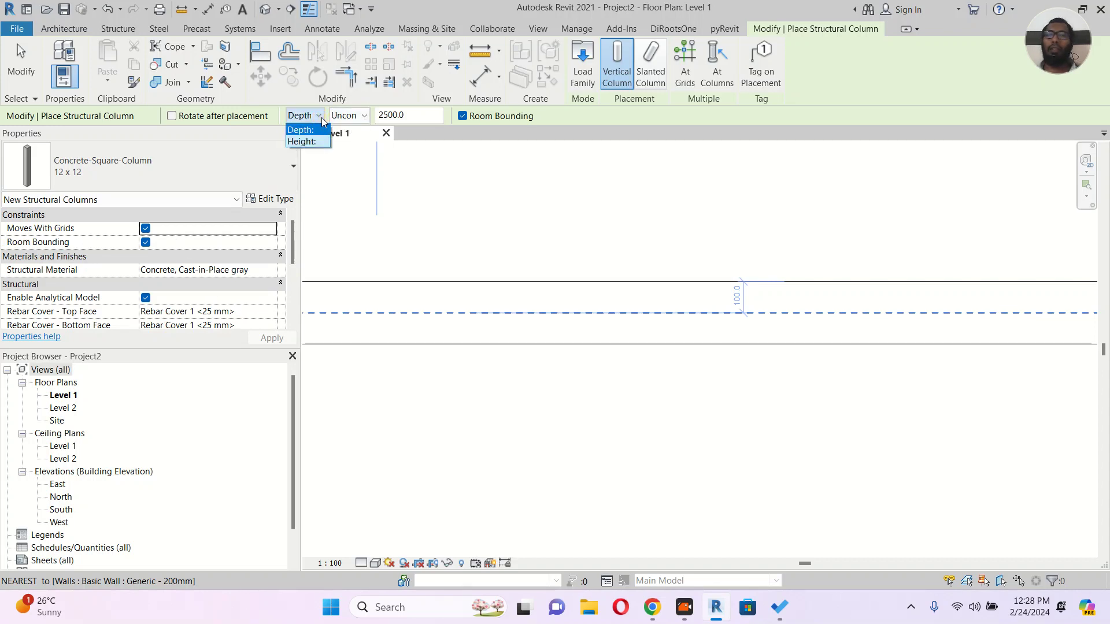
{"action": "left_click", "coordinate": [321, 117]}
{"action": "left_click", "coordinate": [353, 116]}
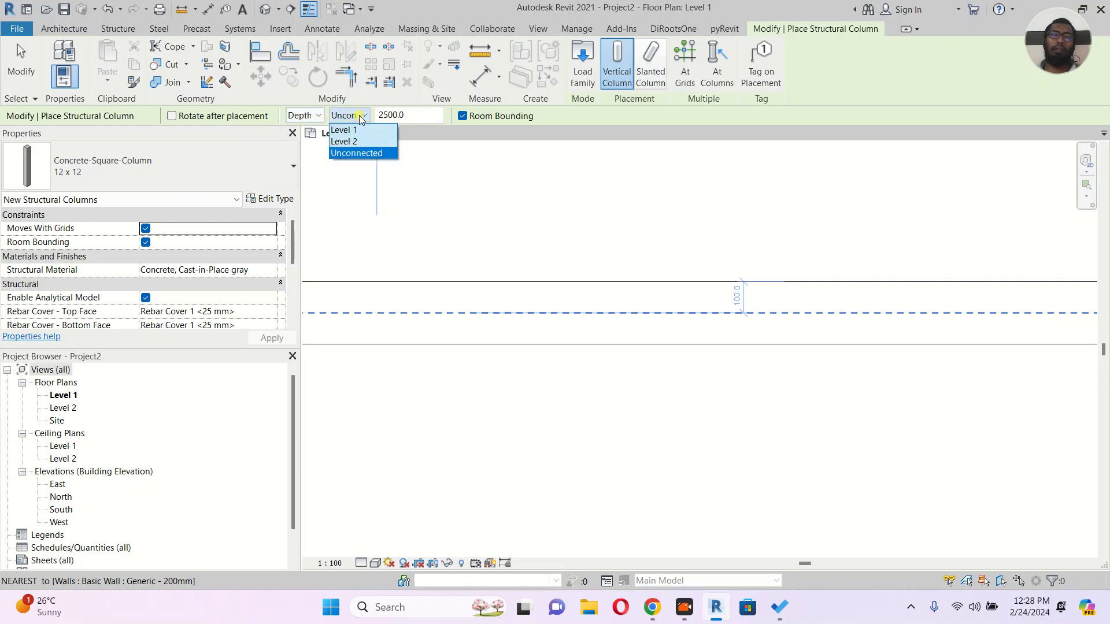
{"action": "left_click", "coordinate": [359, 115]}
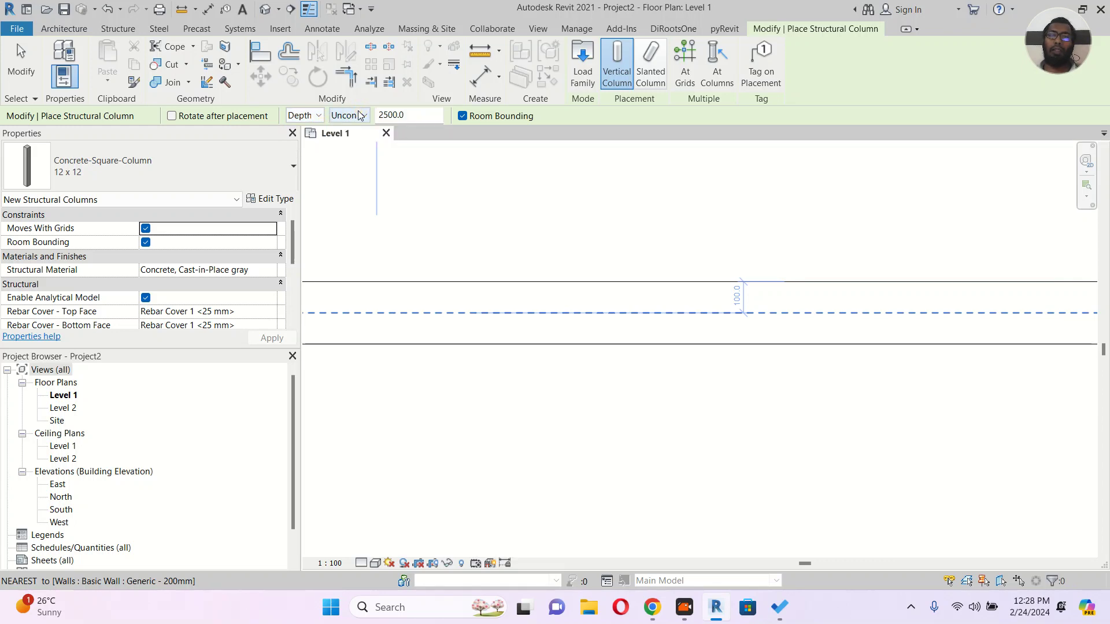
Step: Switch the structural column placement to Height, try Level 1 as the top level, and dismiss the attempt
{"action": "left_click", "coordinate": [318, 116]}
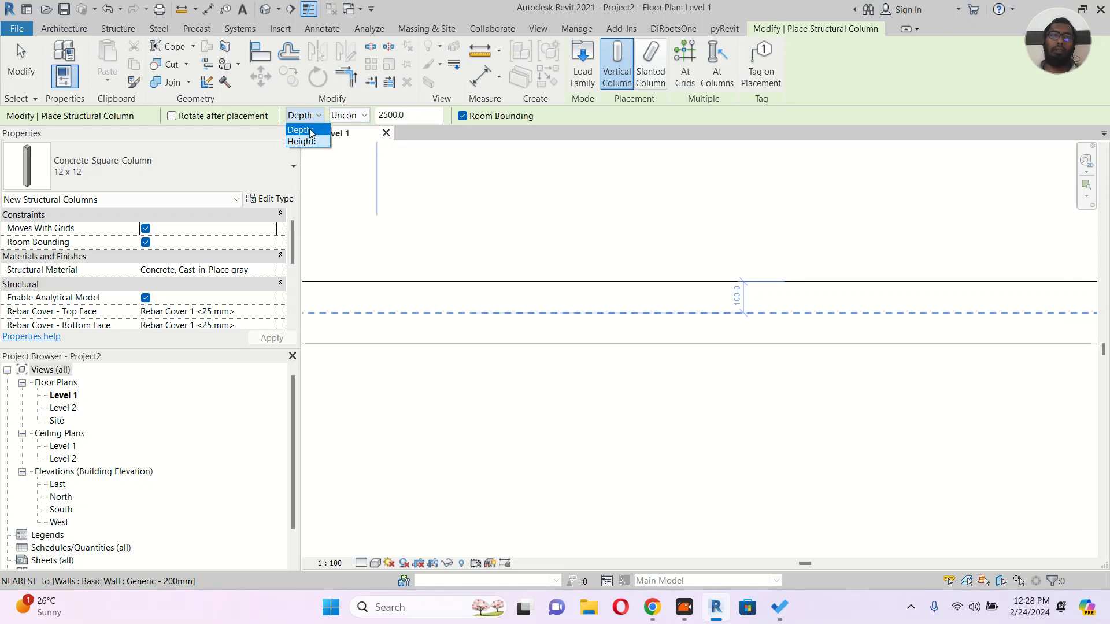
{"action": "left_click", "coordinate": [309, 142]}
{"action": "left_click", "coordinate": [360, 115]}
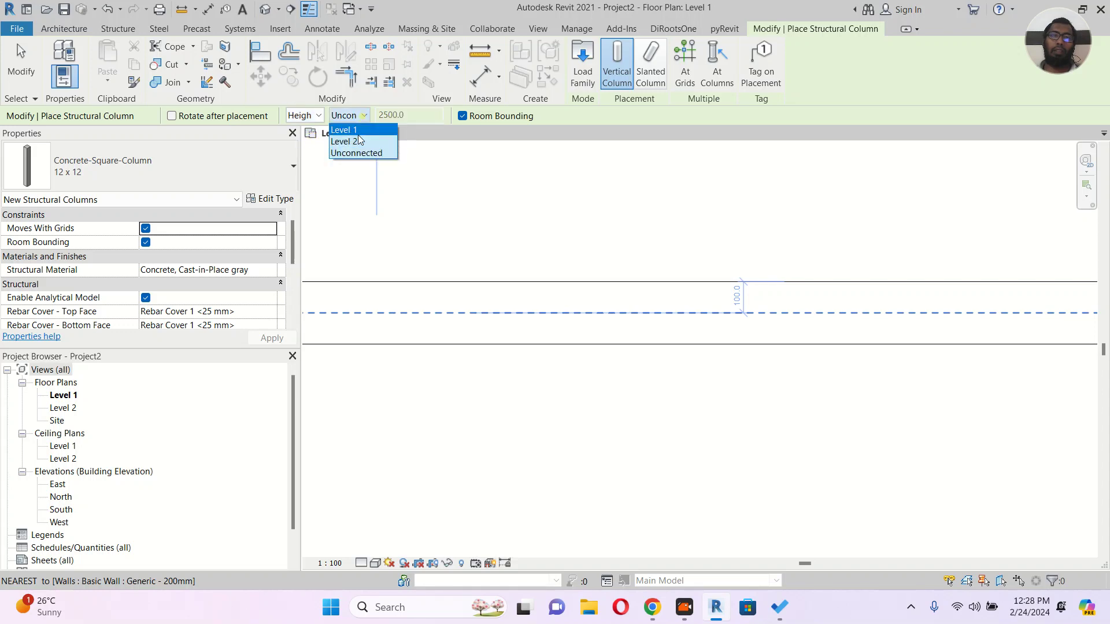
{"action": "left_click", "coordinate": [357, 131]}
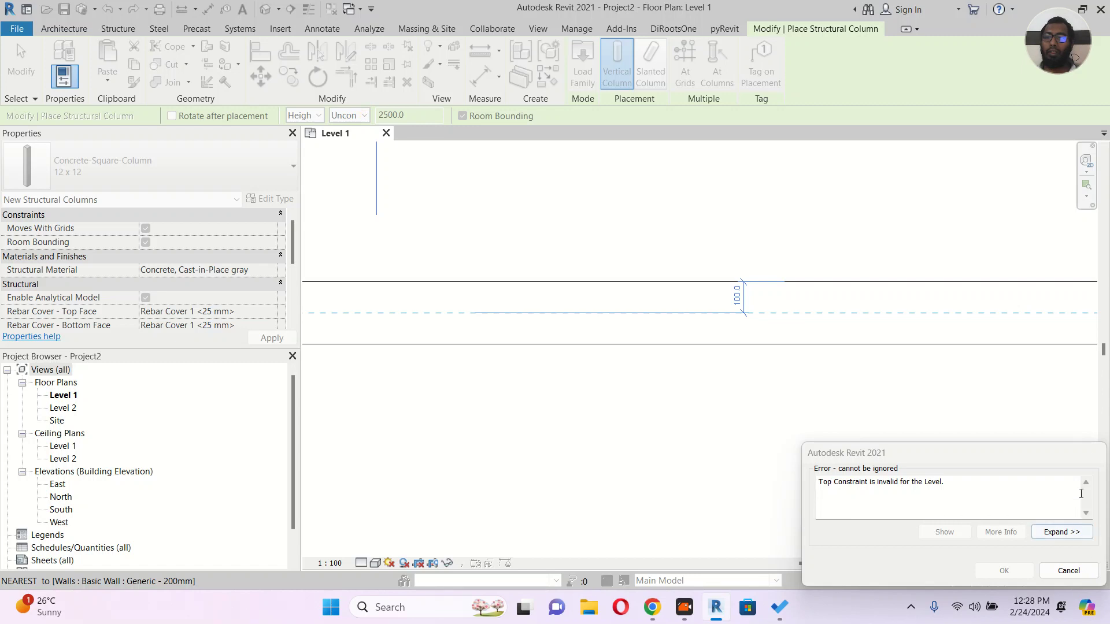
{"action": "left_click_drag", "start_coordinate": [1090, 452], "coordinate": [994, 389]}
{"action": "left_click", "coordinate": [970, 507]}
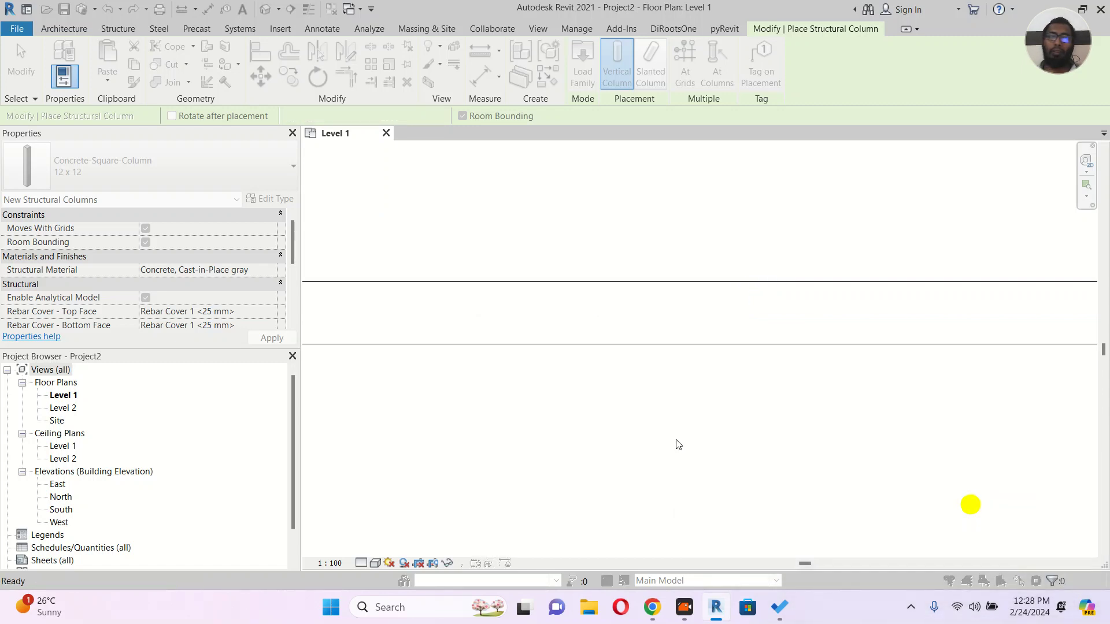
Step: Set the column's top level to Level 2, place one 12 x 12 Concrete-Square-Column on the wall centreline, and end the placement
{"action": "left_click", "coordinate": [365, 116]}
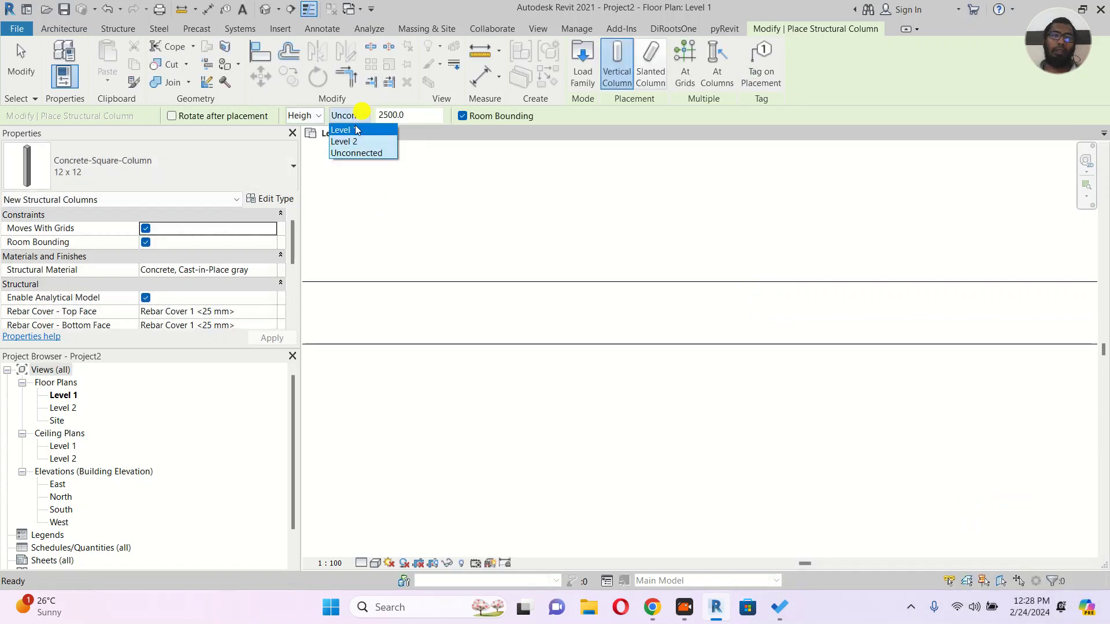
{"action": "left_click", "coordinate": [345, 129]}
{"action": "left_click", "coordinate": [641, 313]}
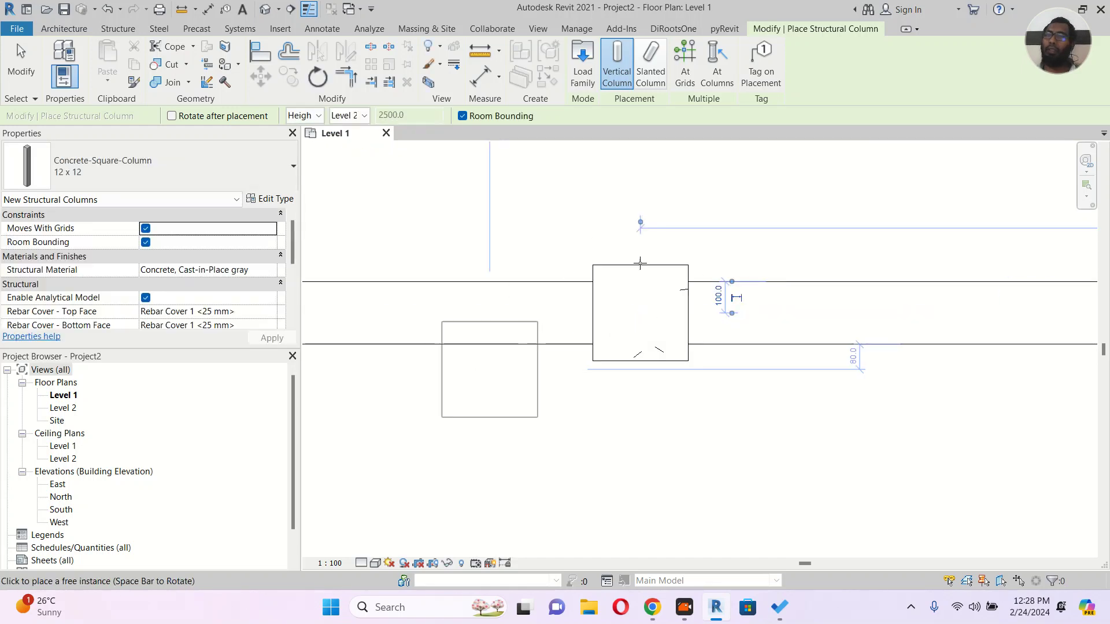
{"action": "key", "text": "Escape"}
{"action": "key", "text": "Escape"}
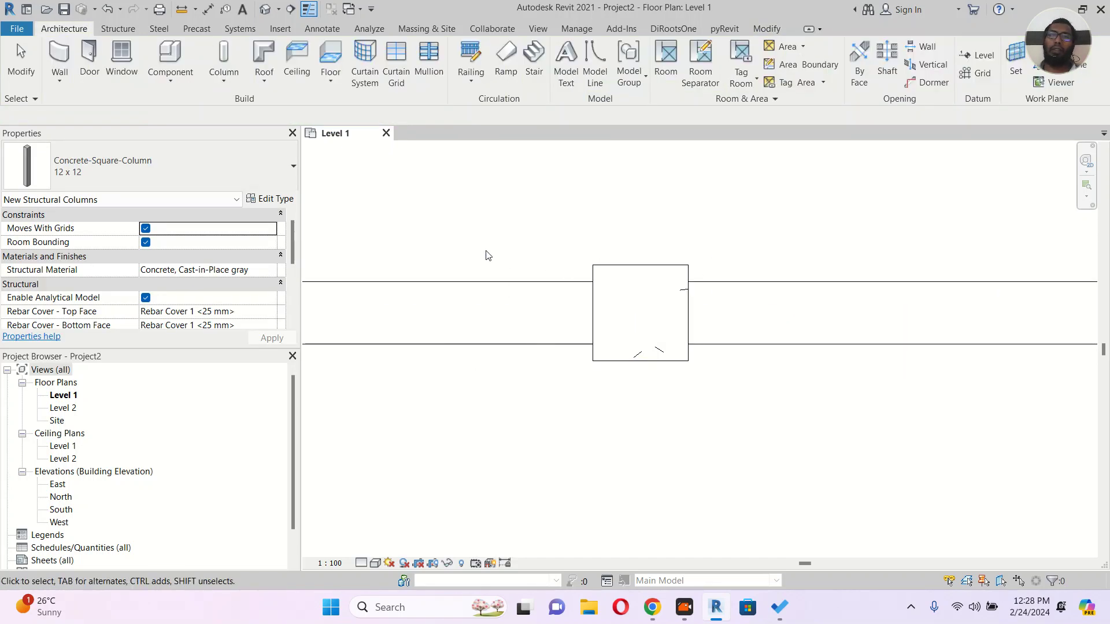
Step: Open the default 3D view to inspect the placed columns against the wall and the levels
{"action": "scroll", "coordinate": [488, 269], "scroll_direction": "down", "scroll_amount": 2}
{"action": "middle_click_drag", "start_coordinate": [488, 264], "coordinate": [658, 267]}
{"action": "scroll", "coordinate": [693, 281], "scroll_direction": "down", "scroll_amount": 1}
{"action": "middle_click_drag", "start_coordinate": [723, 292], "coordinate": [551, 299]}
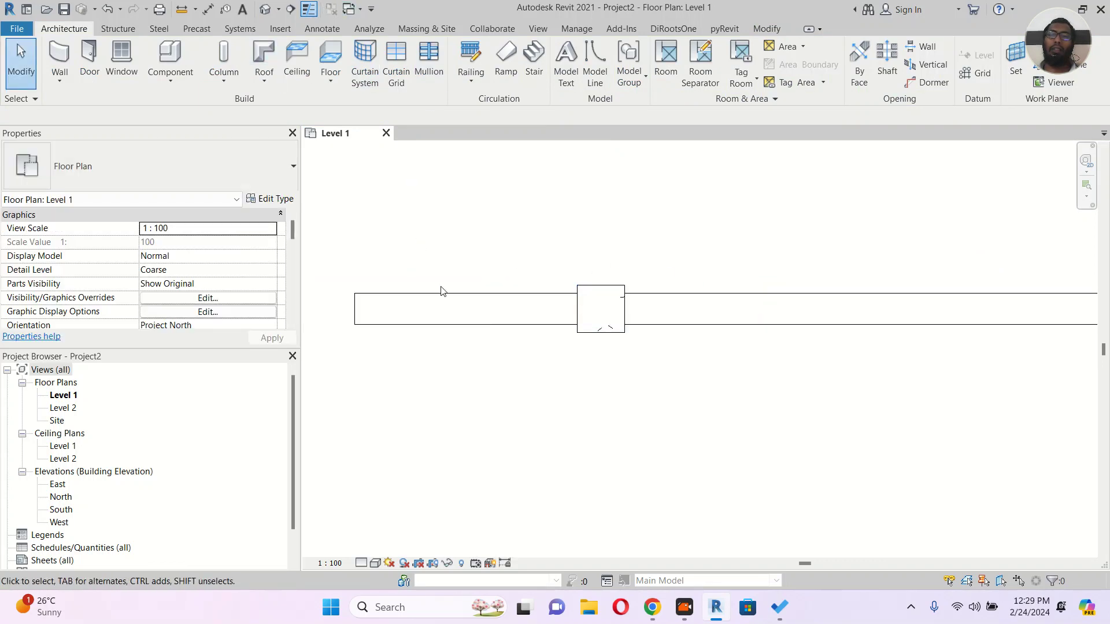
{"action": "left_click", "coordinate": [536, 29]}
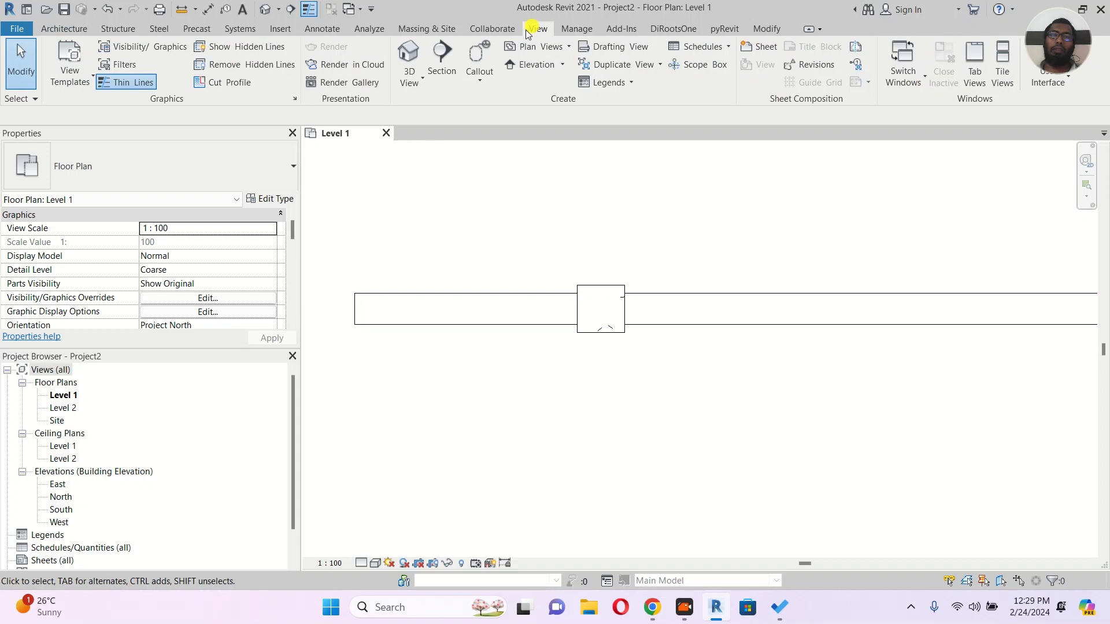
{"action": "left_click", "coordinate": [408, 55]}
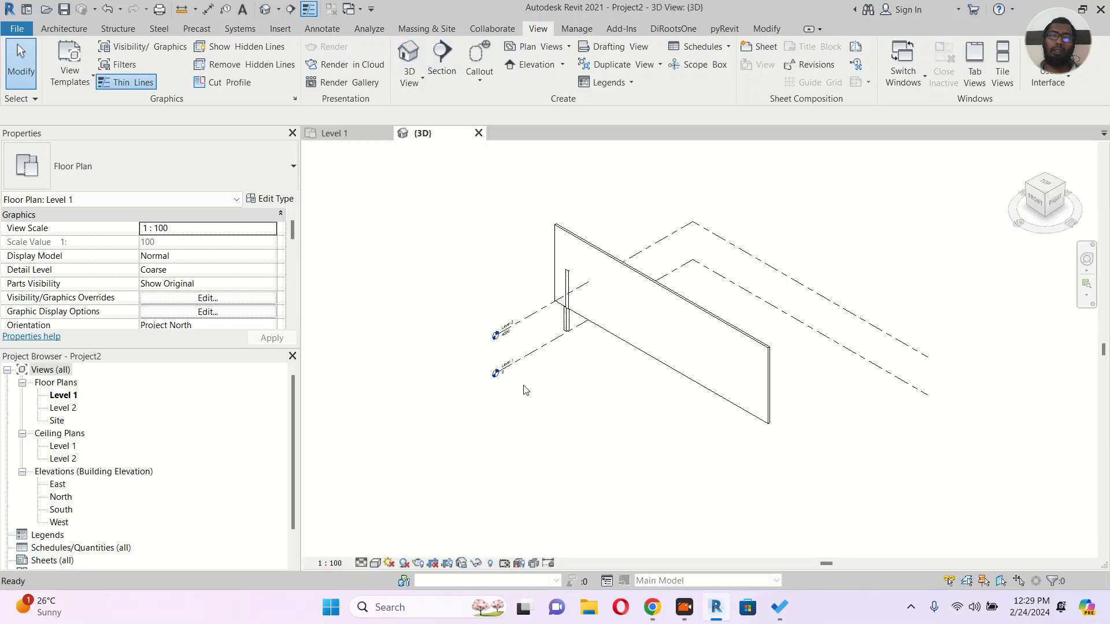
{"action": "scroll", "coordinate": [560, 321], "scroll_direction": "up", "scroll_amount": 4}
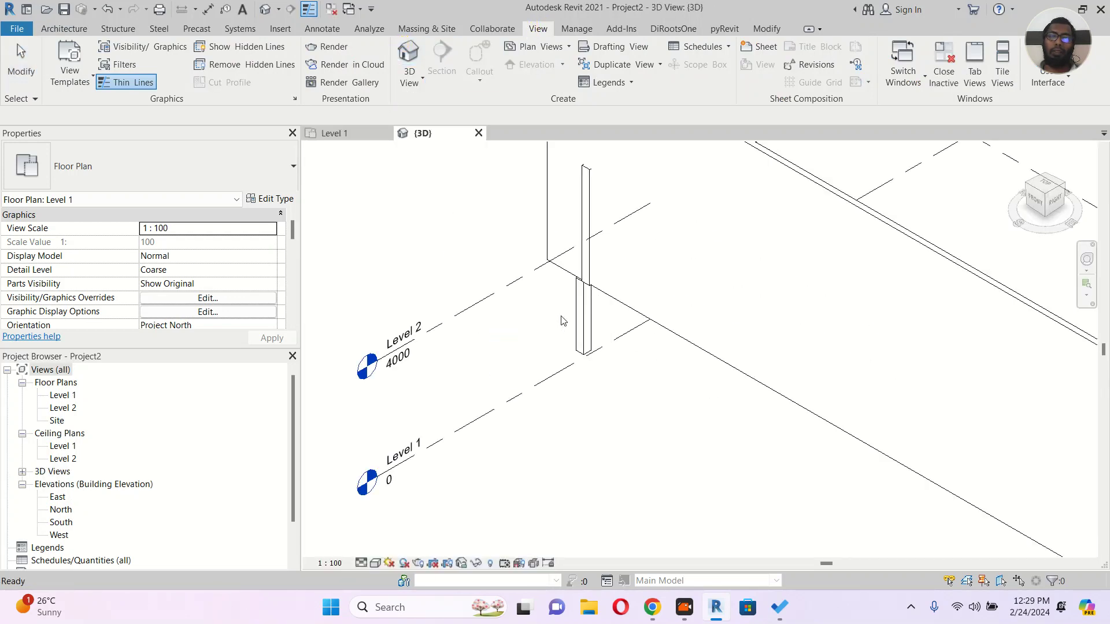
Step: Delete the lower concrete column that extends below the base of the wall
{"action": "left_click", "coordinate": [583, 287]}
{"action": "left_click", "coordinate": [580, 292]}
{"action": "key", "text": "Delete"}
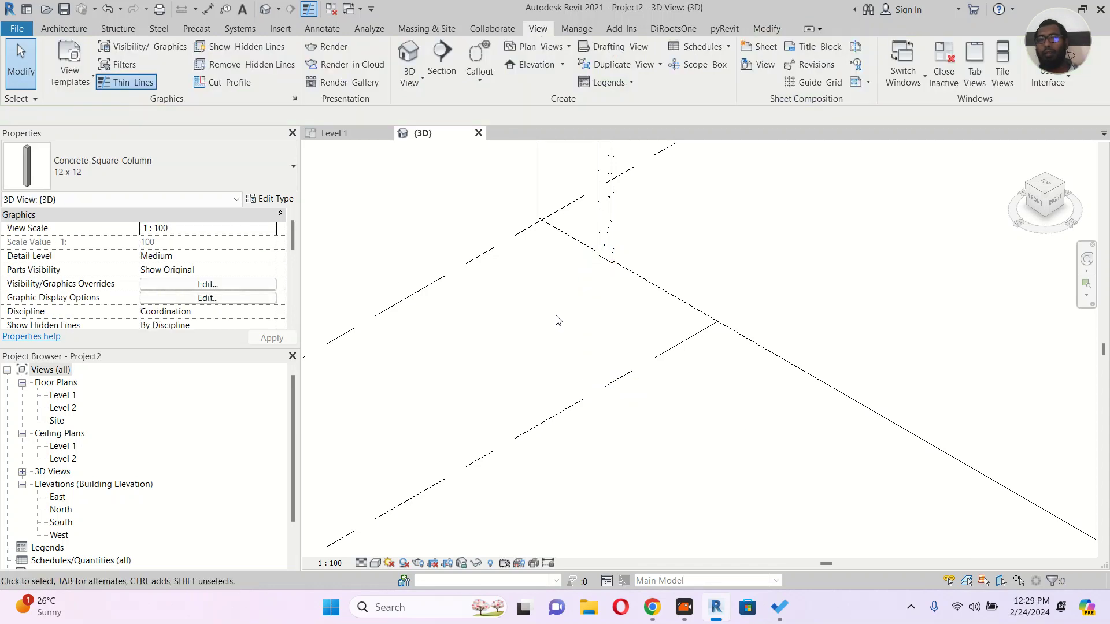
{"action": "scroll", "coordinate": [544, 240], "scroll_direction": "down", "scroll_amount": 2}
{"action": "scroll", "coordinate": [544, 240], "scroll_direction": "down", "scroll_amount": 2}
Step: Return to the Level 1 floor plan and set its visual style to Wireframe
{"action": "left_click", "coordinate": [334, 133]}
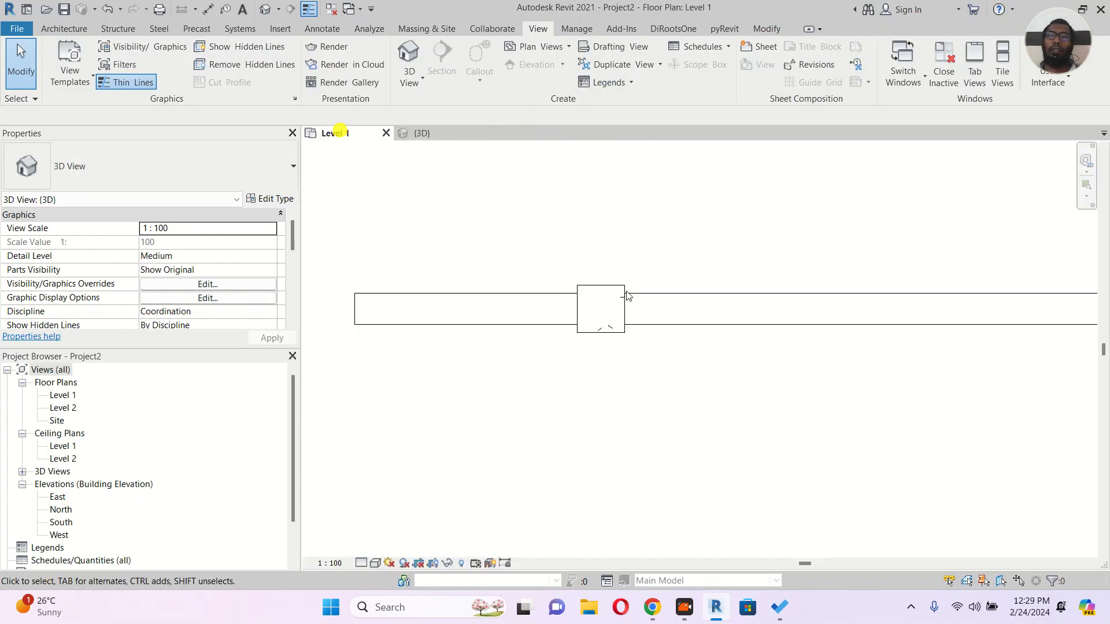
{"action": "scroll", "coordinate": [605, 313], "scroll_direction": "up", "scroll_amount": 3}
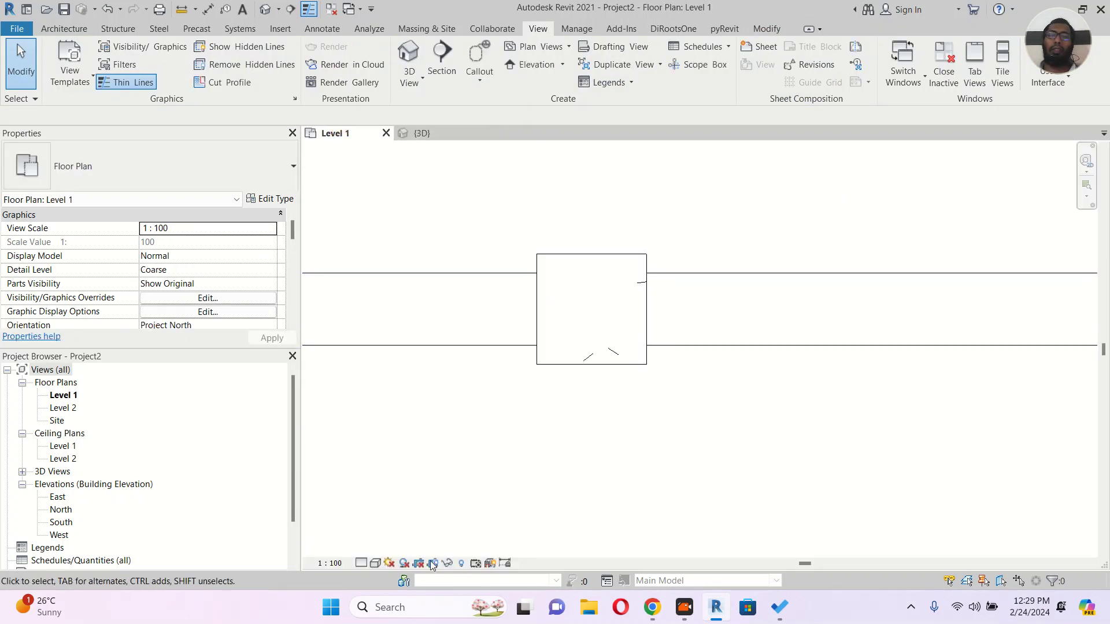
{"action": "left_click", "coordinate": [375, 563]}
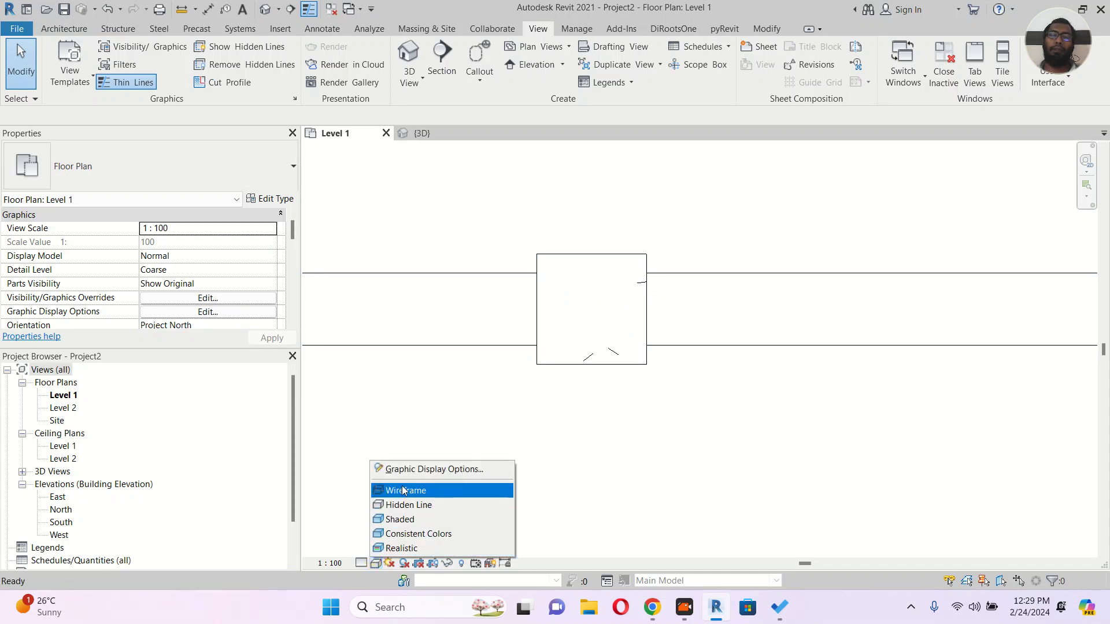
{"action": "left_click", "coordinate": [408, 506]}
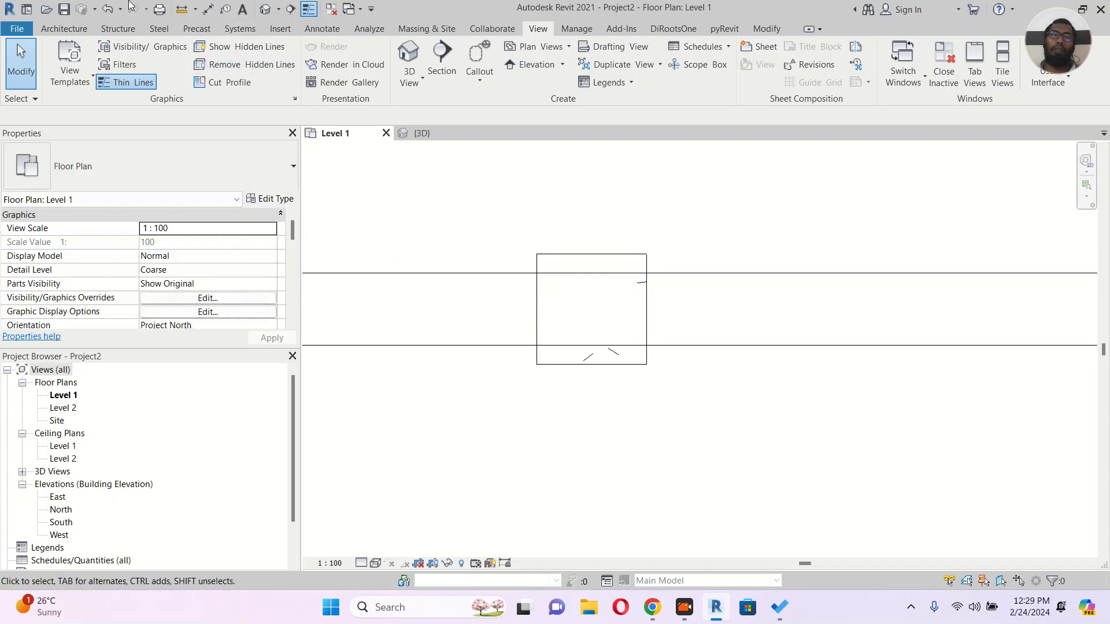
Step: Open the Visibility/Graphic Overrides of the Level 1 plan and check the disciplines in the category filter
{"action": "key", "text": "g"}
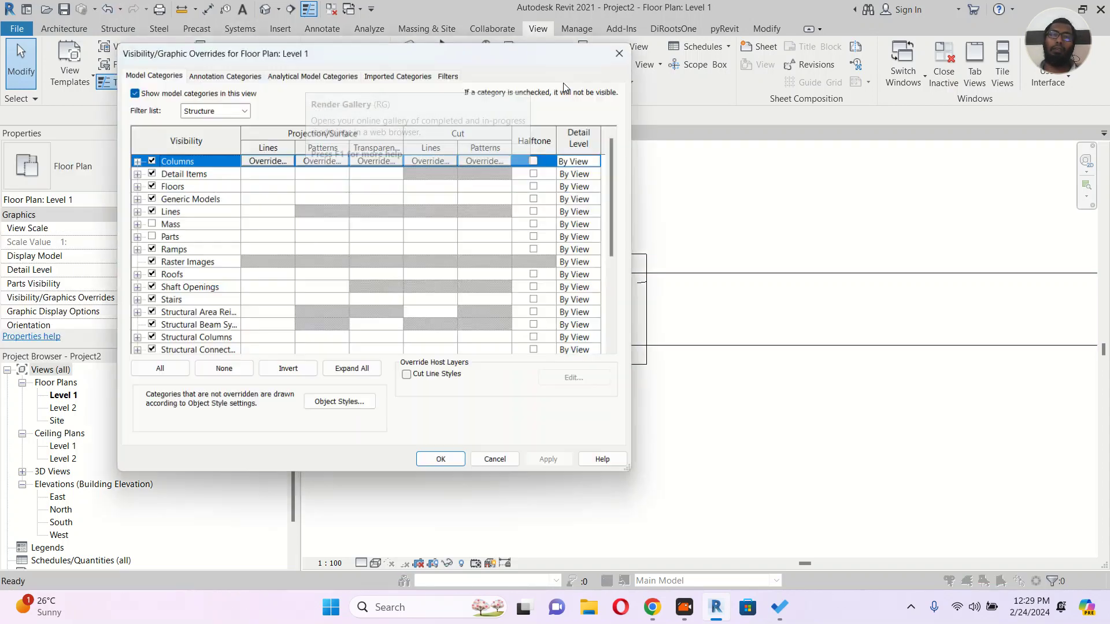
{"action": "key", "text": "Escape"}
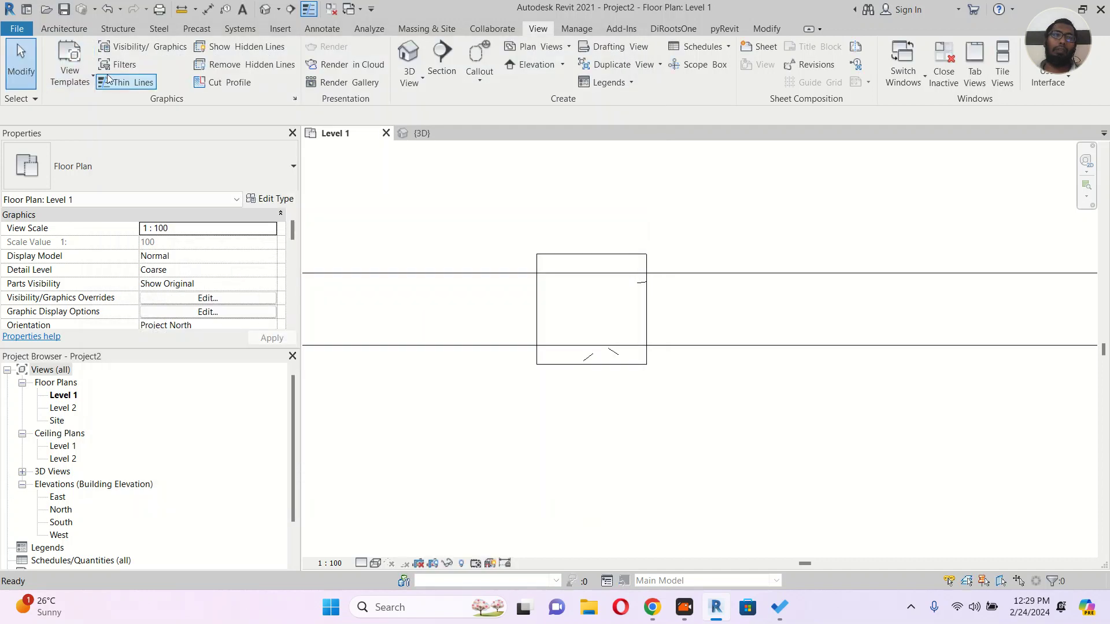
{"action": "left_click", "coordinate": [134, 51]}
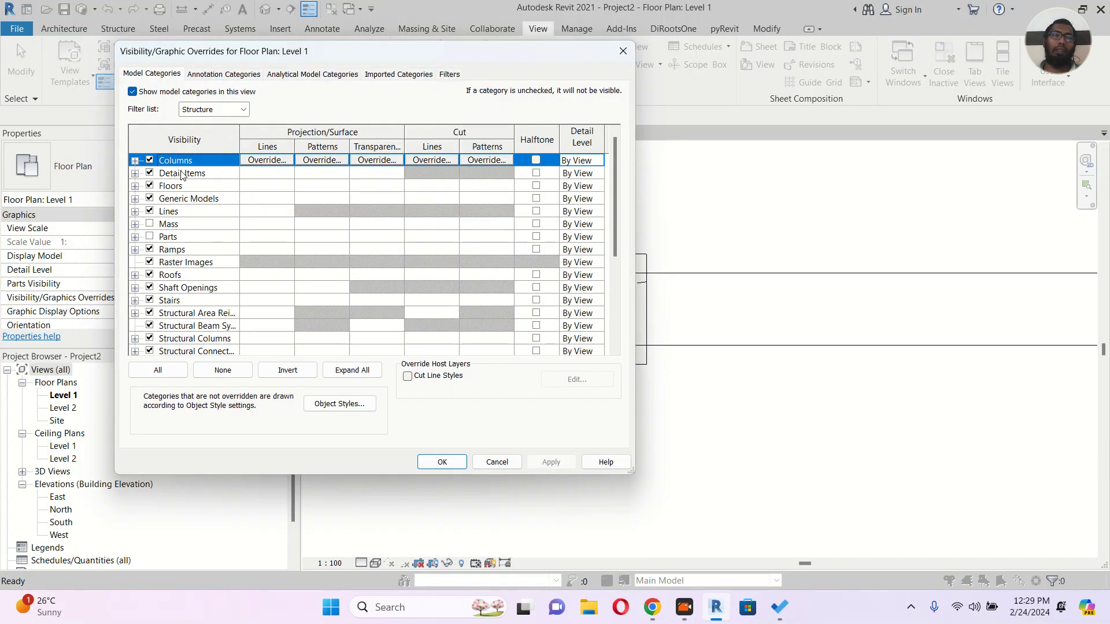
{"action": "left_click", "coordinate": [213, 107]}
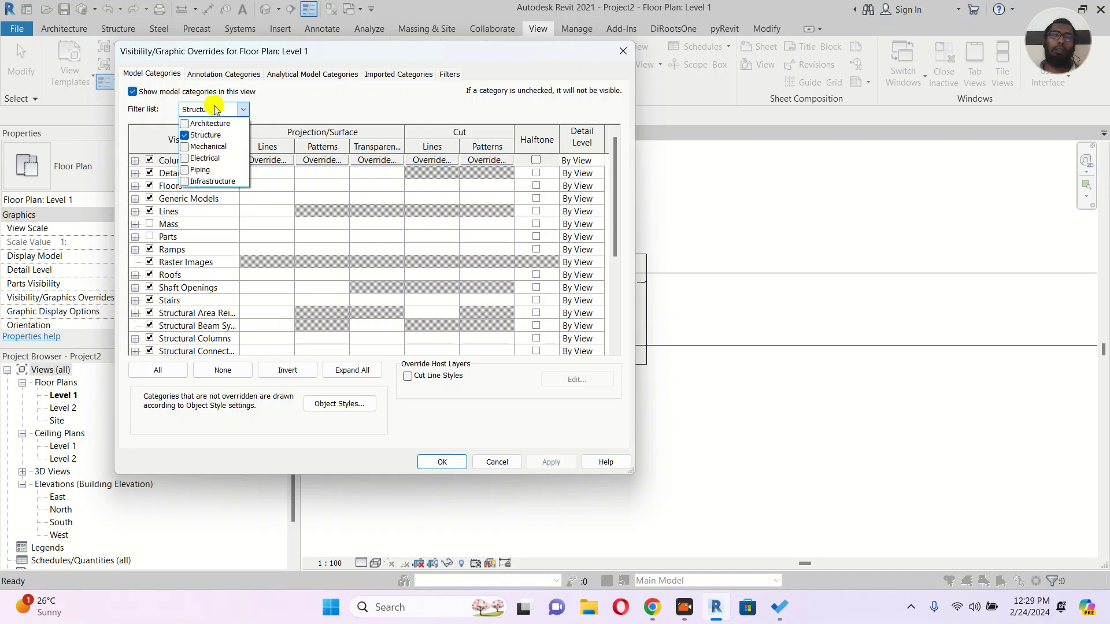
{"action": "left_click", "coordinate": [309, 103]}
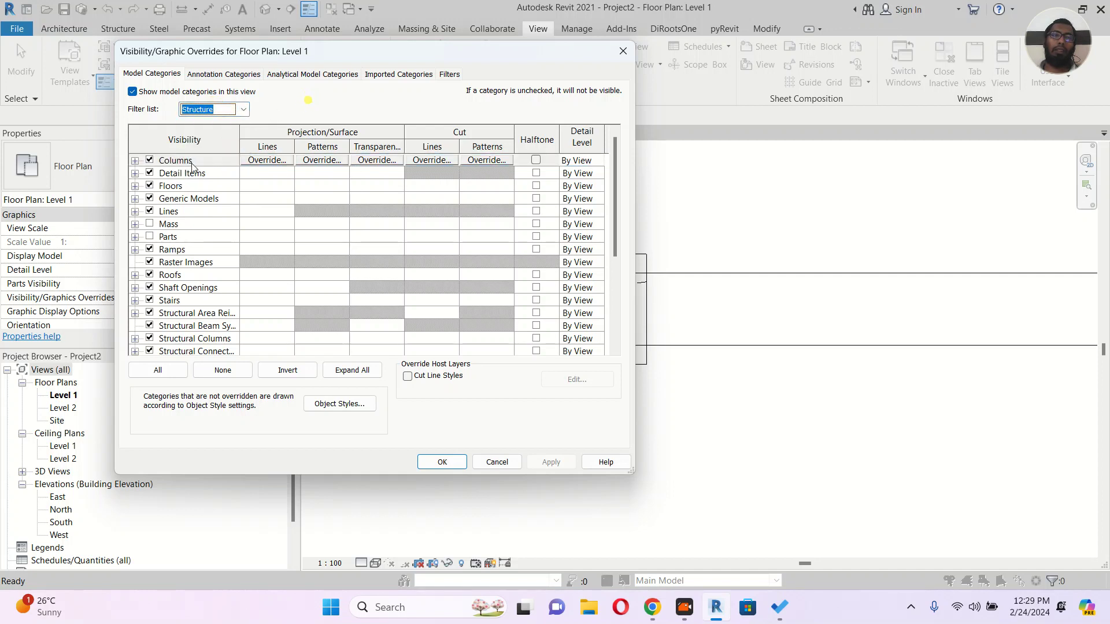
Step: Try <Solid fill> as the foreground cut pattern of the Columns category, and close the overrides
{"action": "left_click", "coordinate": [472, 162]}
{"action": "left_click", "coordinate": [407, 216]}
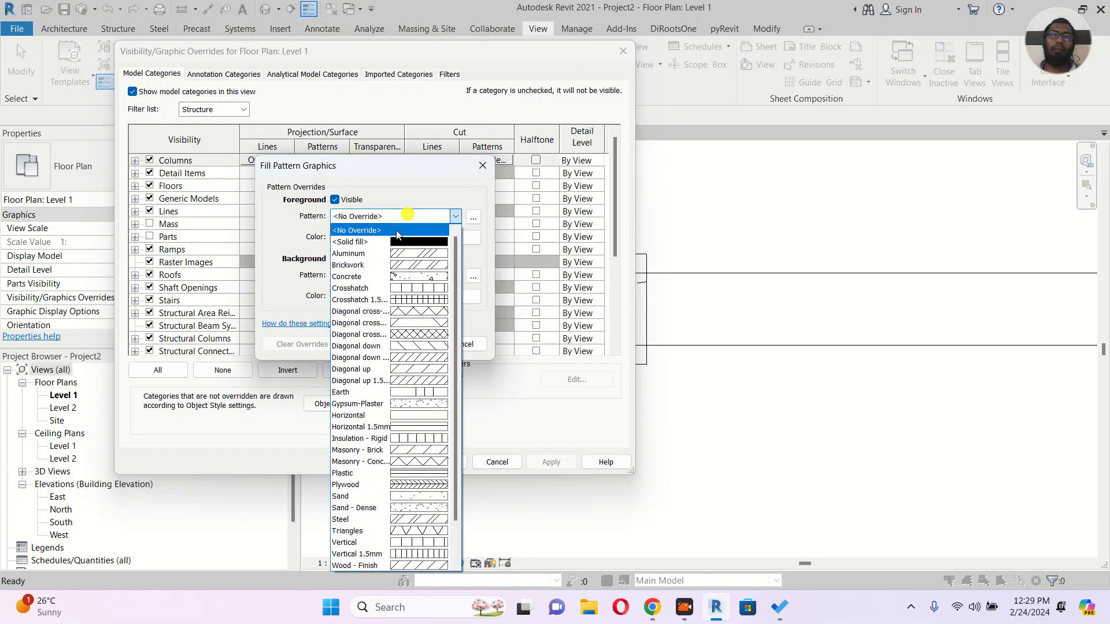
{"action": "left_click", "coordinate": [411, 242]}
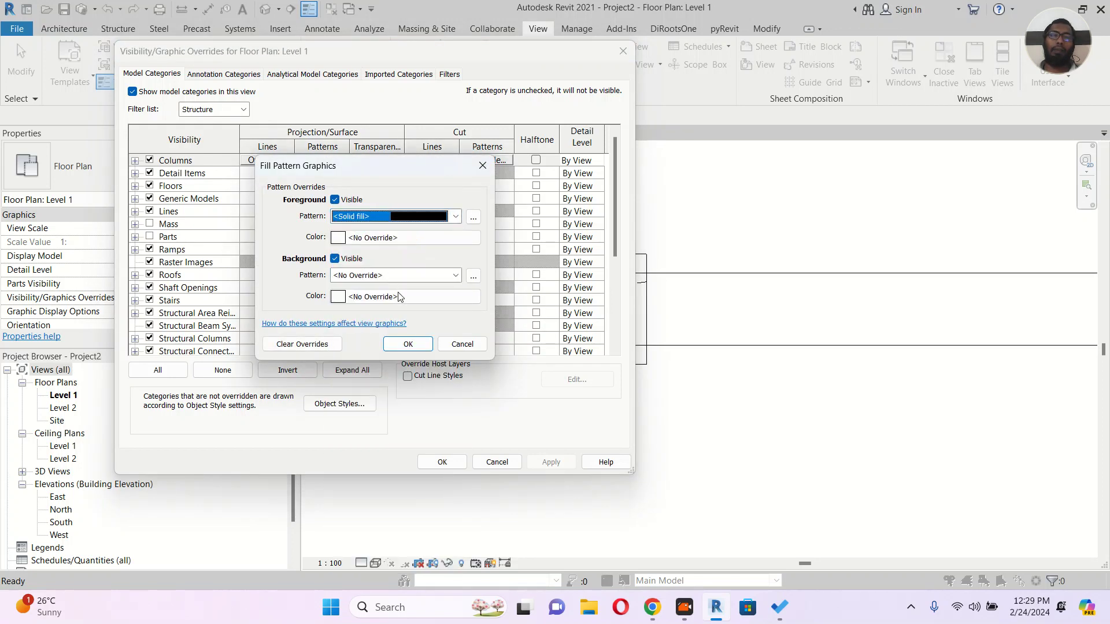
{"action": "left_click", "coordinate": [446, 215]}
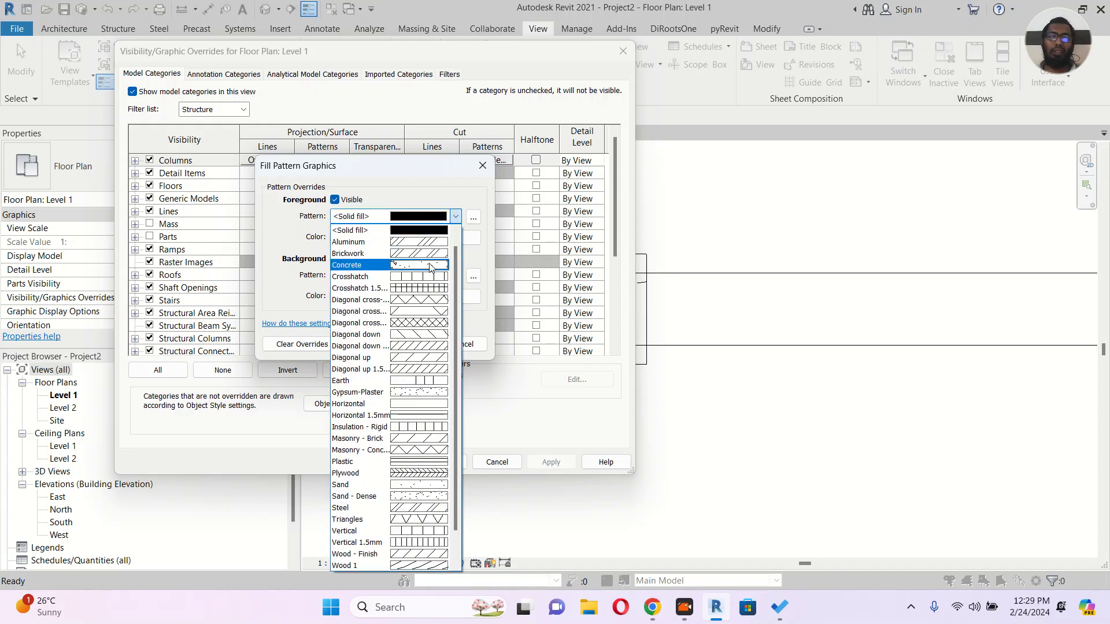
{"action": "left_click", "coordinate": [432, 231]}
{"action": "key", "text": "Return"}
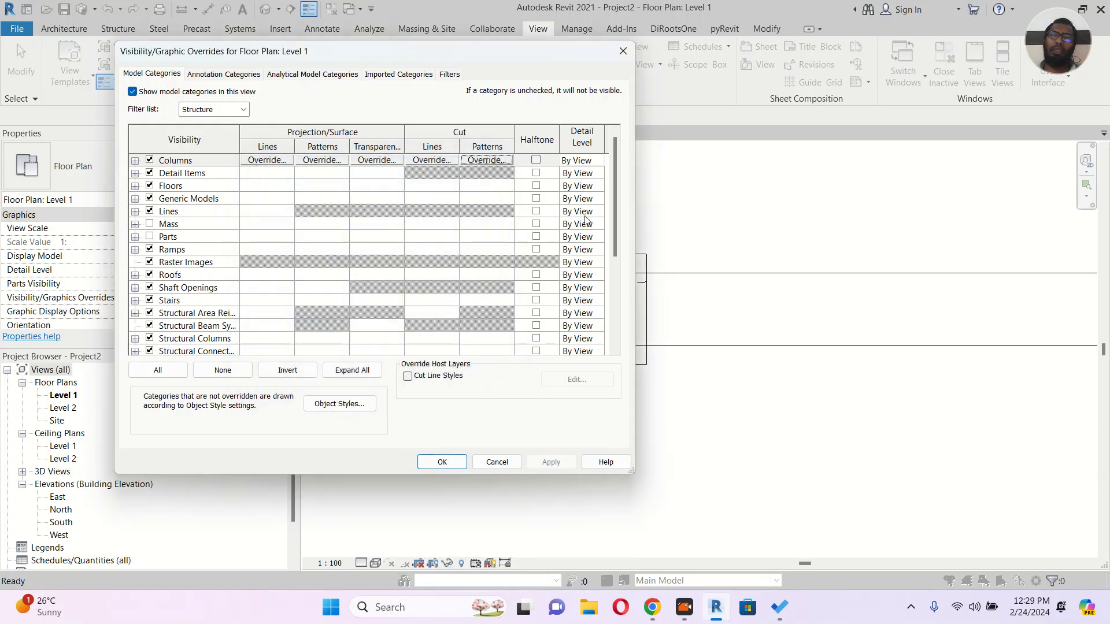
{"action": "key", "text": "Return"}
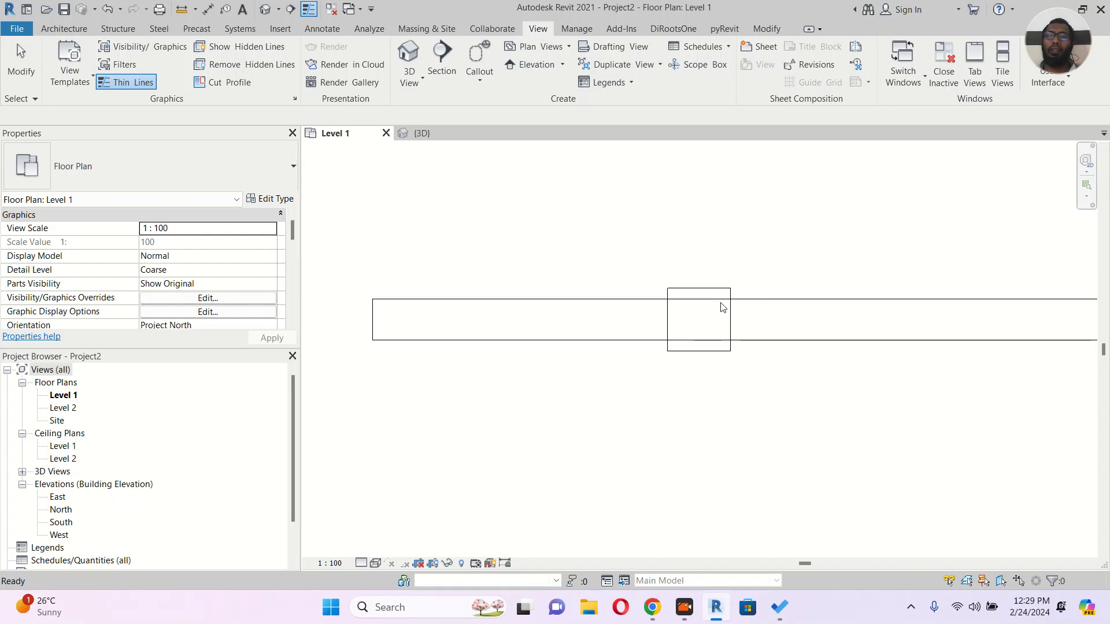
Step: Compare the wall and column in the Shaded and Hidden Line visual styles, and return the plan to Wireframe
{"action": "left_click", "coordinate": [377, 567]}
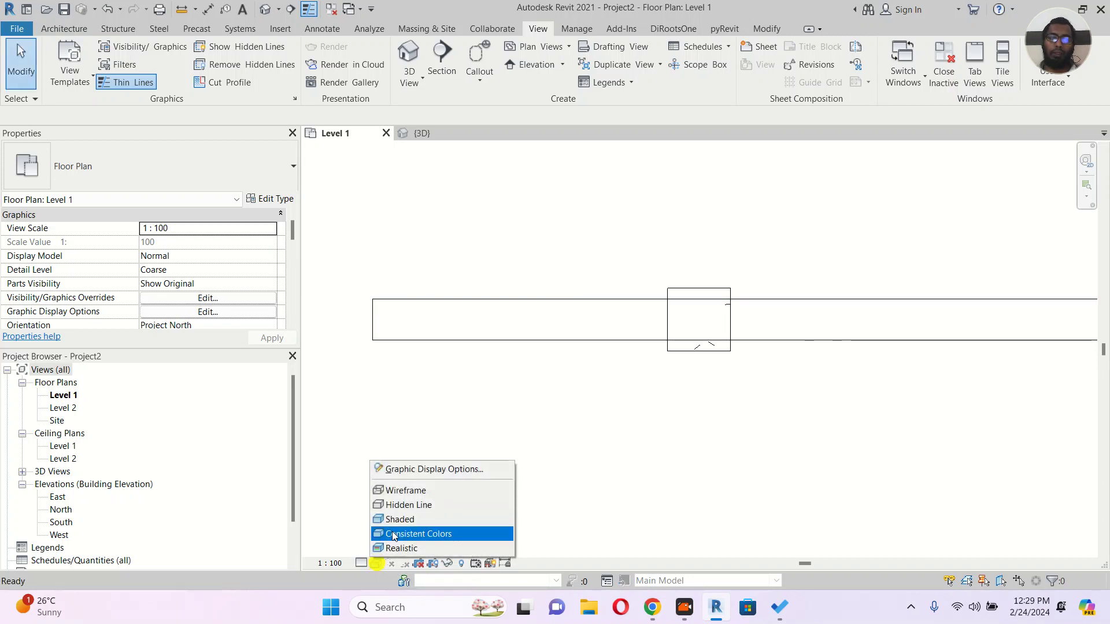
{"action": "left_click", "coordinate": [386, 518]}
{"action": "middle_click_drag", "start_coordinate": [813, 373], "coordinate": [664, 373]}
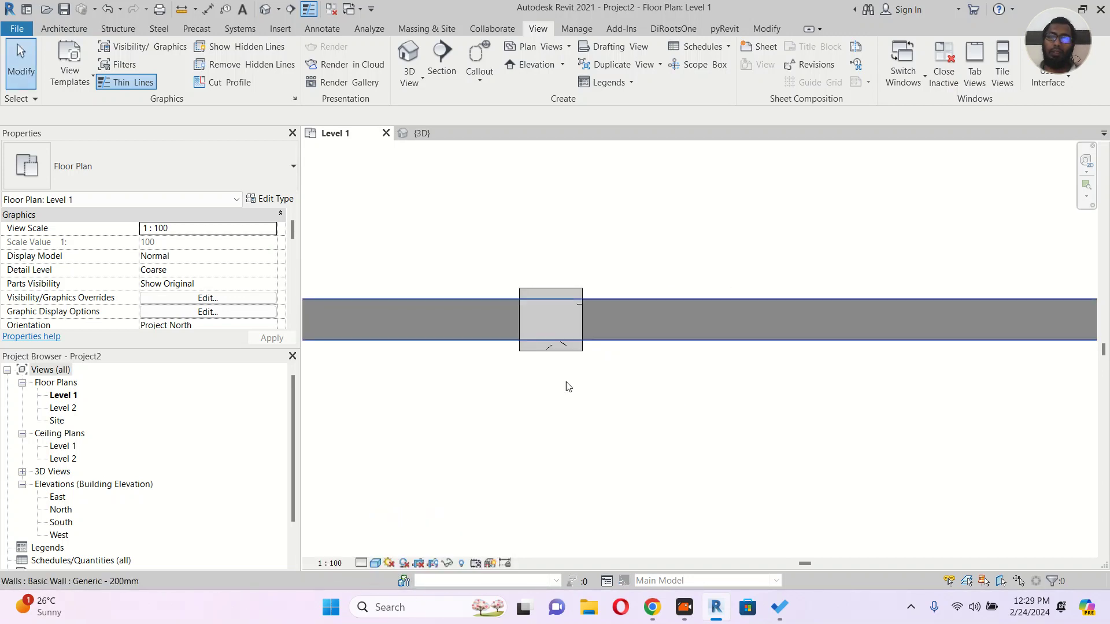
{"action": "left_click", "coordinate": [375, 564]}
{"action": "left_click", "coordinate": [386, 504]}
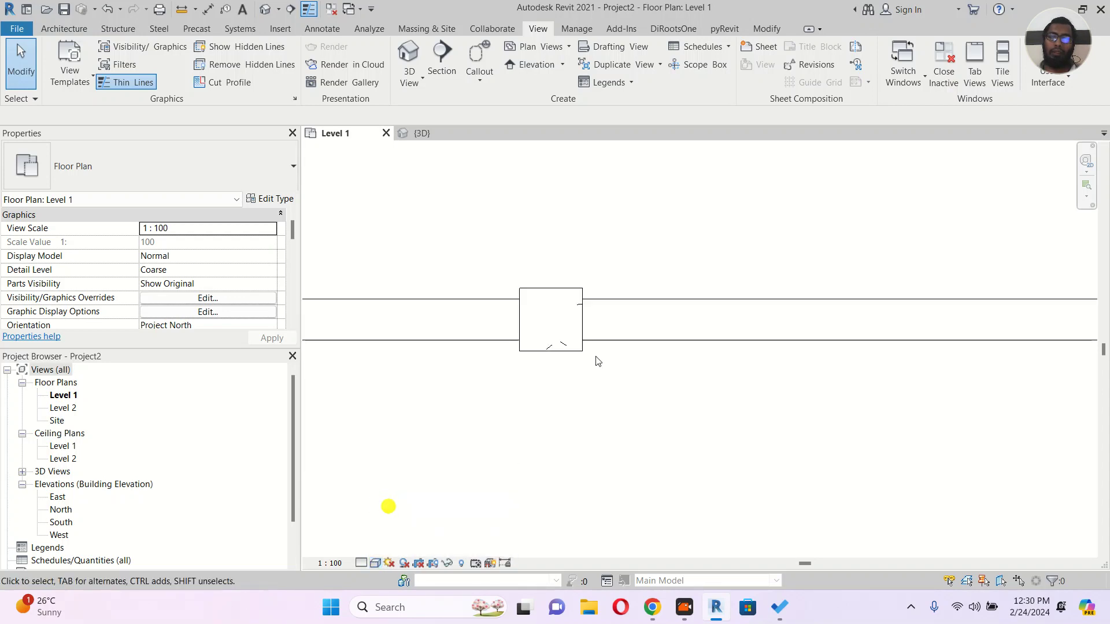
{"action": "left_click", "coordinate": [374, 565]}
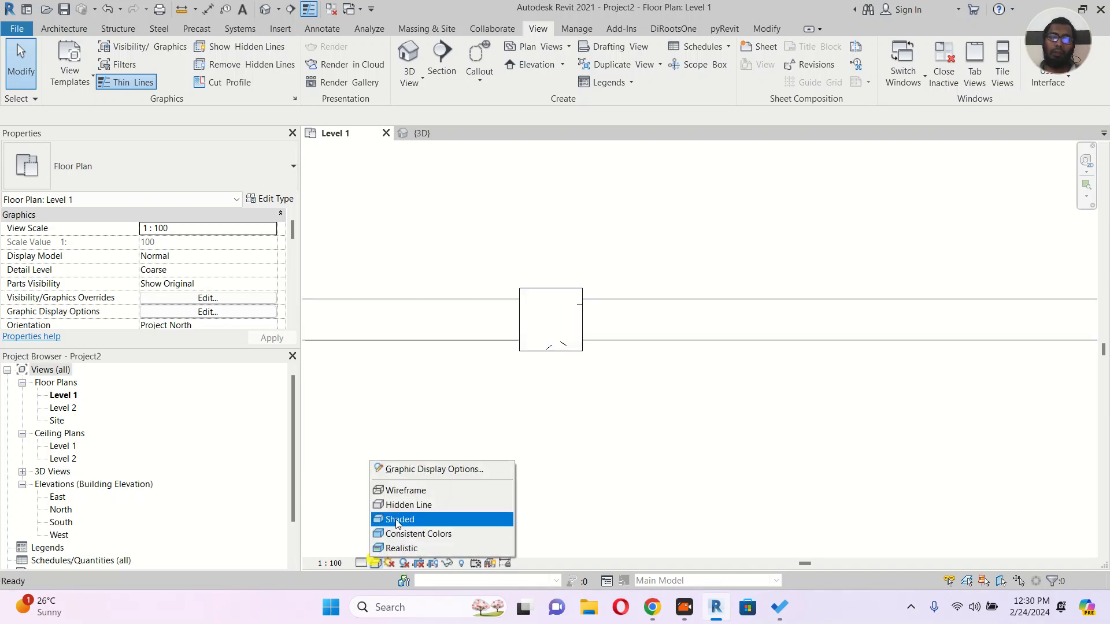
{"action": "left_click", "coordinate": [393, 490]}
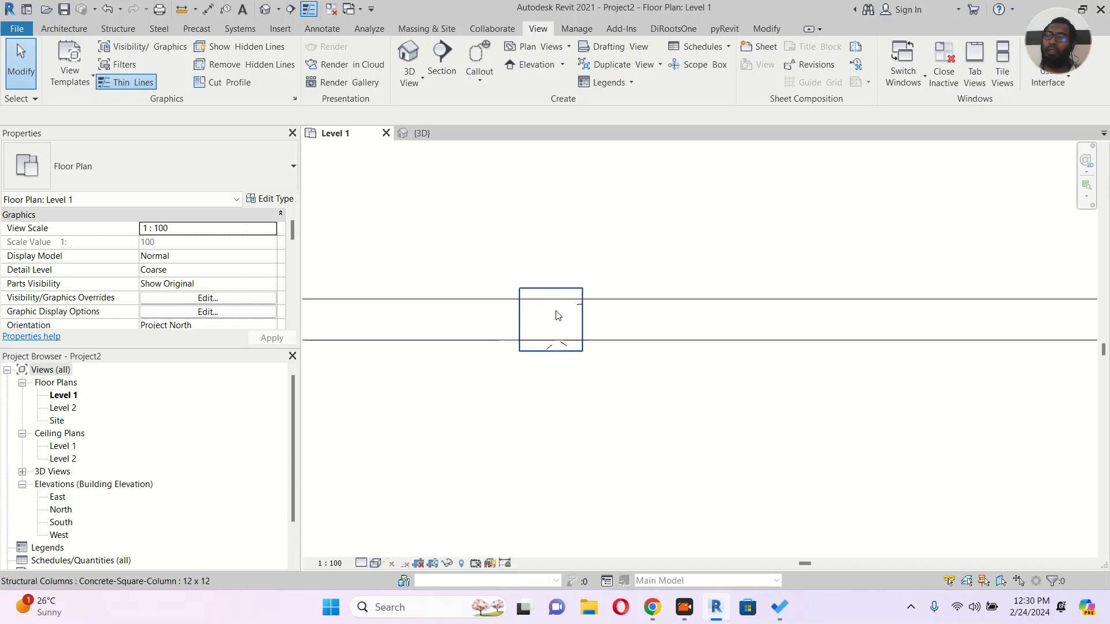
Step: In the 3D view, set the wall's Top Constraint to Up to level: Level 2
{"action": "left_click", "coordinate": [440, 133]}
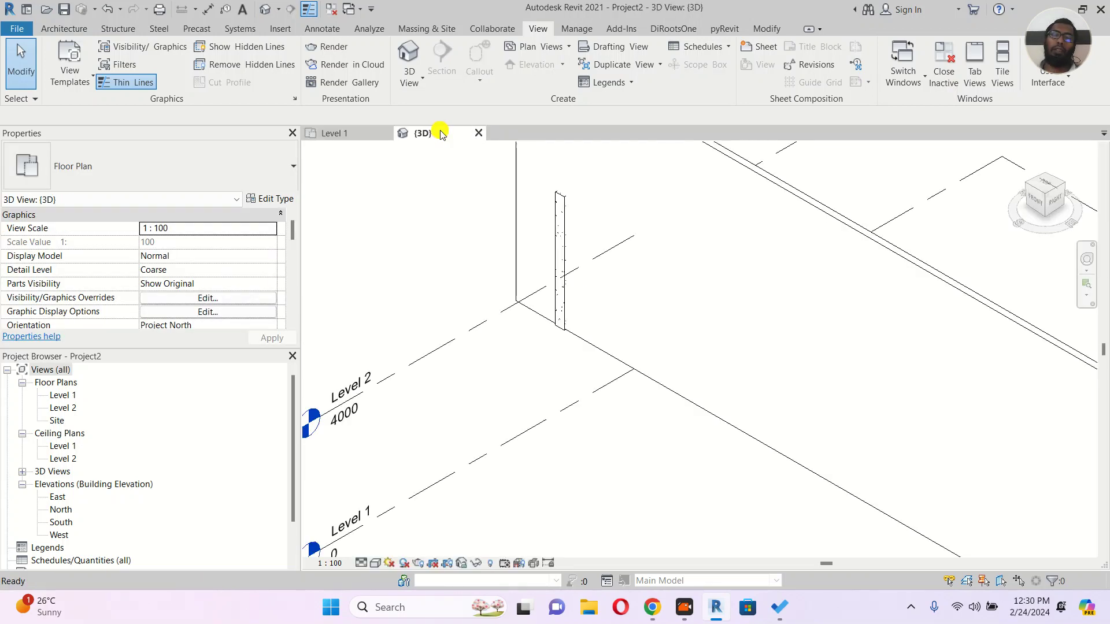
{"action": "middle_click_drag", "start_coordinate": [607, 285], "coordinate": [570, 397]}
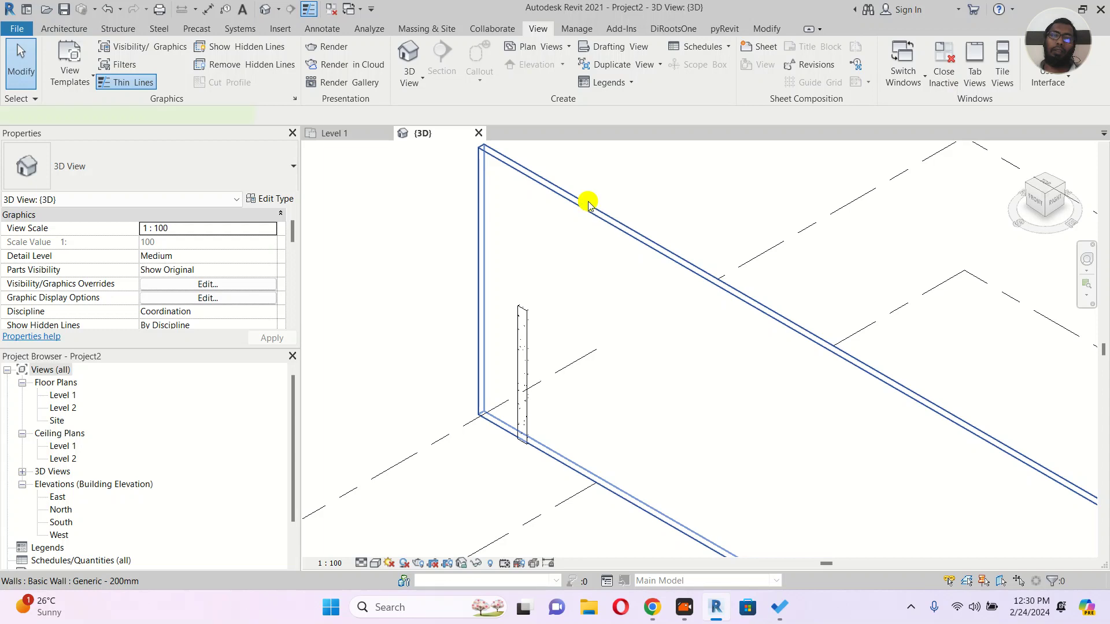
{"action": "left_click", "coordinate": [589, 205]}
{"action": "left_click", "coordinate": [270, 301]}
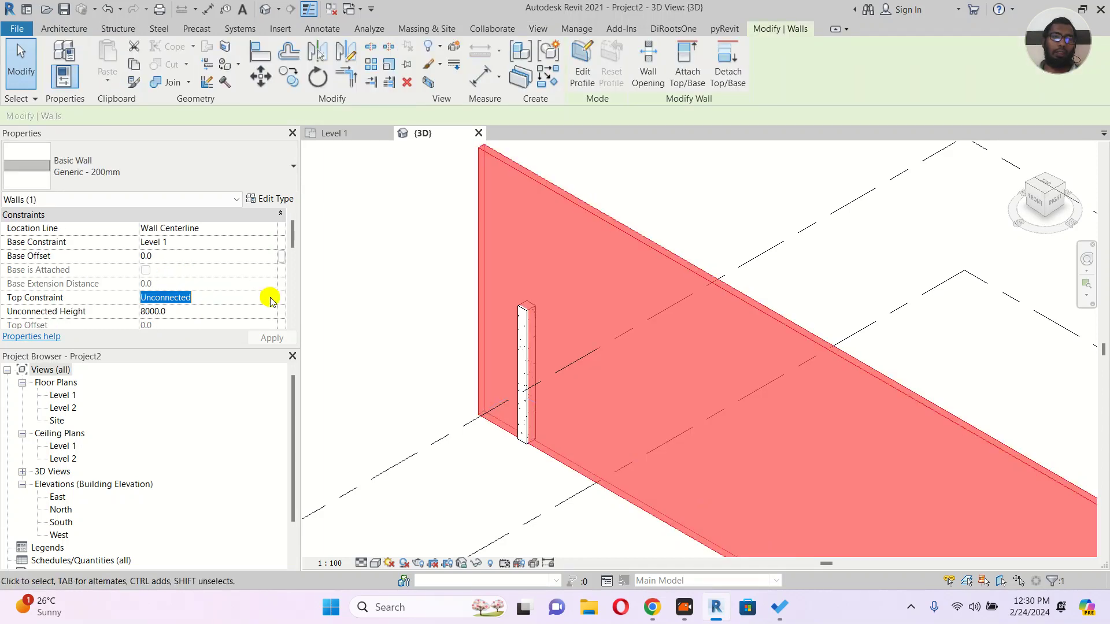
{"action": "left_click", "coordinate": [270, 297]}
{"action": "left_click", "coordinate": [200, 335]}
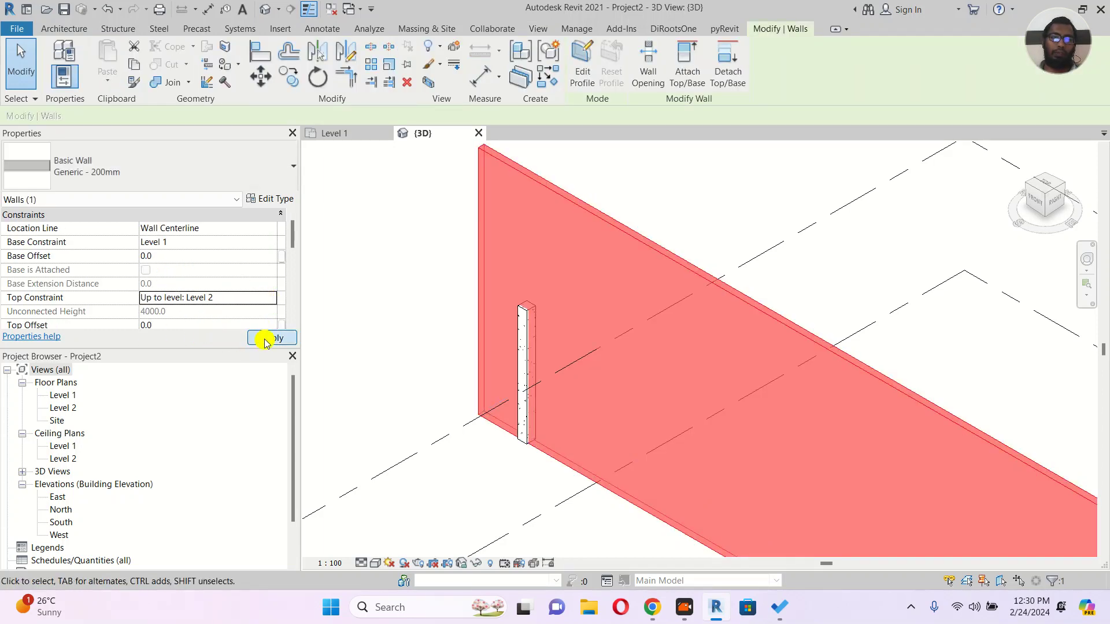
Step: Apply the wall's new top constraint and inspect where the wall meets the structural column in 3D
{"action": "left_click", "coordinate": [266, 339]}
{"action": "left_click", "coordinate": [550, 286]}
{"action": "scroll", "coordinate": [520, 335], "scroll_direction": "up", "scroll_amount": 4}
{"action": "left_click", "coordinate": [503, 382]}
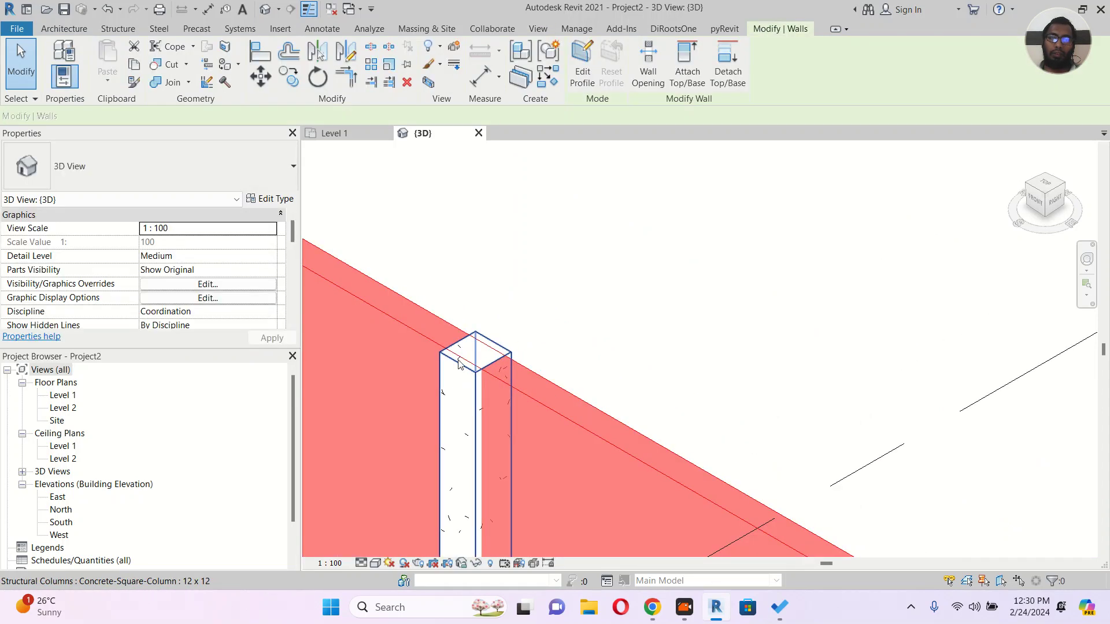
{"action": "scroll", "coordinate": [486, 330], "scroll_direction": "down", "scroll_amount": 3}
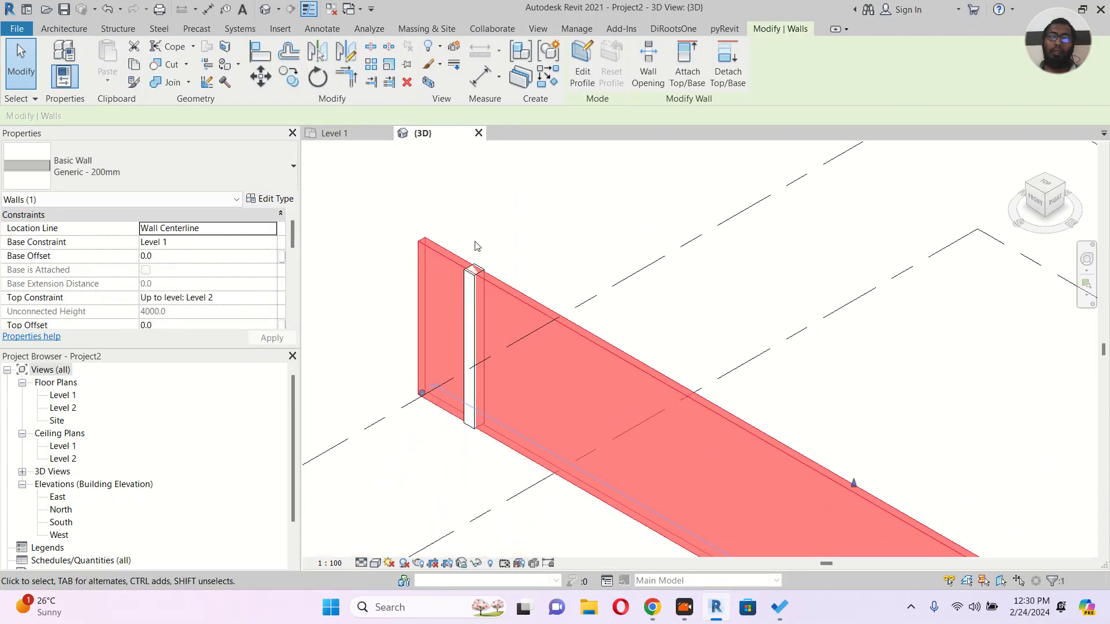
{"action": "scroll", "coordinate": [488, 266], "scroll_direction": "down", "scroll_amount": 2}
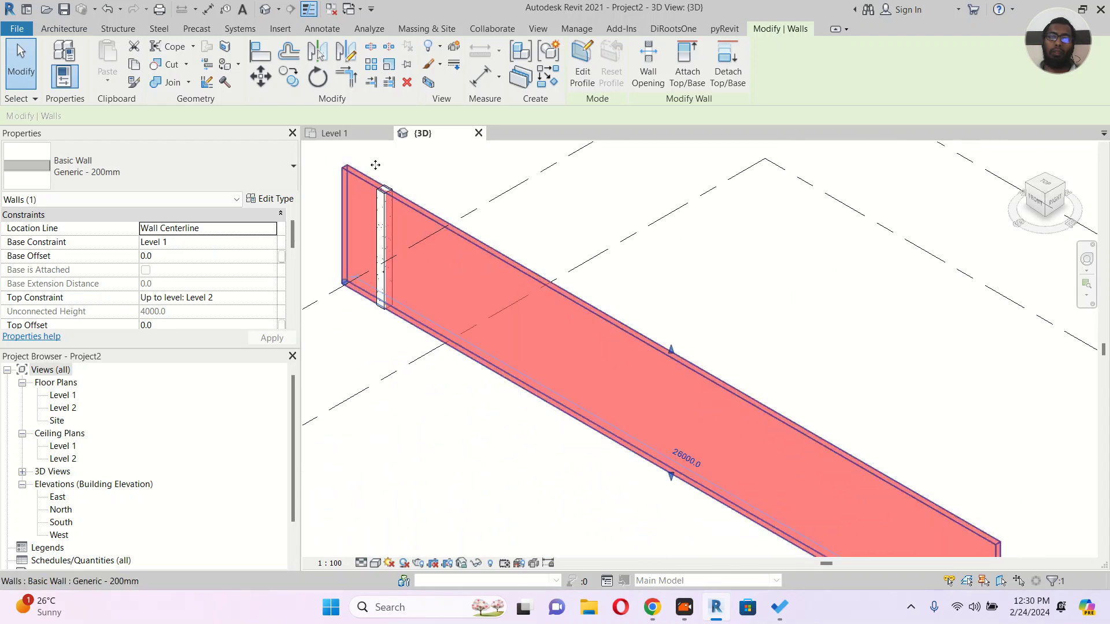
Step: In the Level 1 plan, join the geometry of the wall and the concrete square column
{"action": "left_click", "coordinate": [342, 133]}
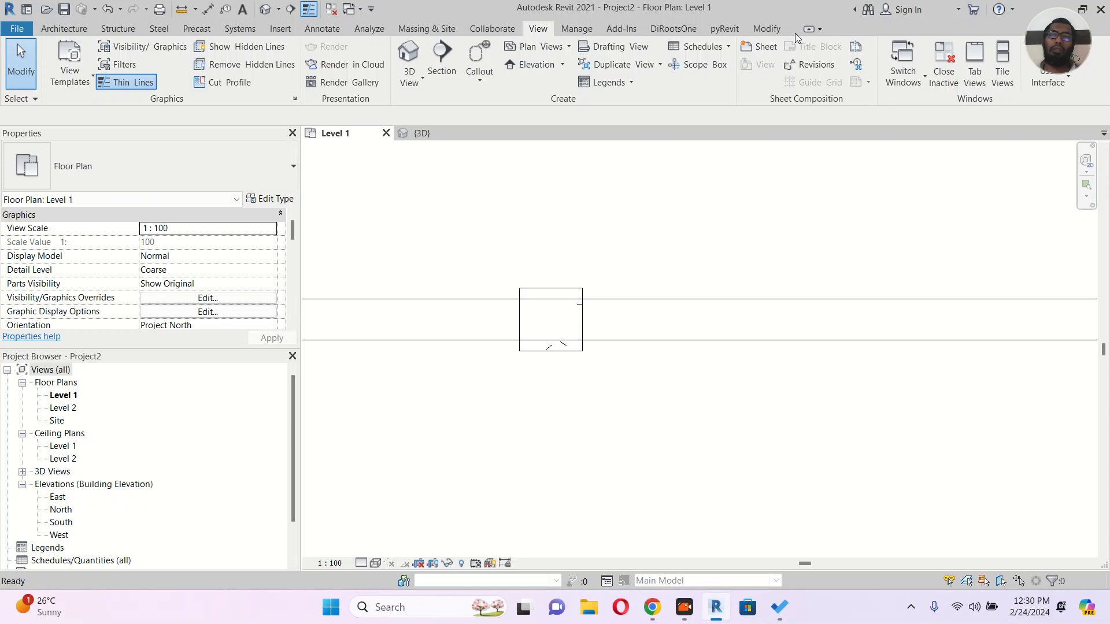
{"action": "left_click", "coordinate": [765, 28]}
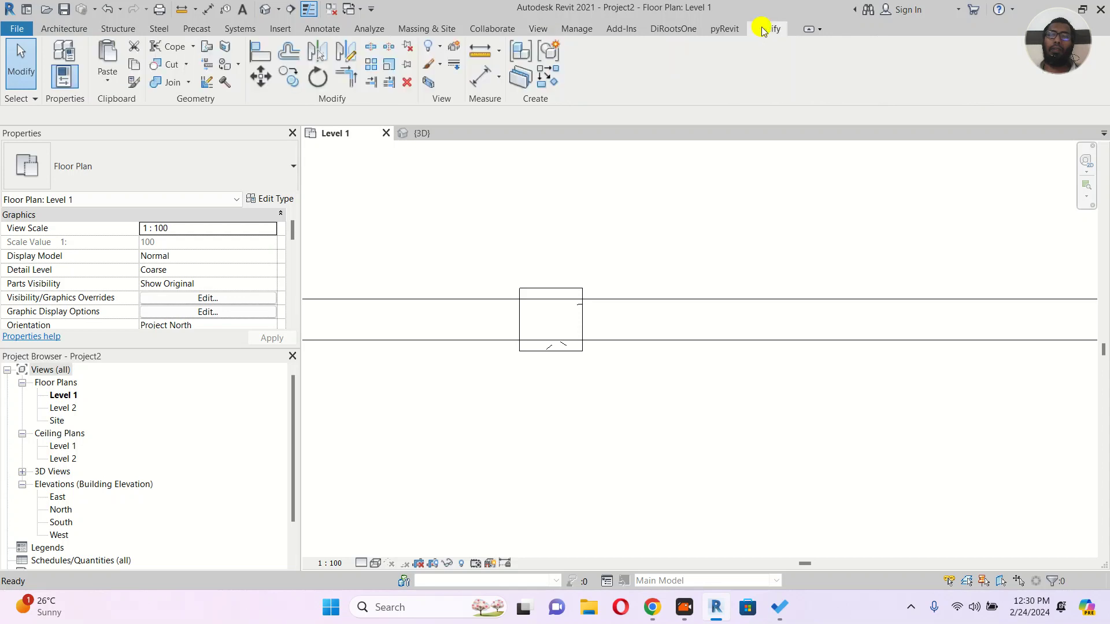
{"action": "left_click", "coordinate": [173, 83]}
{"action": "left_click", "coordinate": [632, 303]}
{"action": "left_click", "coordinate": [575, 297]}
{"action": "scroll", "coordinate": [518, 412], "scroll_direction": "up", "scroll_amount": 3}
{"action": "key", "text": "Escape"}
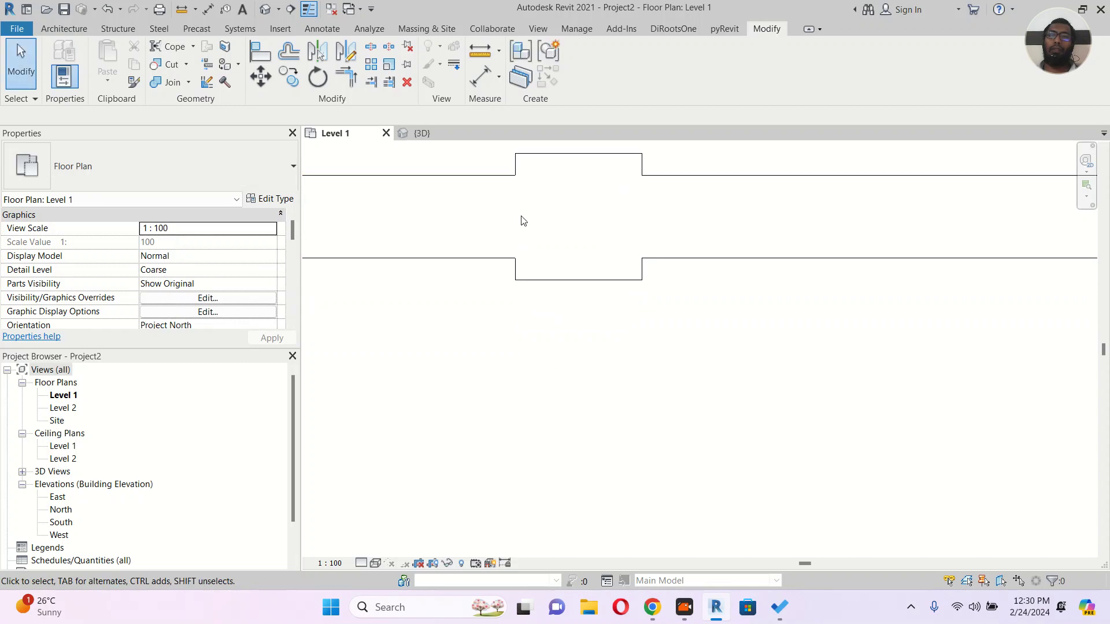
Step: In the 3D view, select the wall and examine its joined geometry around the column
{"action": "left_click", "coordinate": [446, 134]}
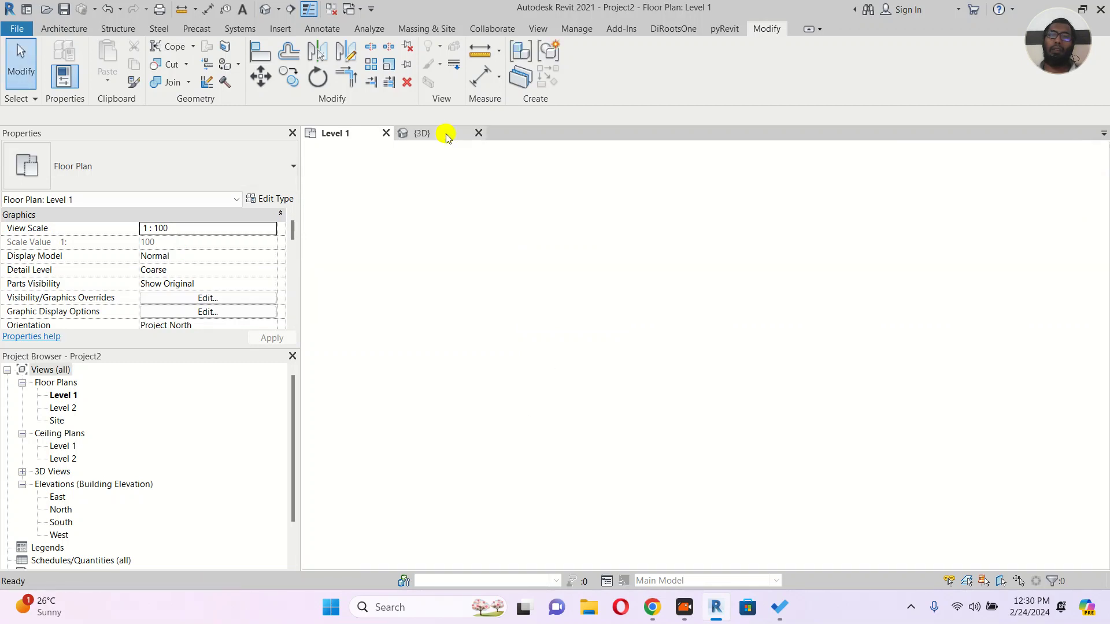
{"action": "scroll", "coordinate": [459, 276], "scroll_direction": "up", "scroll_amount": 4}
{"action": "scroll", "coordinate": [478, 255], "scroll_direction": "up", "scroll_amount": 2}
{"action": "left_click", "coordinate": [488, 250]}
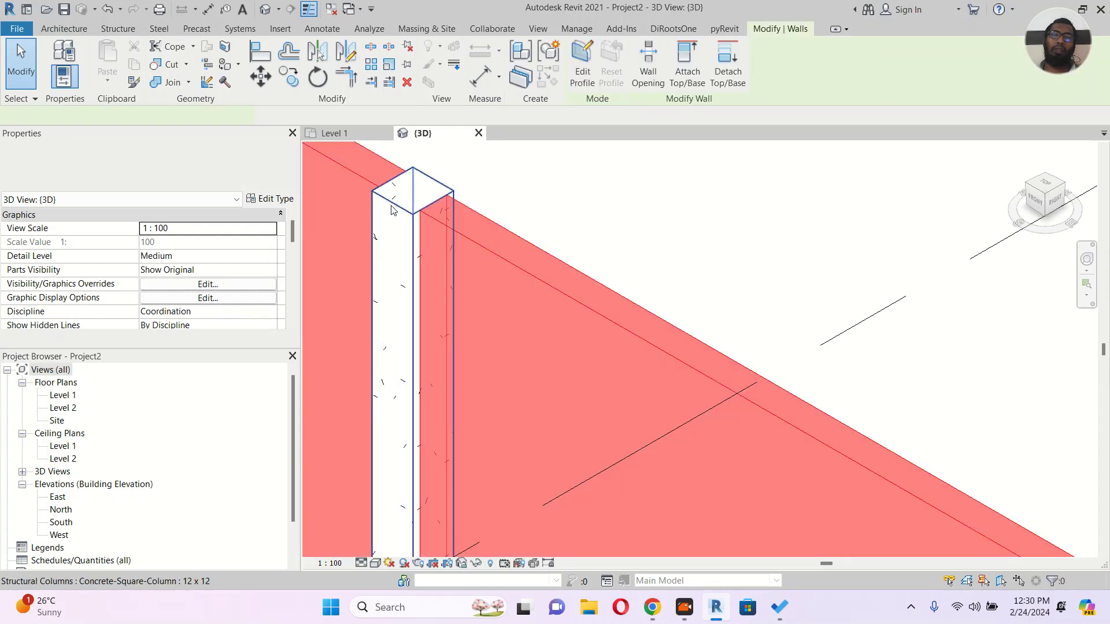
{"action": "left_click", "coordinate": [422, 196]}
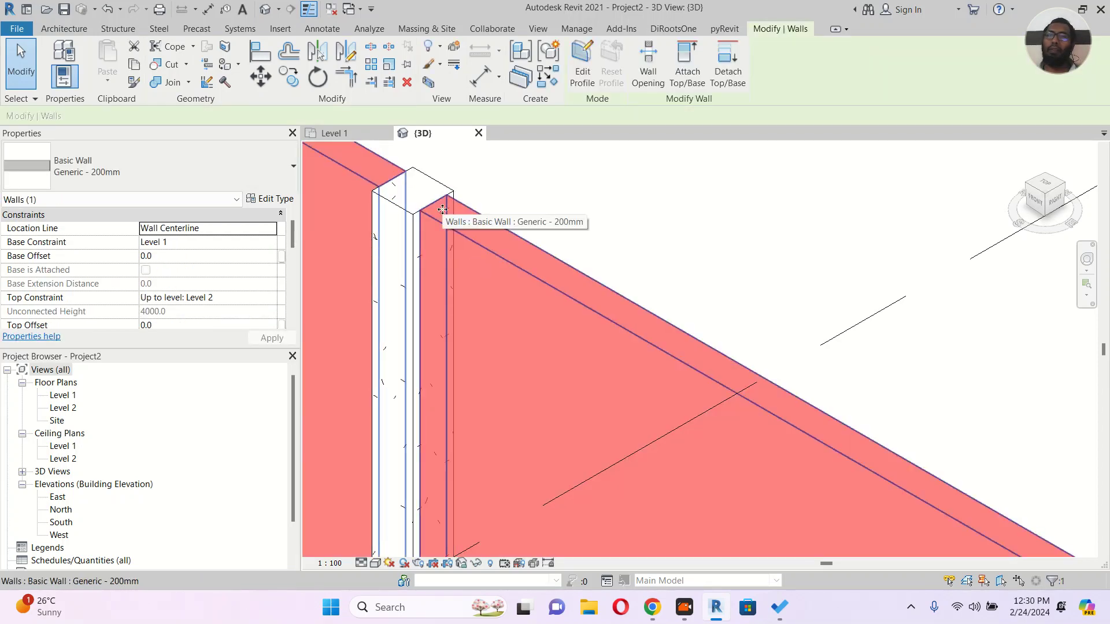
{"action": "key", "text": "Escape"}
Step: Set the visual style of the Level 1 plan to Shaded and inspect the joined wall and column
{"action": "left_click", "coordinate": [353, 133]}
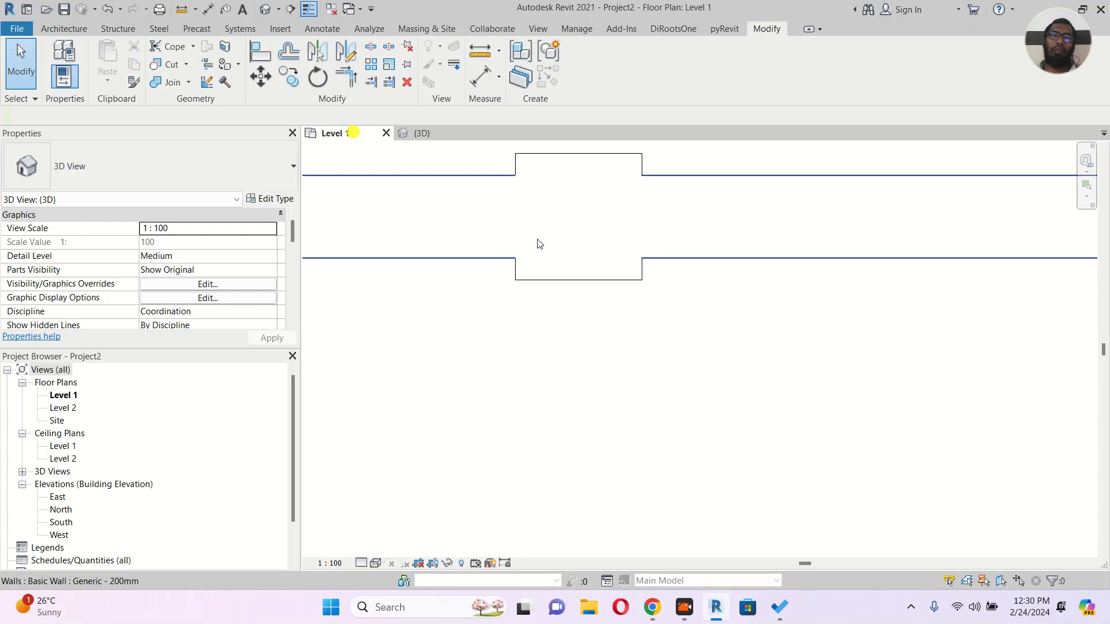
{"action": "left_click", "coordinate": [377, 563]}
{"action": "left_click", "coordinate": [392, 520]}
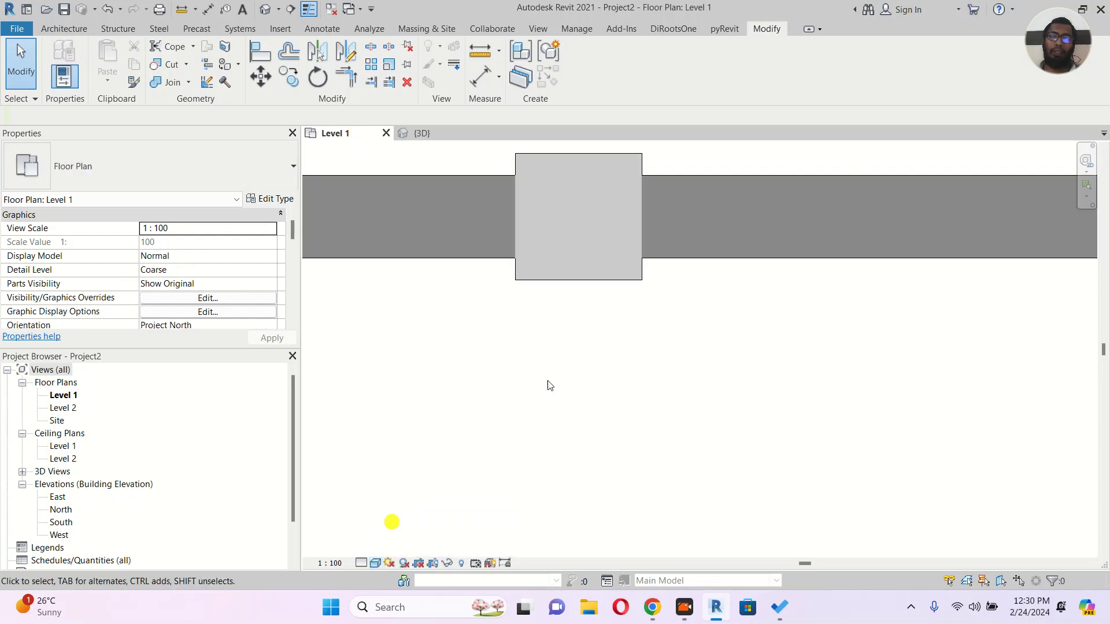
{"action": "scroll", "coordinate": [657, 384], "scroll_direction": "down", "scroll_amount": 3}
{"action": "middle_click_drag", "start_coordinate": [656, 383], "coordinate": [616, 404]}
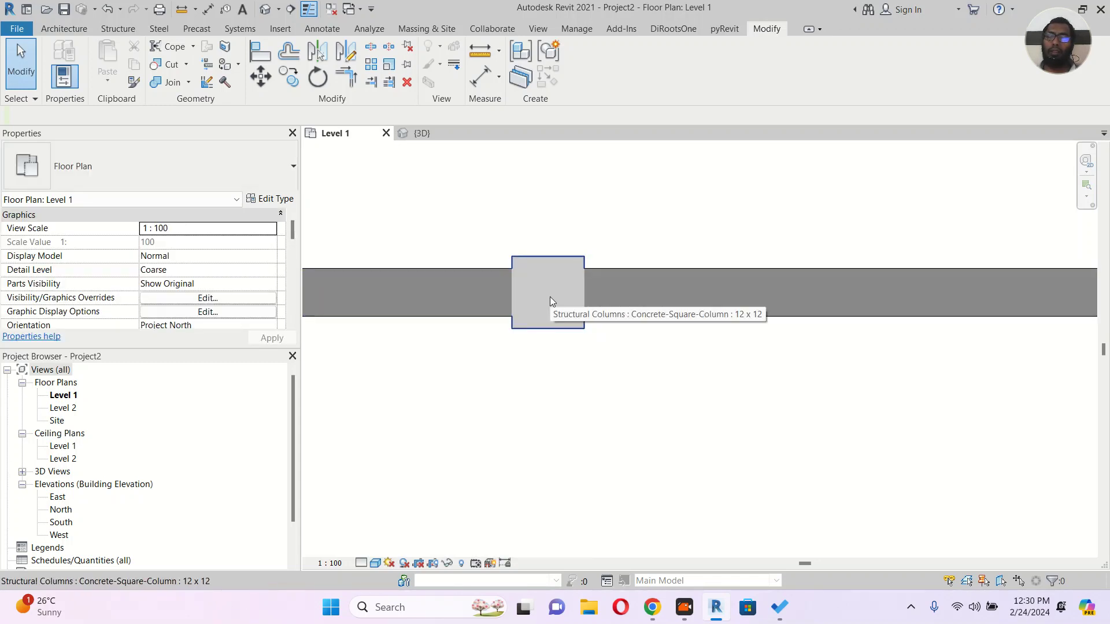
Step: Preview the wall and column in the Realistic visual style, and return the plan to Shaded
{"action": "left_click", "coordinate": [375, 563]}
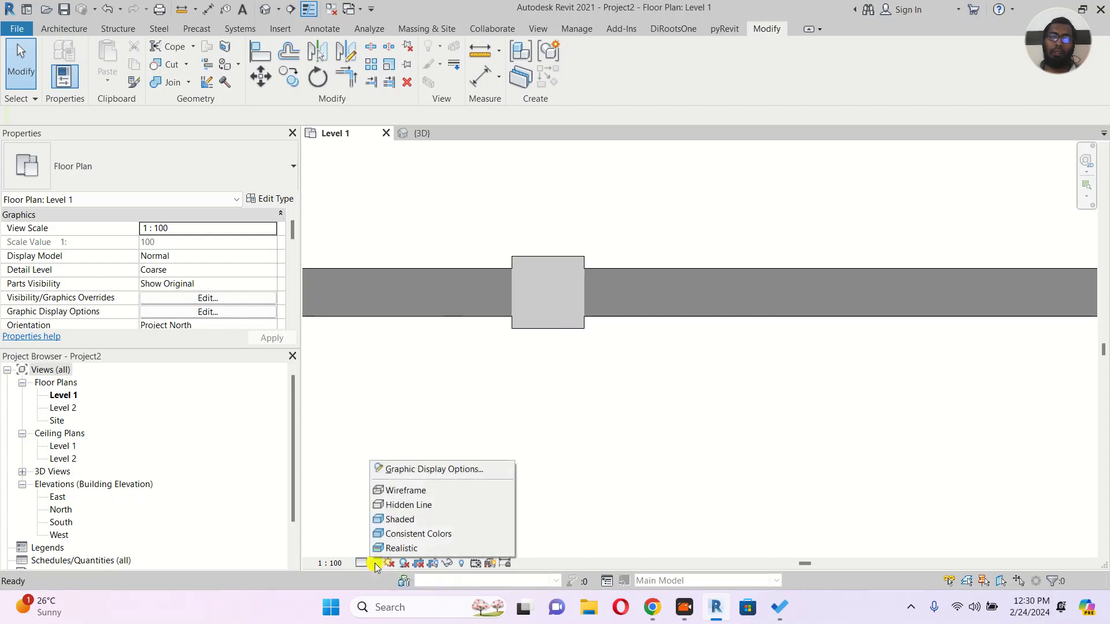
{"action": "left_click", "coordinate": [405, 546]}
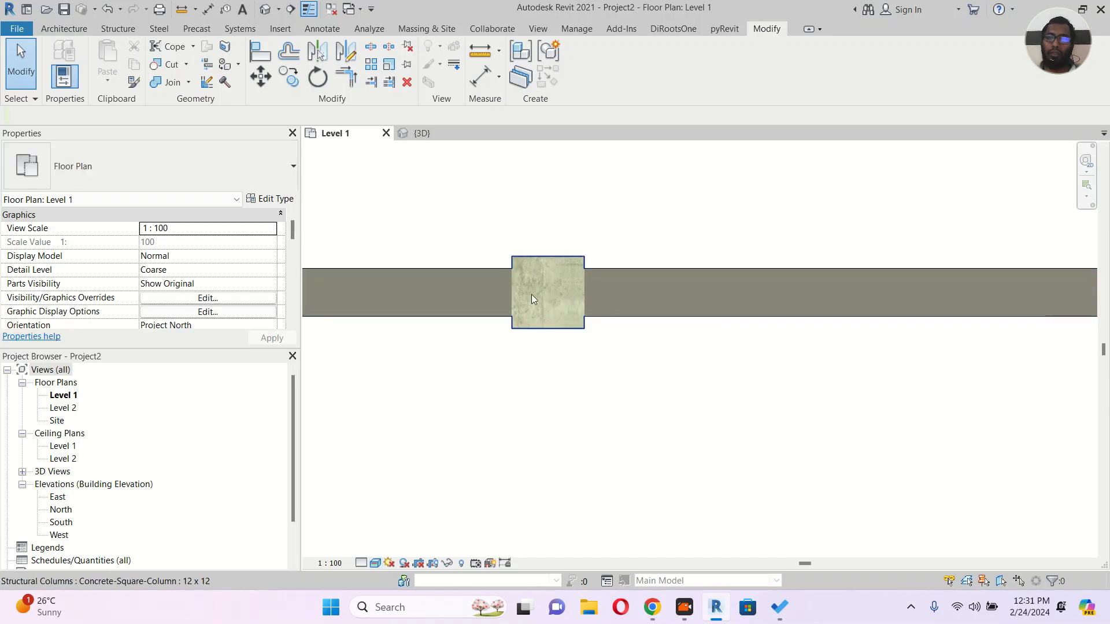
{"action": "left_click", "coordinate": [376, 564]}
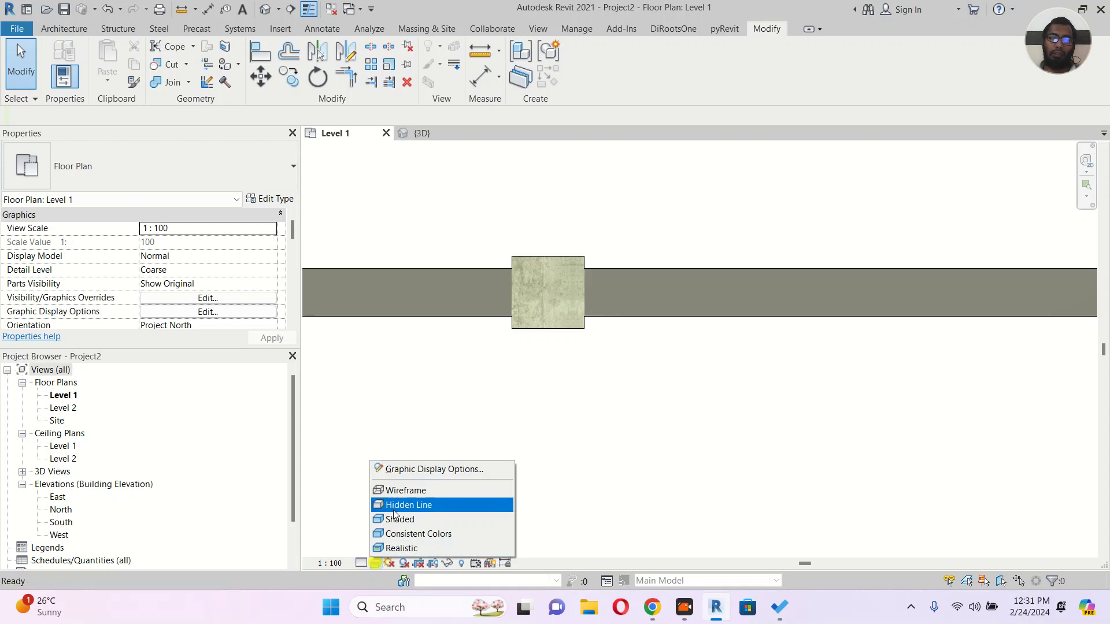
{"action": "left_click", "coordinate": [408, 520]}
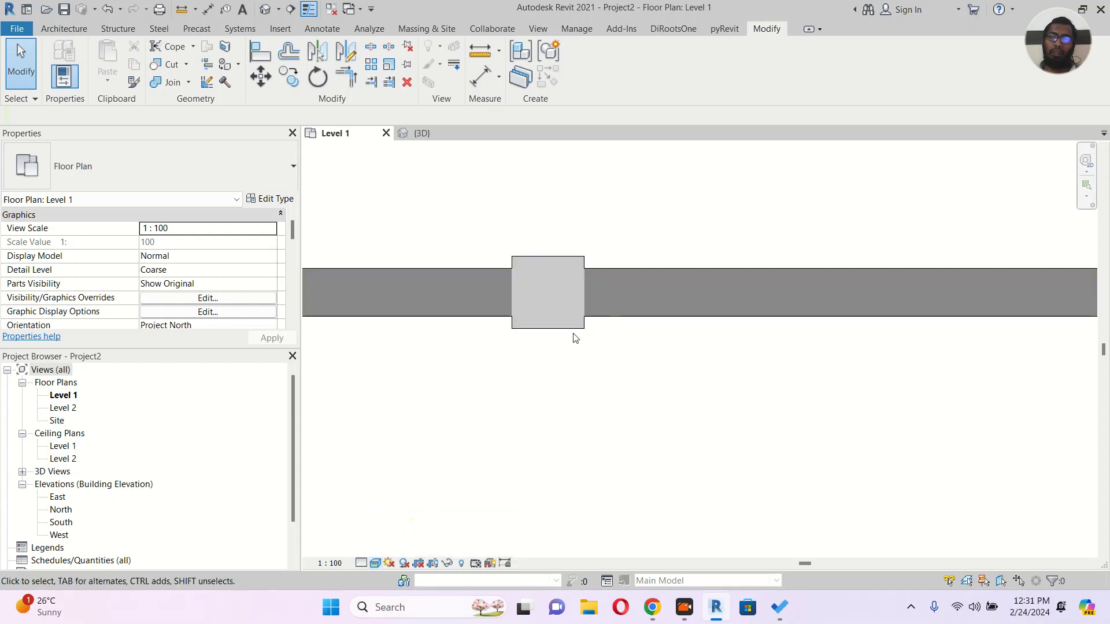
Step: Select the wall and check in the 3D view how it is cut around the column
{"action": "left_click", "coordinate": [602, 265]}
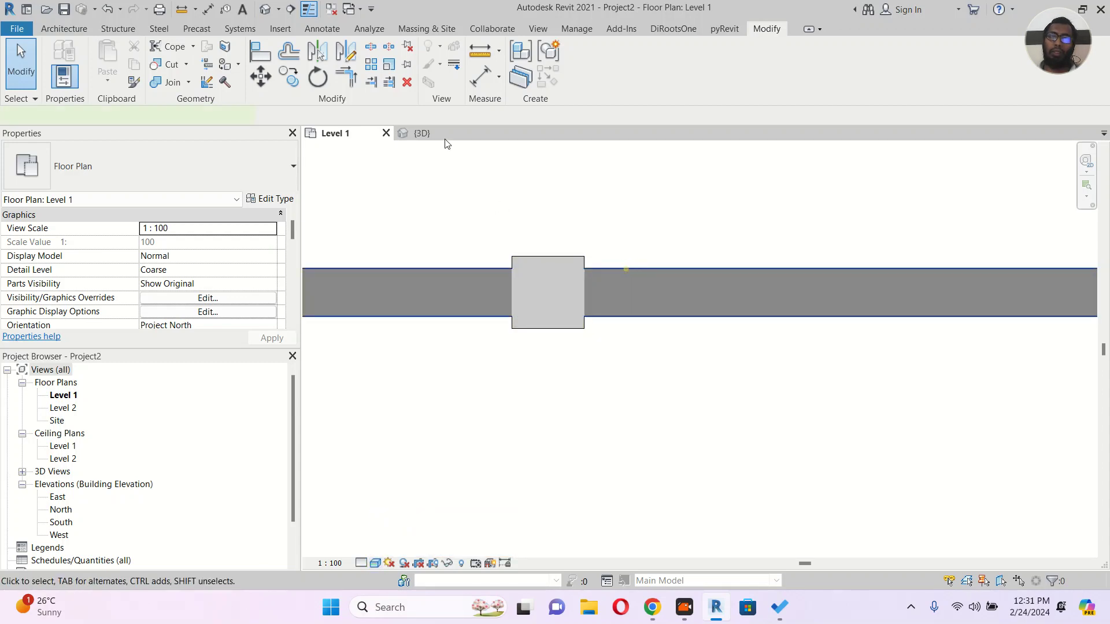
{"action": "left_click", "coordinate": [444, 137]}
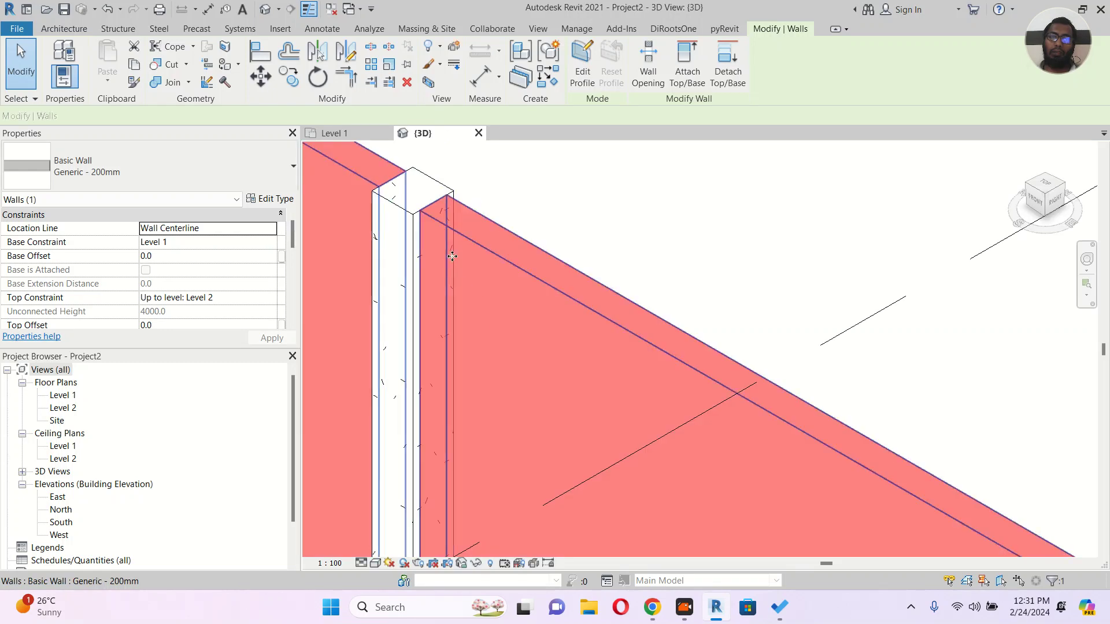
{"action": "key", "text": "Escape"}
Step: In the Level 1 plan, place a second 12 x 12 Concrete-Square-Column on the wall centerline, right of the first
{"action": "left_click", "coordinate": [334, 133]}
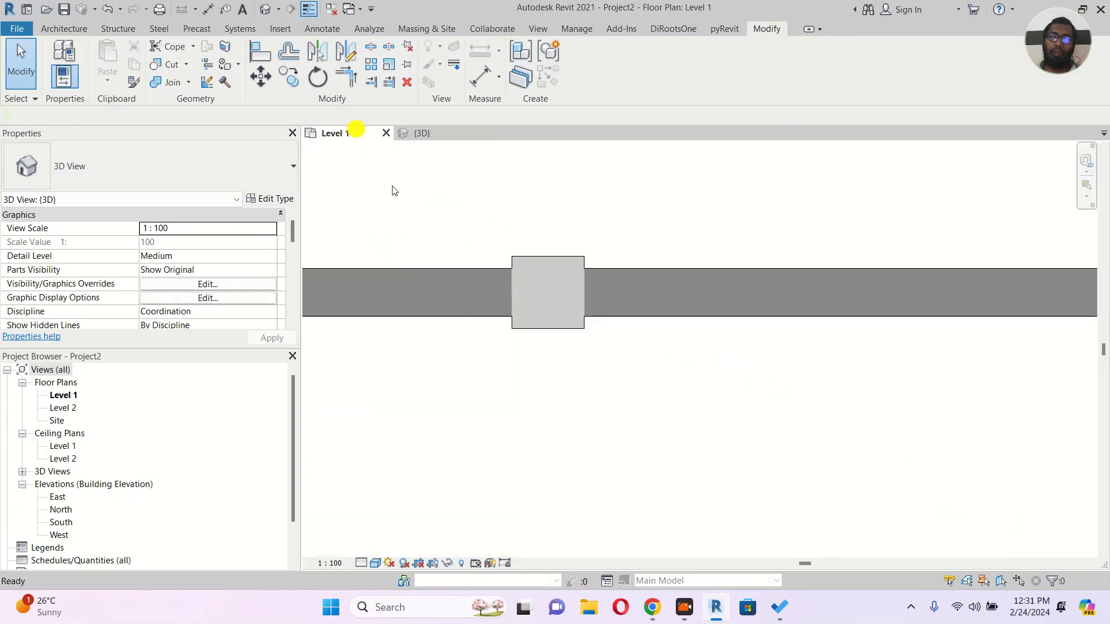
{"action": "left_click", "coordinate": [553, 263]}
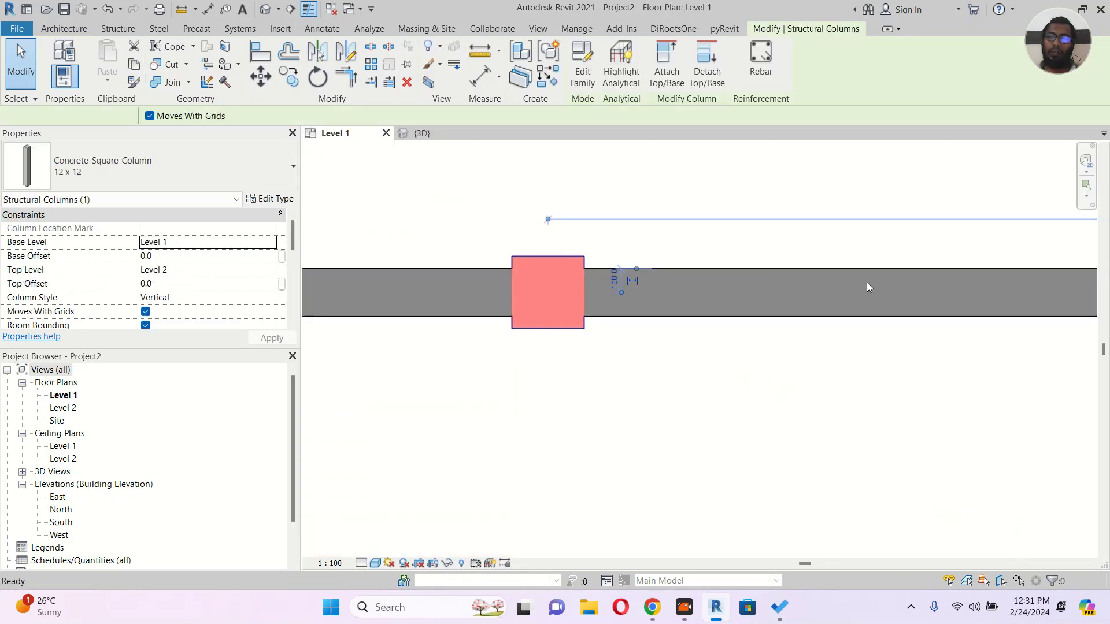
{"action": "key", "text": "c"}
{"action": "key", "text": "s"}
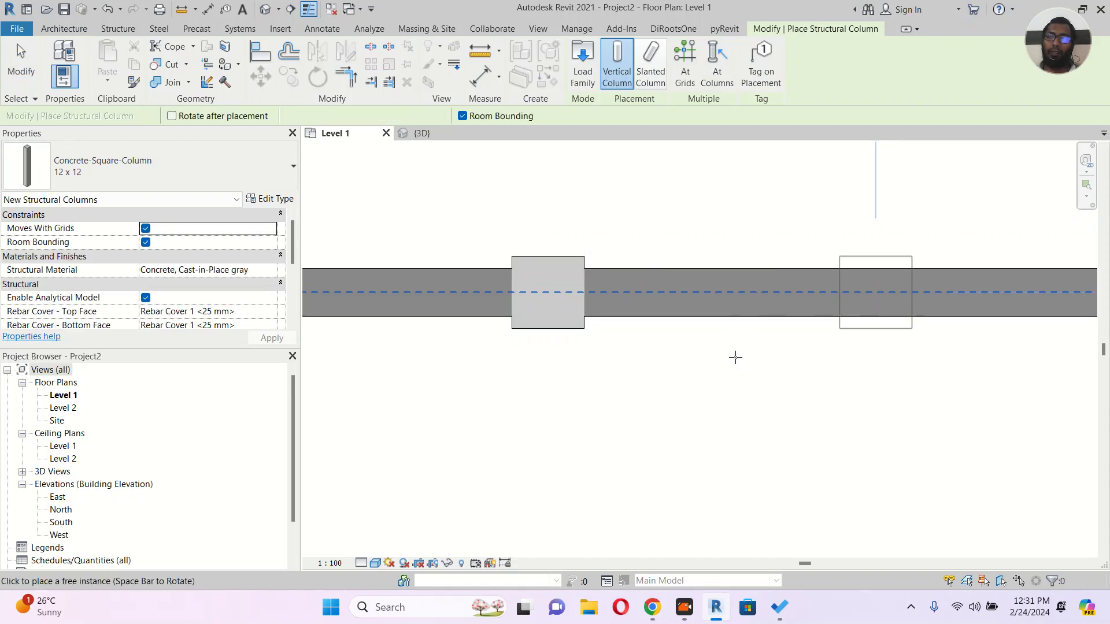
{"action": "left_click", "coordinate": [875, 292]}
{"action": "middle_click_drag", "start_coordinate": [697, 359], "coordinate": [581, 382]}
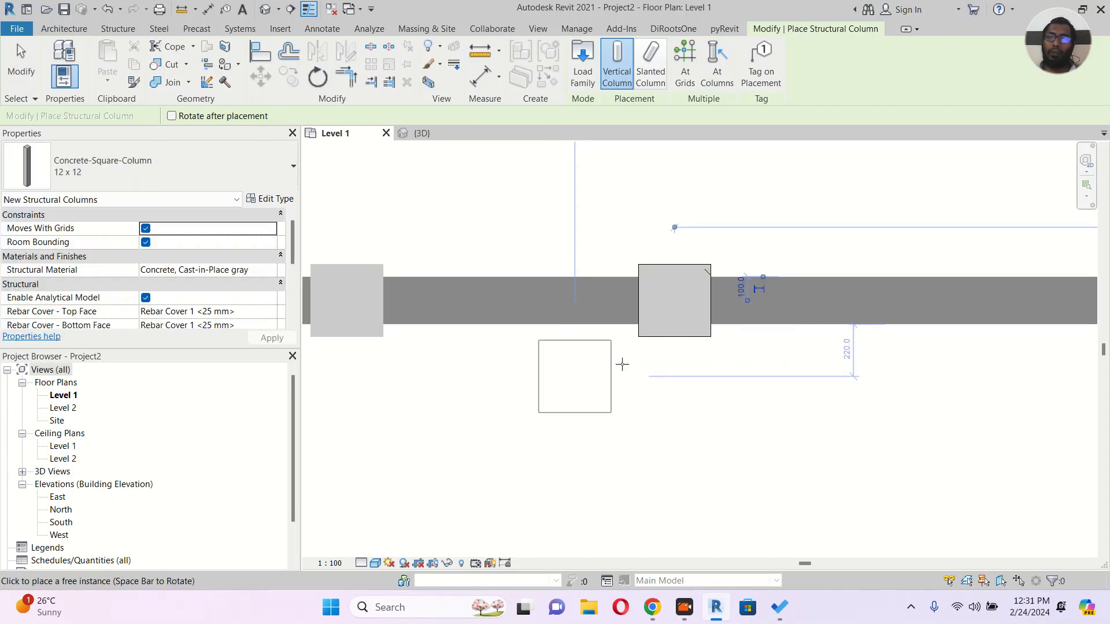
{"action": "key", "text": "Escape"}
Step: Select the wall and examine in 3D how it passes through the second column
{"action": "left_click", "coordinate": [769, 275]}
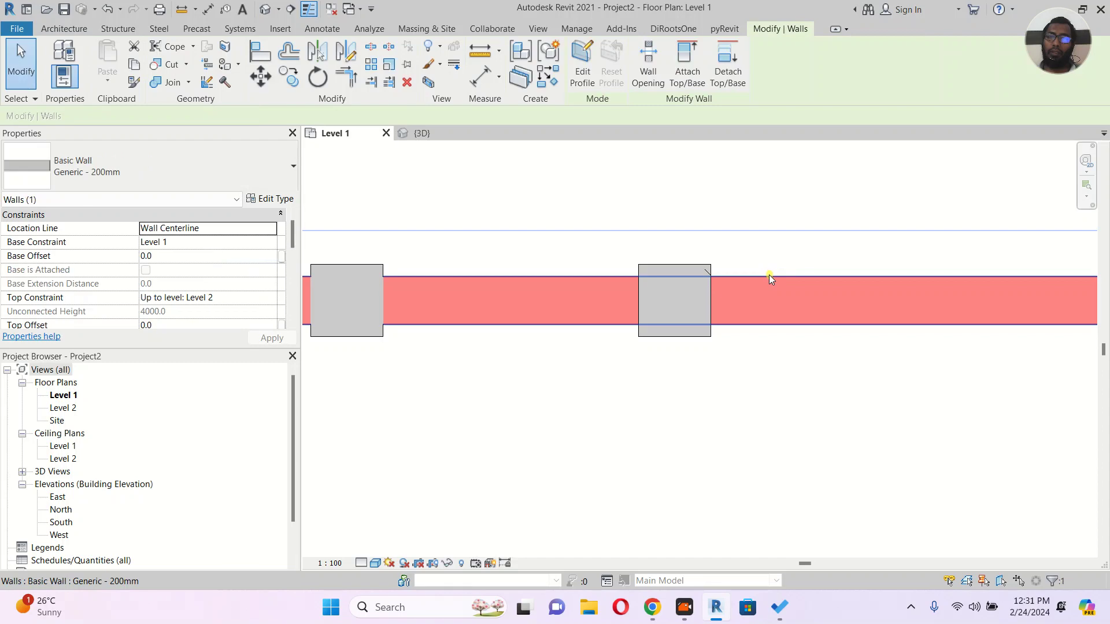
{"action": "left_click", "coordinate": [424, 133]}
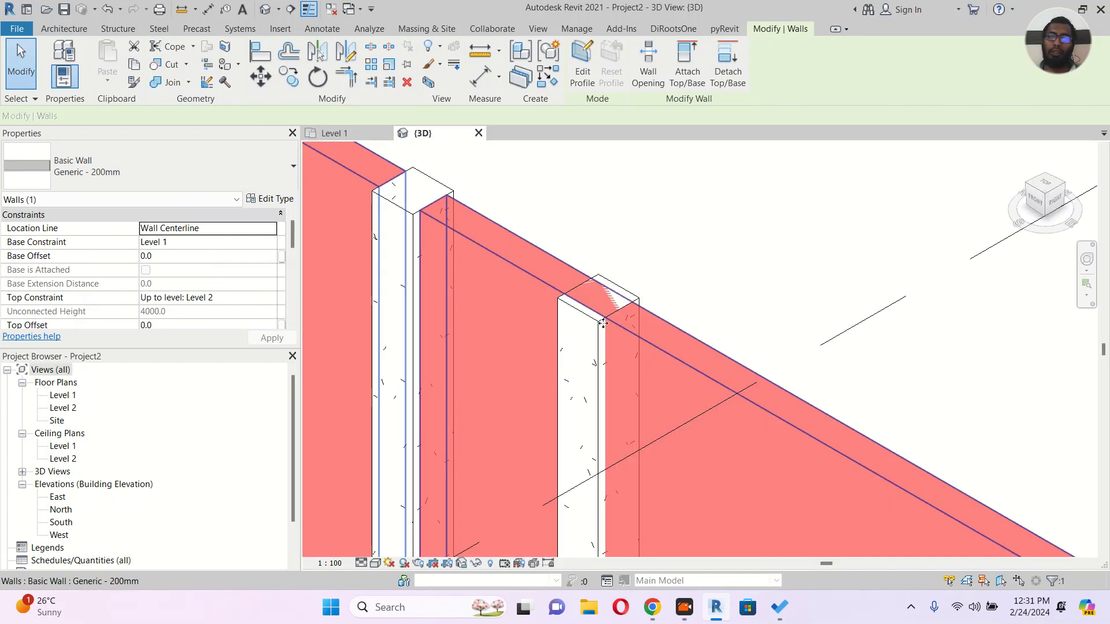
{"action": "key", "text": "Escape"}
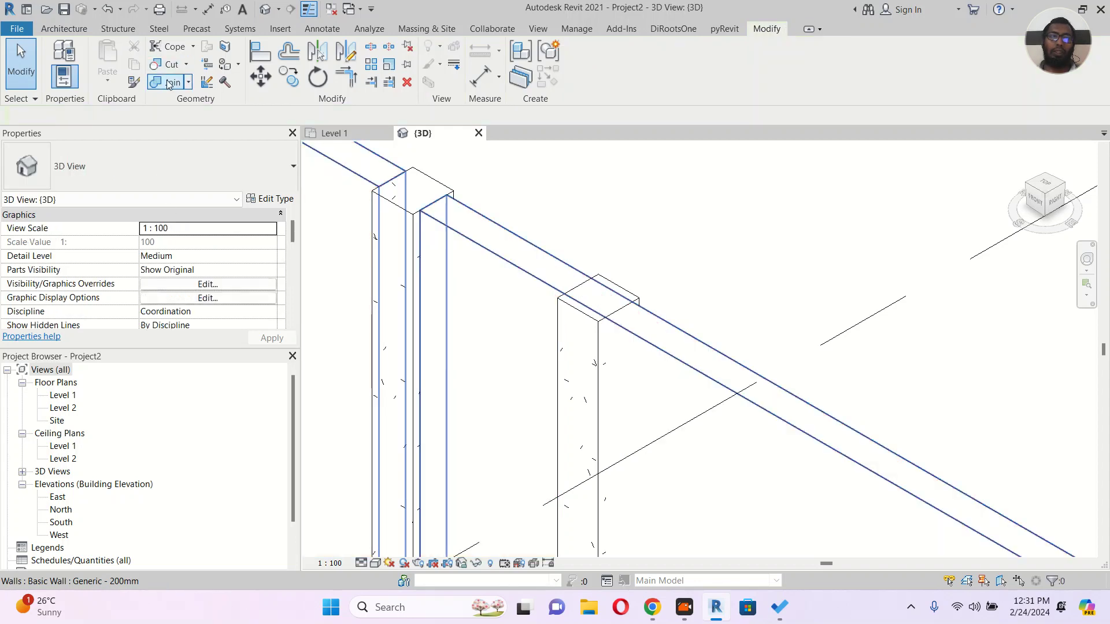
Step: Join the geometry of the wall and the second column in the 3D view
{"action": "left_click", "coordinate": [178, 82]}
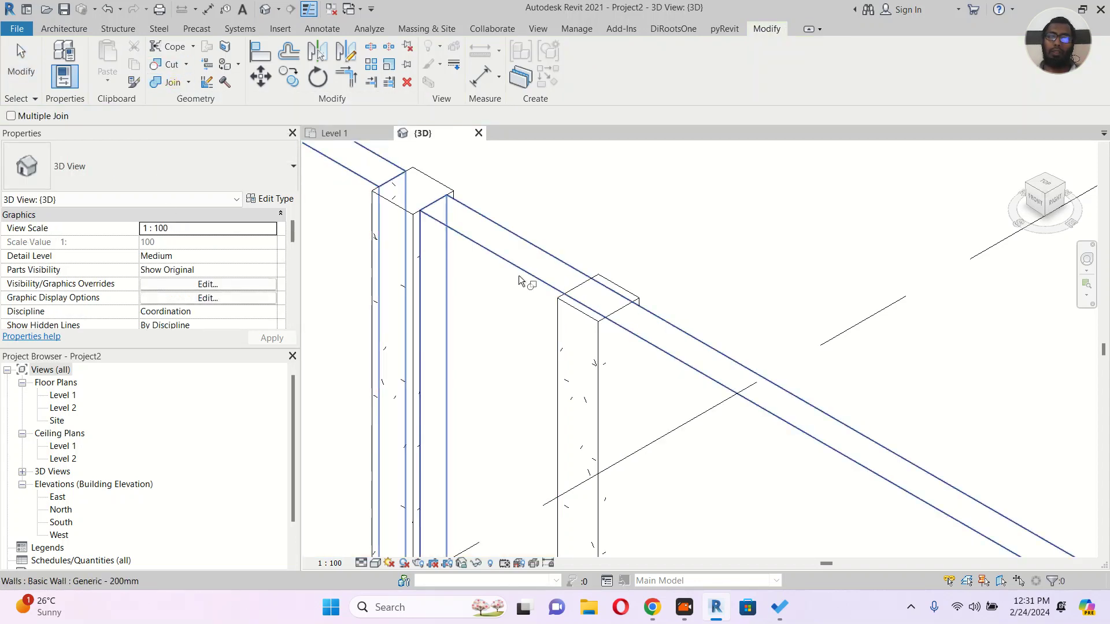
{"action": "left_click", "coordinate": [520, 271]}
{"action": "left_click", "coordinate": [596, 339]}
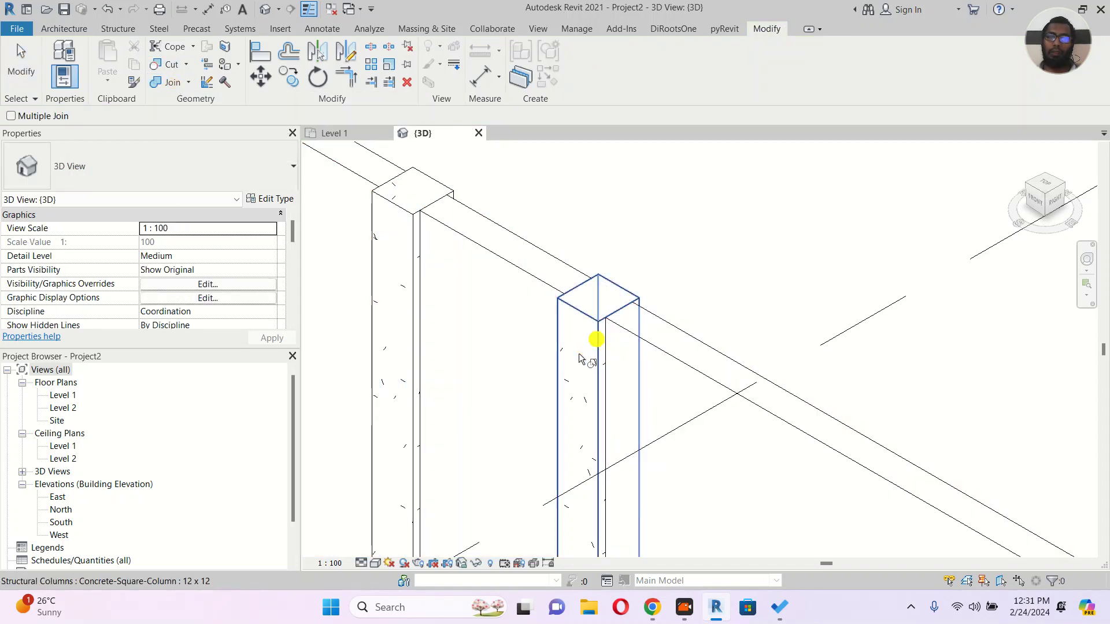
{"action": "key", "text": "Escape"}
Step: Select the wall and examine its joined geometry around both columns in 3D
{"action": "left_click", "coordinate": [652, 331]}
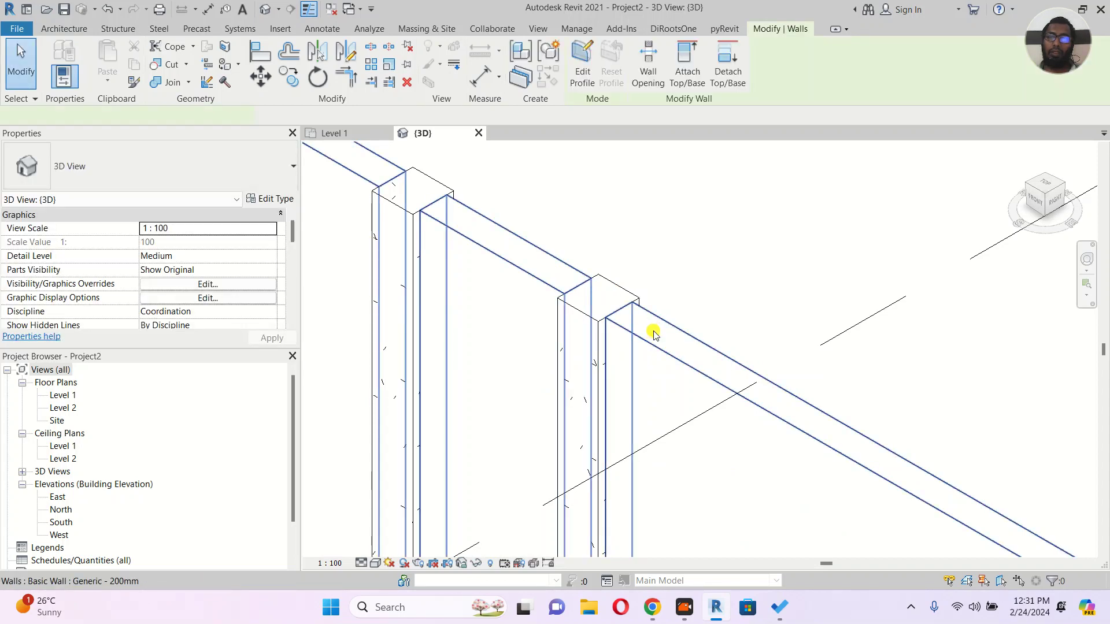
{"action": "scroll", "coordinate": [590, 297], "scroll_direction": "down", "scroll_amount": 4}
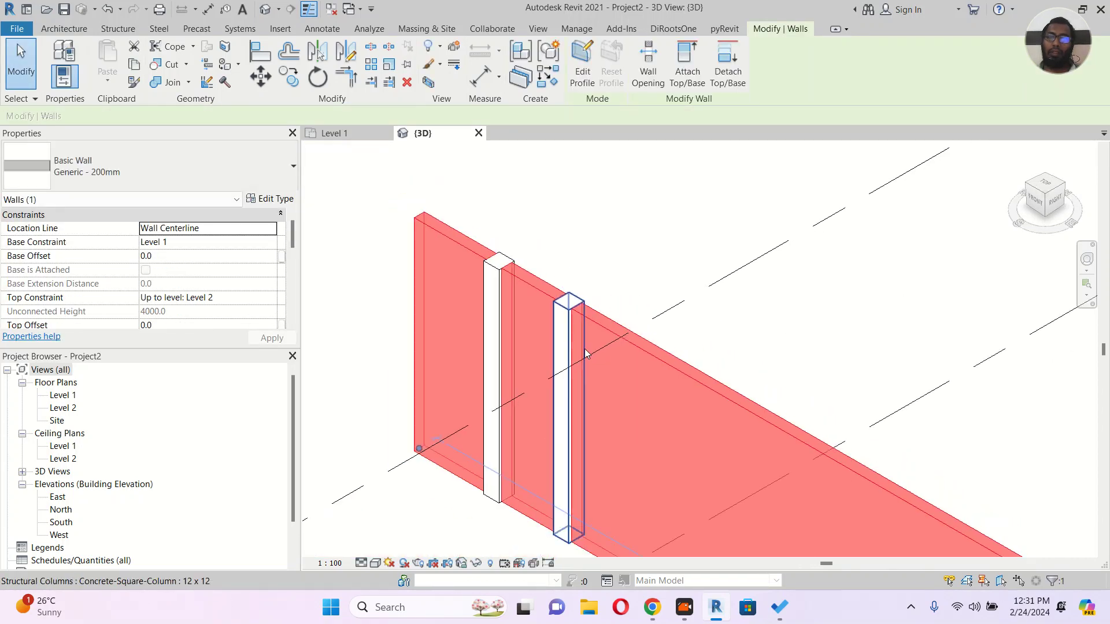
{"action": "scroll", "coordinate": [561, 315], "scroll_direction": "up", "scroll_amount": 2}
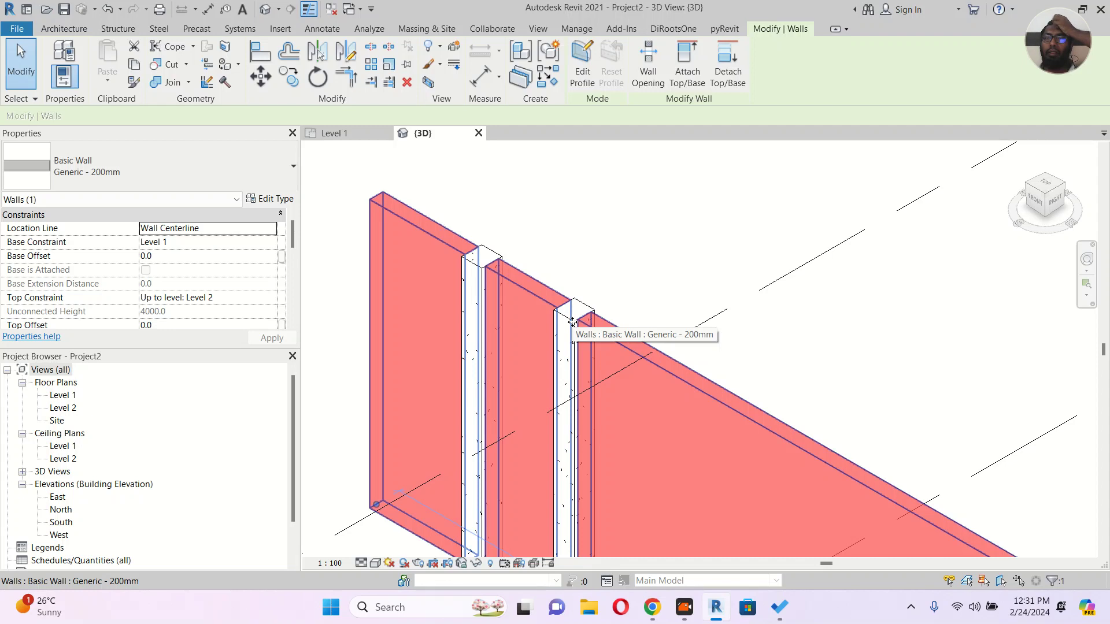
{"action": "scroll", "coordinate": [582, 322], "scroll_direction": "up", "scroll_amount": 2}
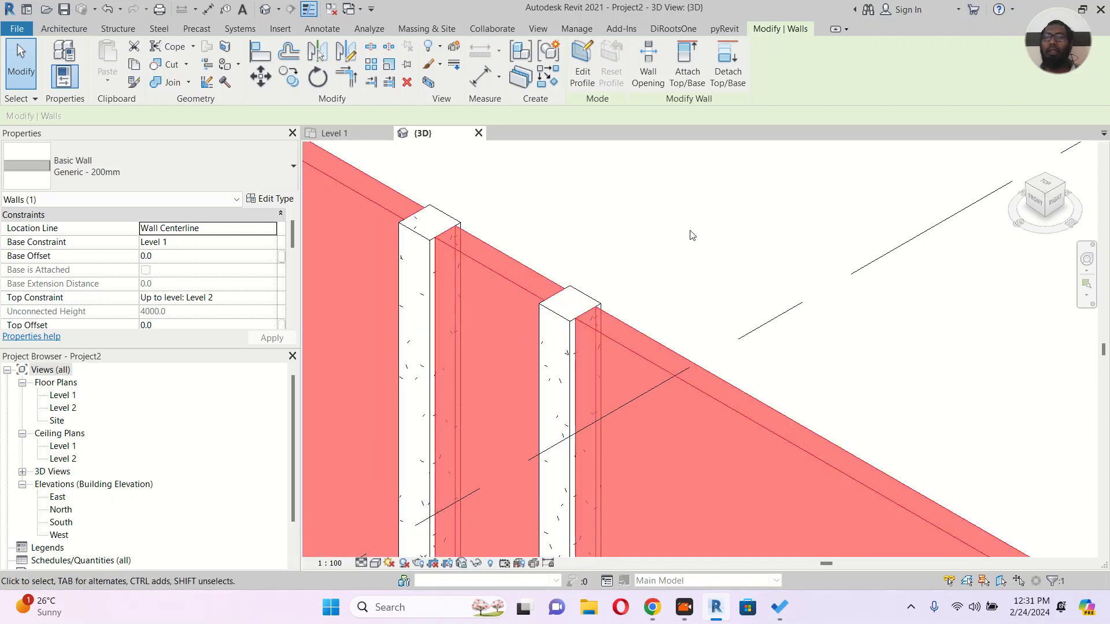
{"action": "key", "text": "Escape"}
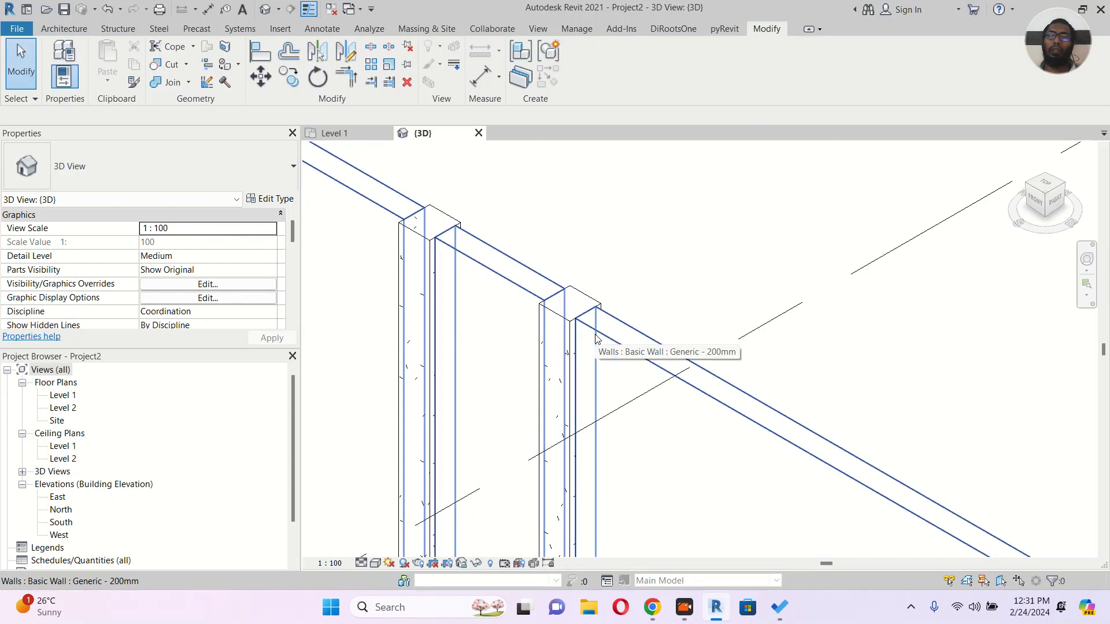
Step: In the Level 1 plan, place a 475 x 610 mm M_Rectangular Column as an architectural column on the wall, right of the structural columns
{"action": "left_click", "coordinate": [333, 133]}
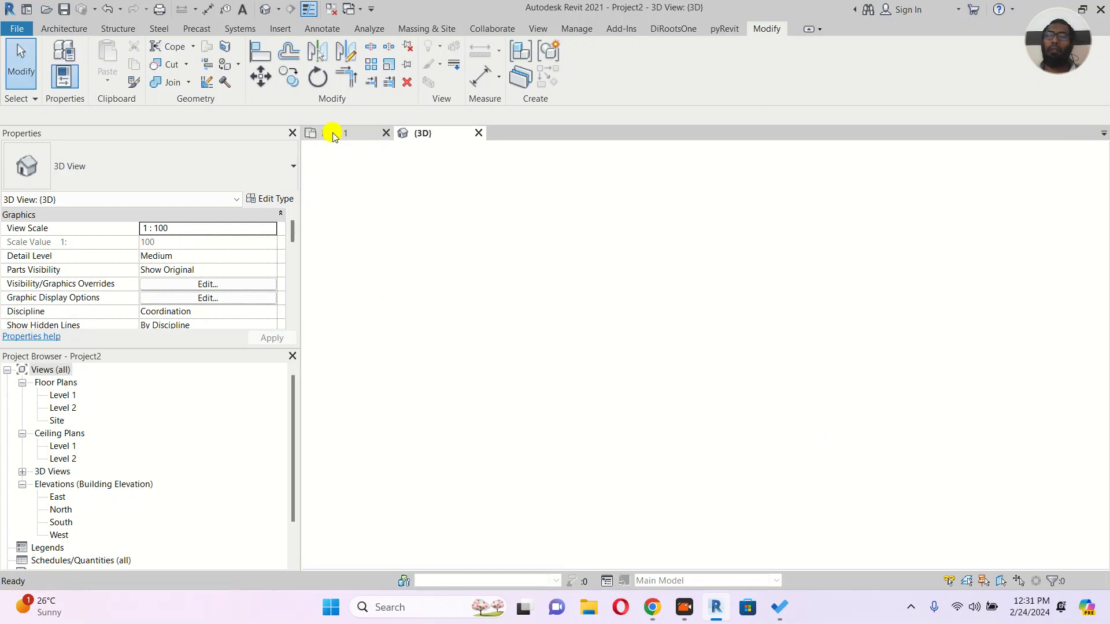
{"action": "middle_click_drag", "start_coordinate": [796, 354], "coordinate": [733, 342]}
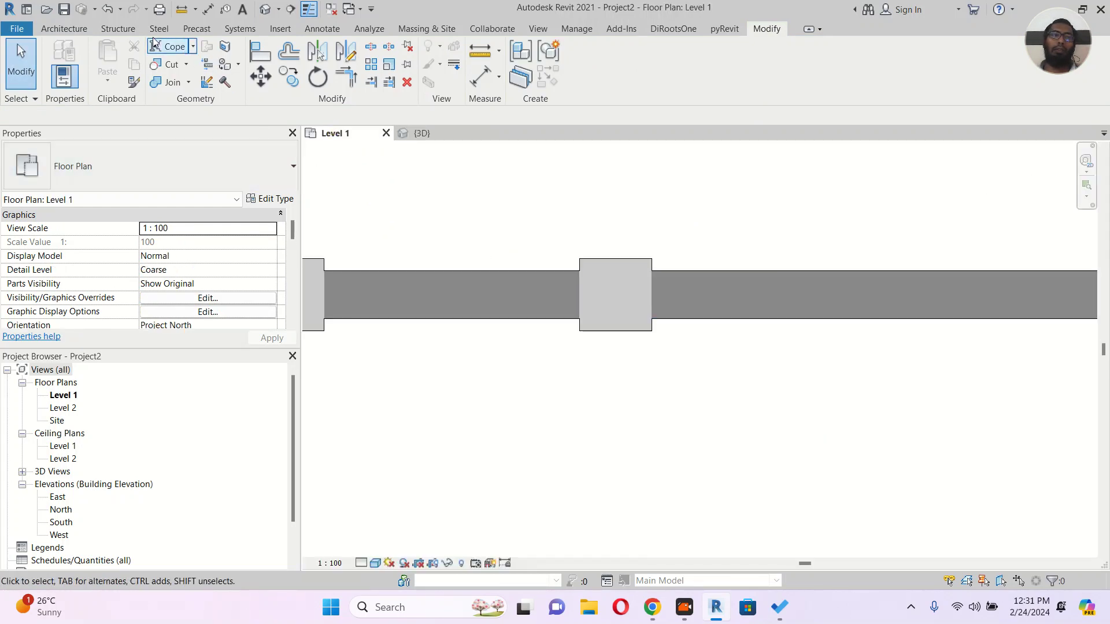
{"action": "left_click", "coordinate": [62, 29]}
{"action": "left_click", "coordinate": [223, 77]}
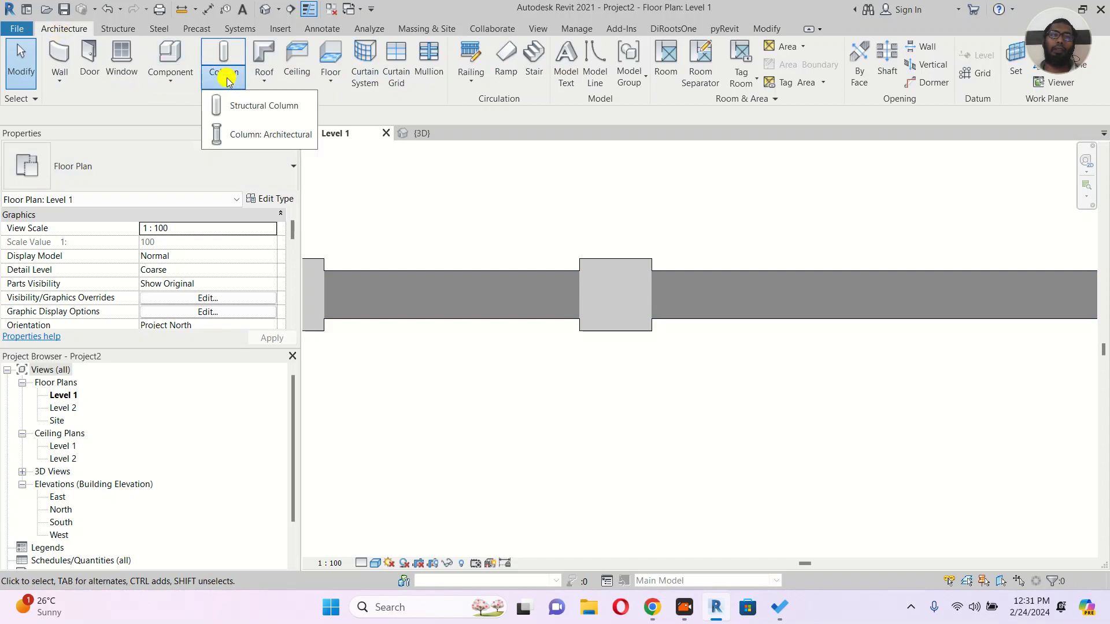
{"action": "left_click", "coordinate": [259, 136]}
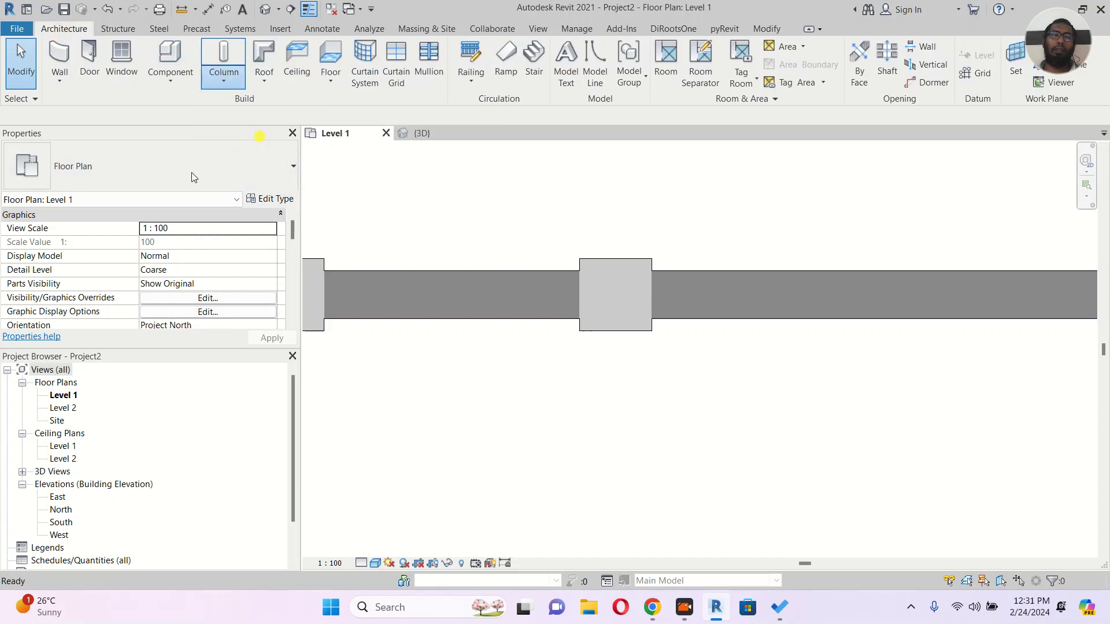
{"action": "left_click", "coordinate": [189, 174]}
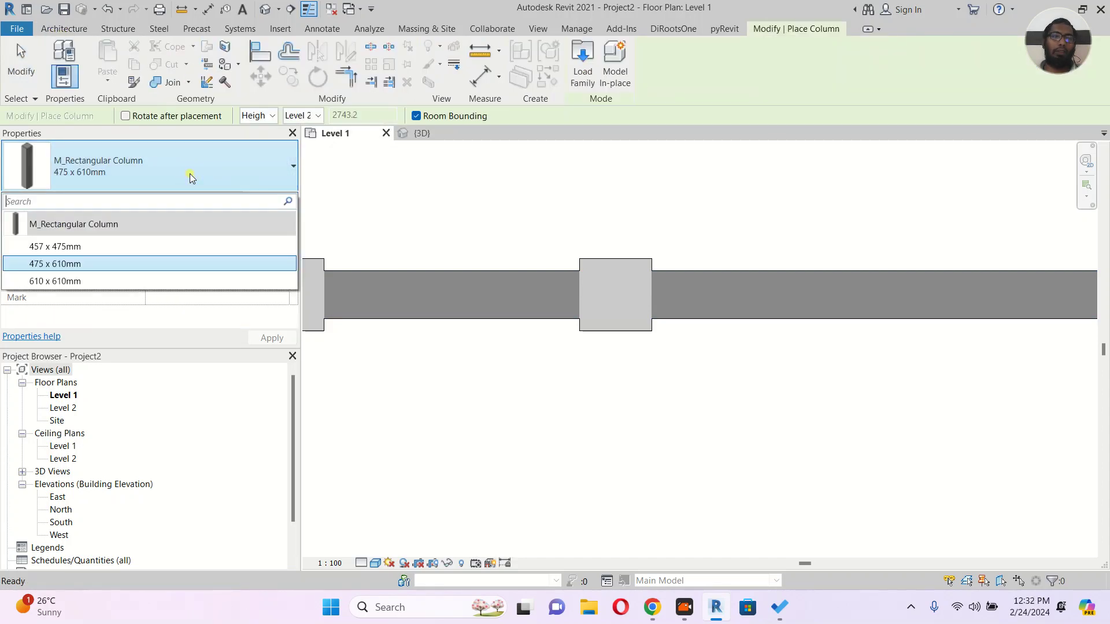
{"action": "left_click", "coordinate": [126, 270]}
{"action": "left_click", "coordinate": [919, 296]}
{"action": "middle_click_drag", "start_coordinate": [745, 364], "coordinate": [578, 359]}
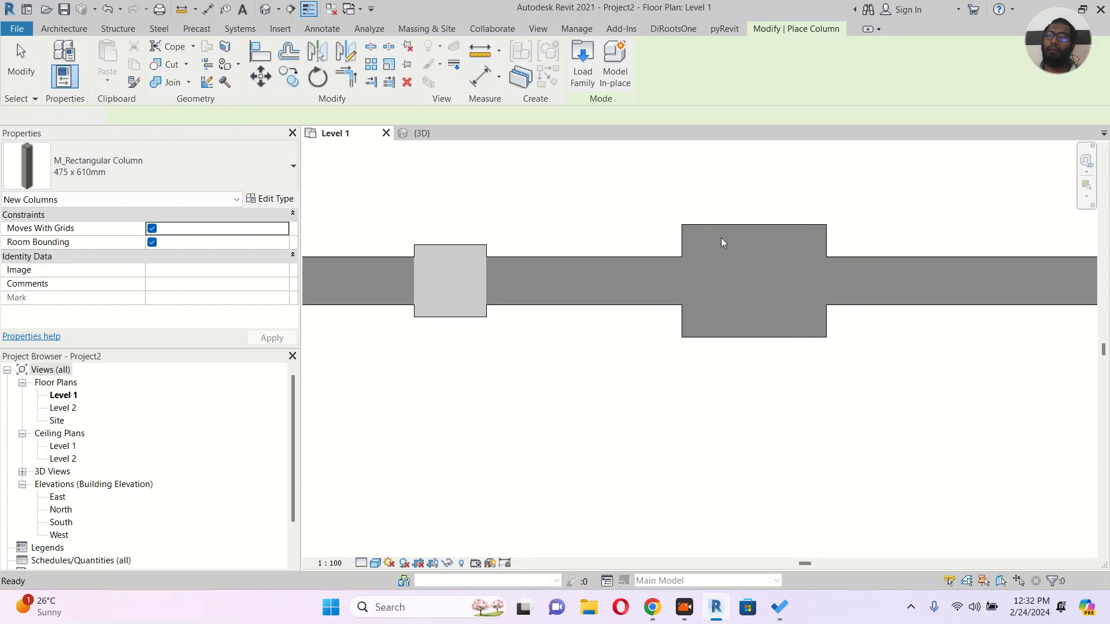
{"action": "key", "text": "Escape"}
{"action": "left_click", "coordinate": [734, 227]}
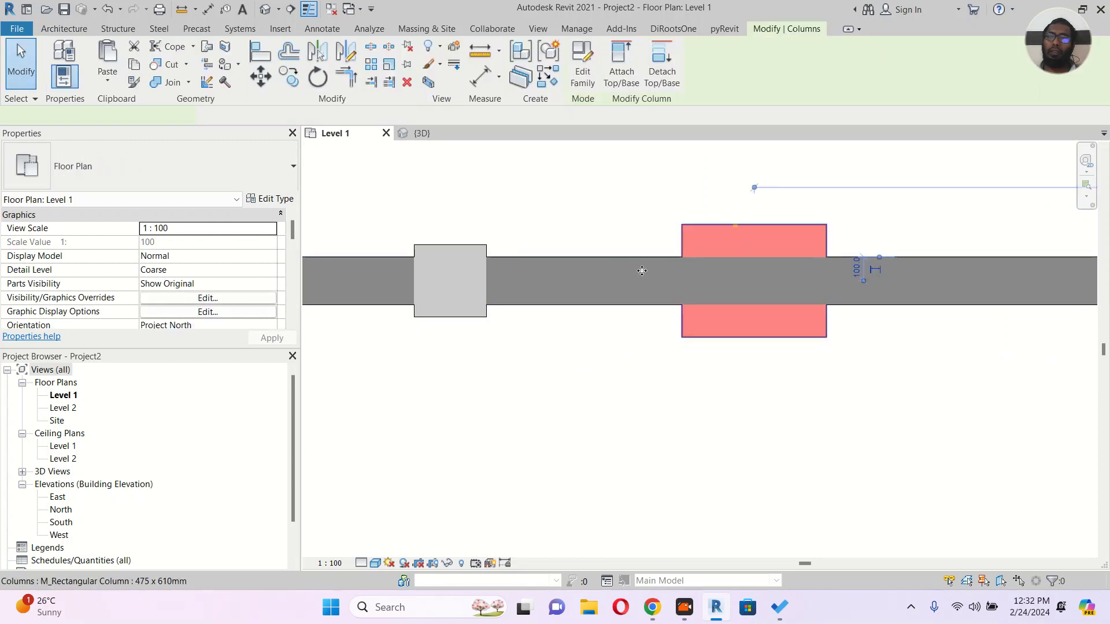
{"action": "key", "text": "Escape"}
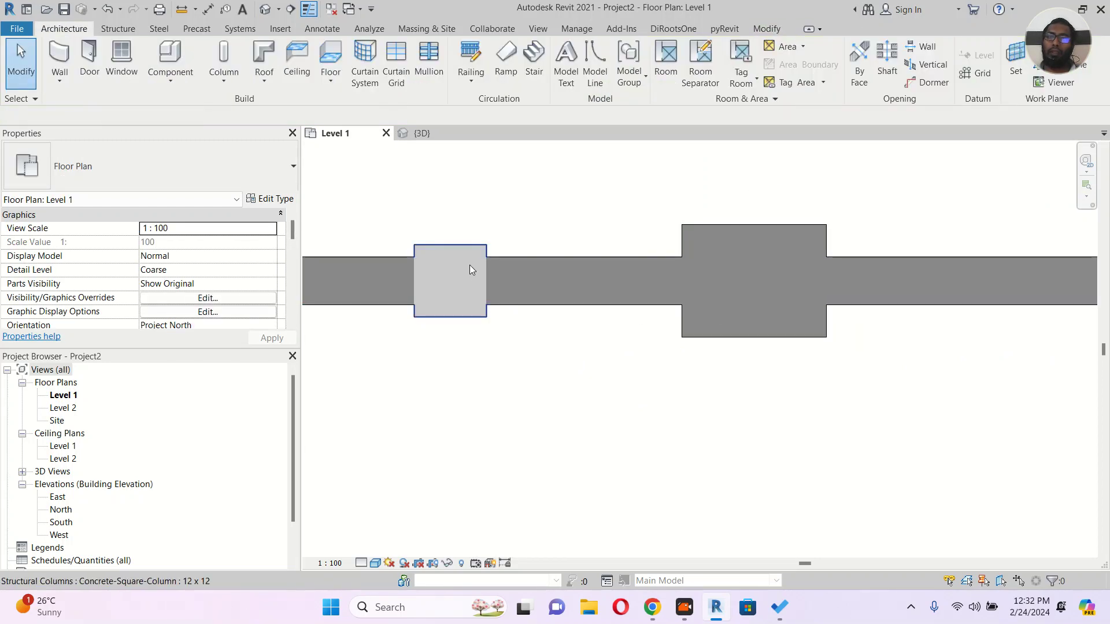
Step: Use Create Similar on the 12 x 12 concrete structural column to place another on the wall centerline, right of the architectural column
{"action": "left_click", "coordinate": [461, 246]}
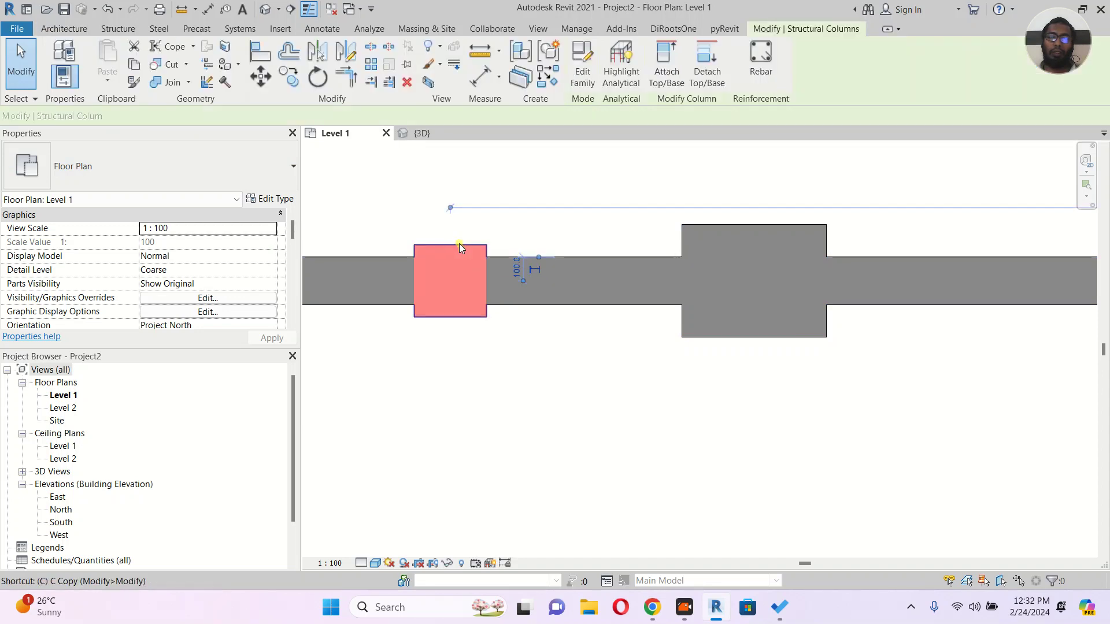
{"action": "key", "text": "c"}
{"action": "key", "text": "s"}
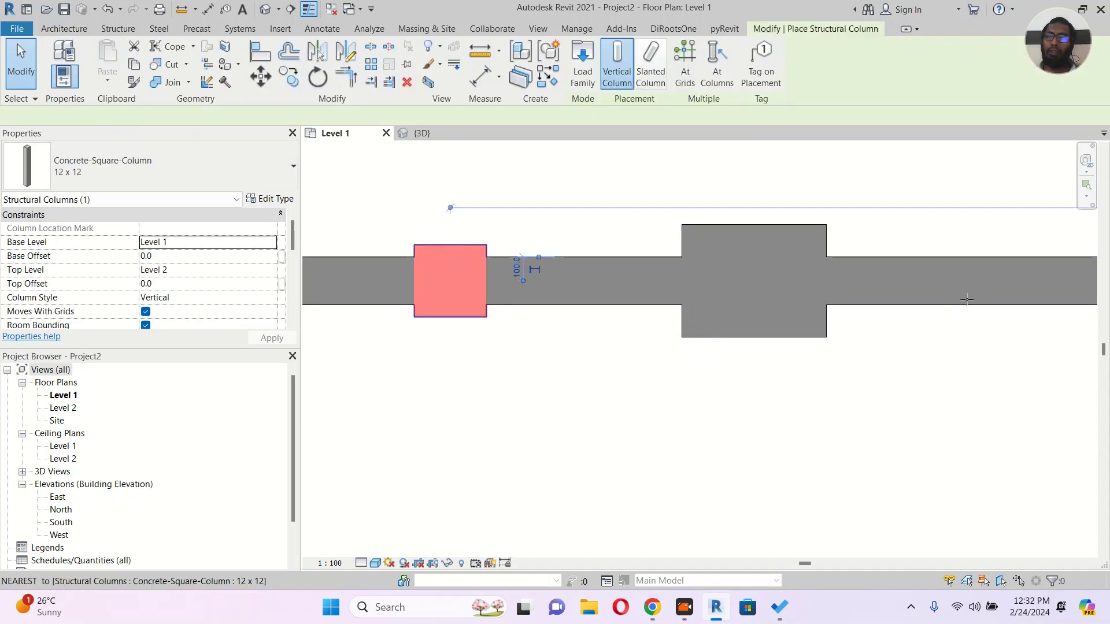
{"action": "left_click", "coordinate": [1003, 281]}
{"action": "middle_click_drag", "start_coordinate": [895, 370], "coordinate": [738, 370]}
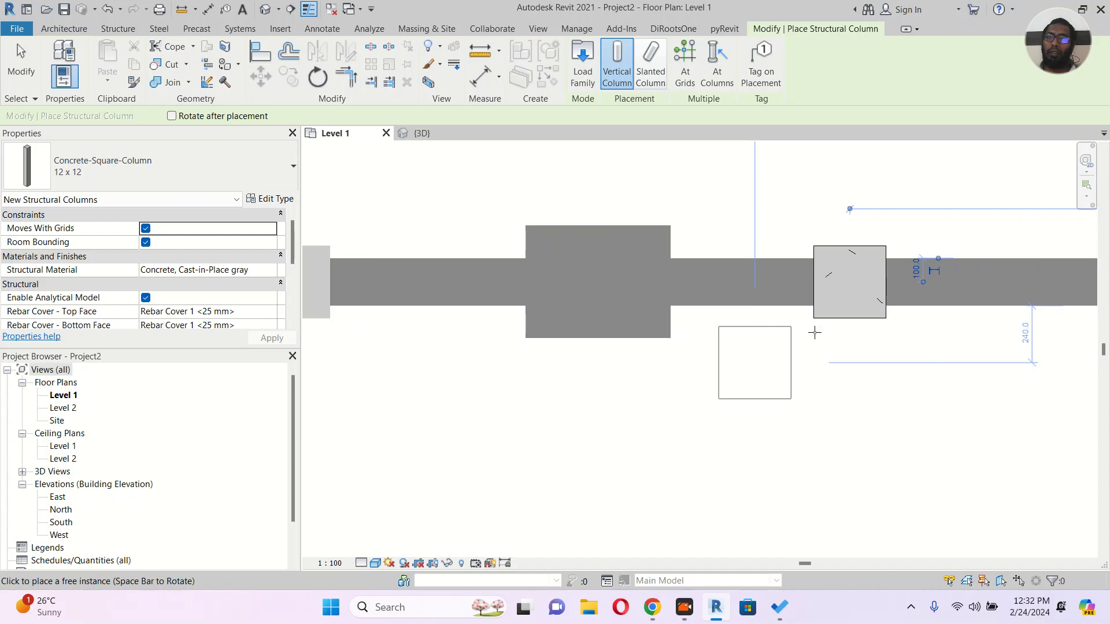
{"action": "key", "text": "Escape"}
{"action": "key", "text": "Escape"}
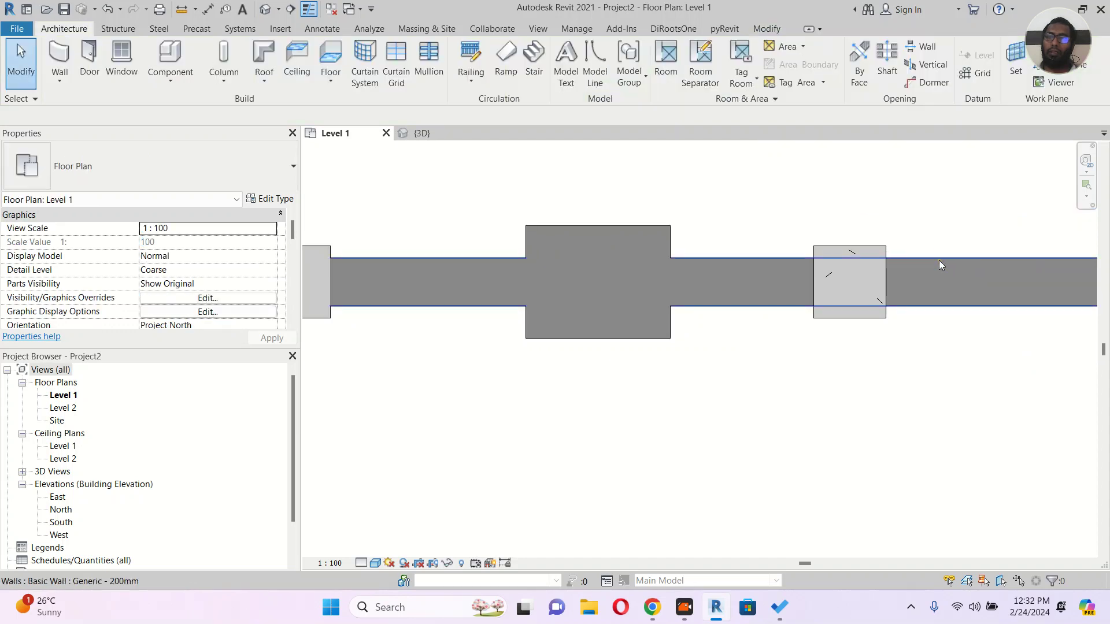
Step: Open the Level 1 plan's Visibility/Graphic Overrides and filter the model categories to Architecture only
{"action": "left_click", "coordinate": [607, 225]}
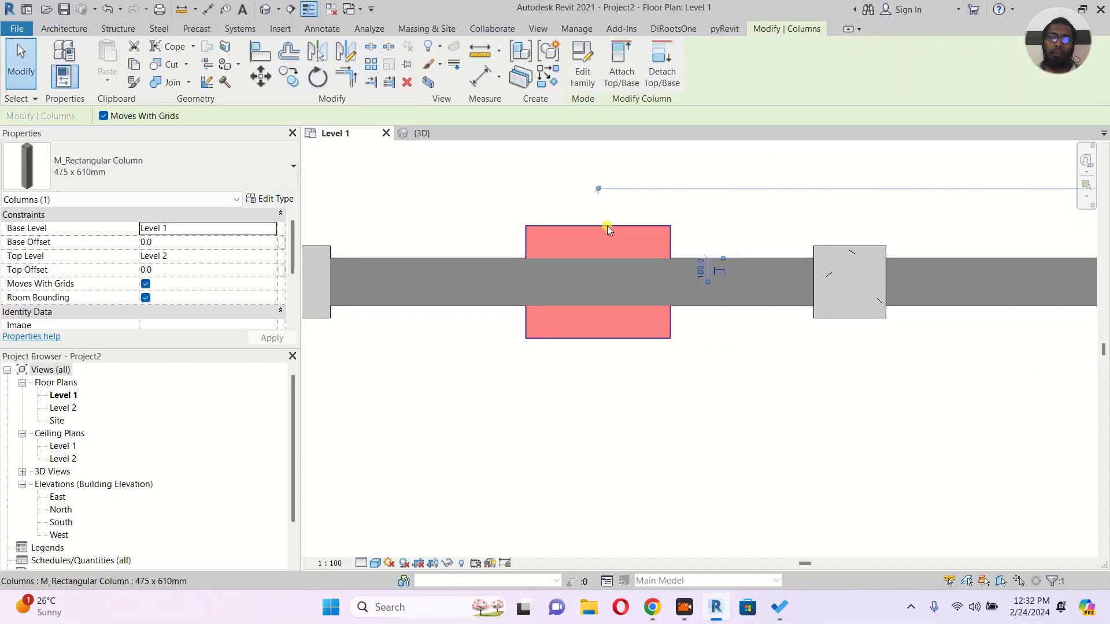
{"action": "key", "text": "Escape"}
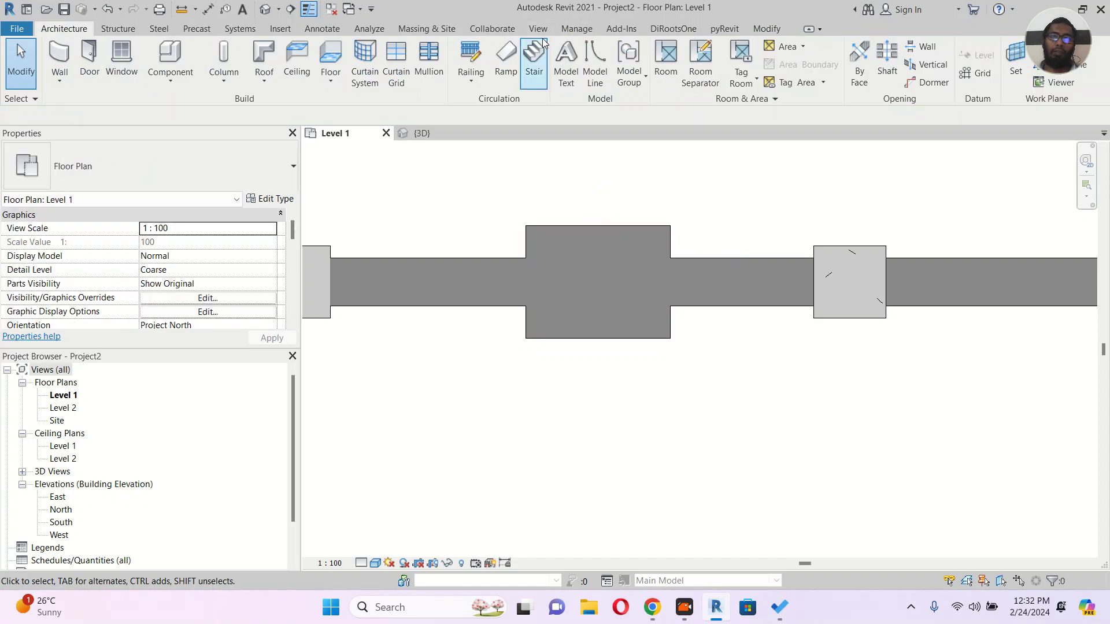
{"action": "left_click", "coordinate": [538, 29]}
{"action": "left_click", "coordinate": [132, 46]}
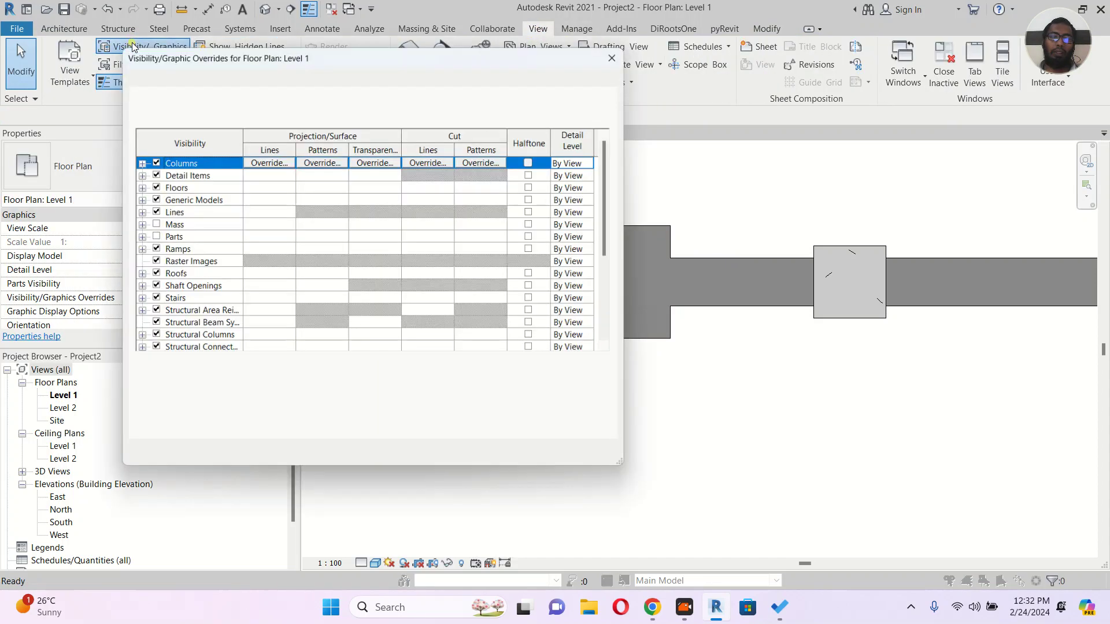
{"action": "left_click", "coordinate": [214, 112]}
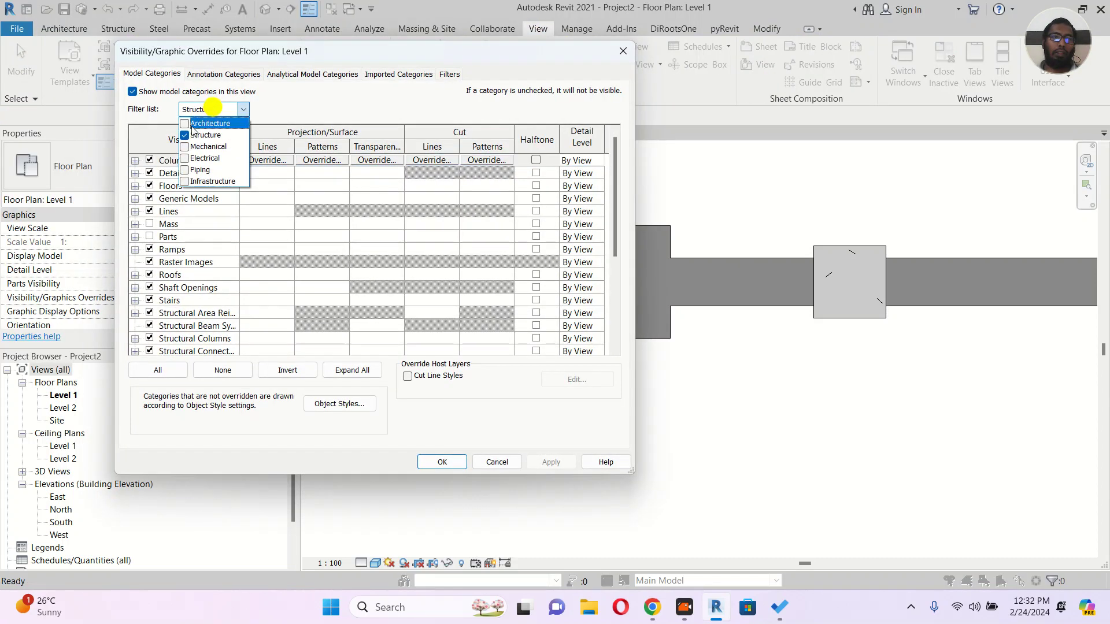
{"action": "left_click", "coordinate": [184, 135]}
{"action": "left_click", "coordinate": [184, 124]}
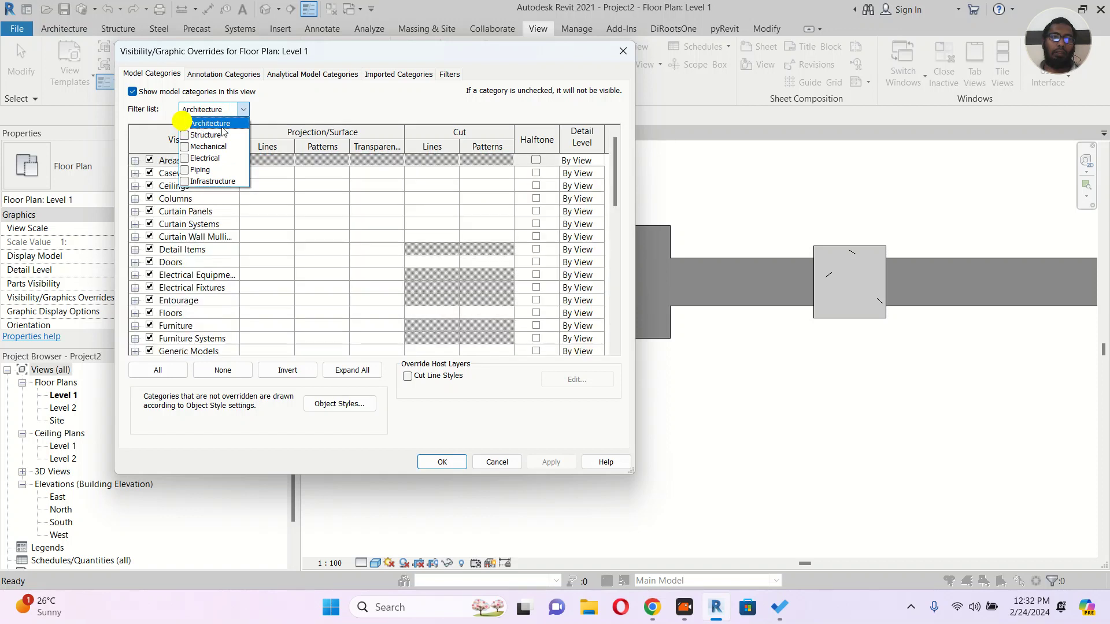
{"action": "left_click", "coordinate": [320, 102]}
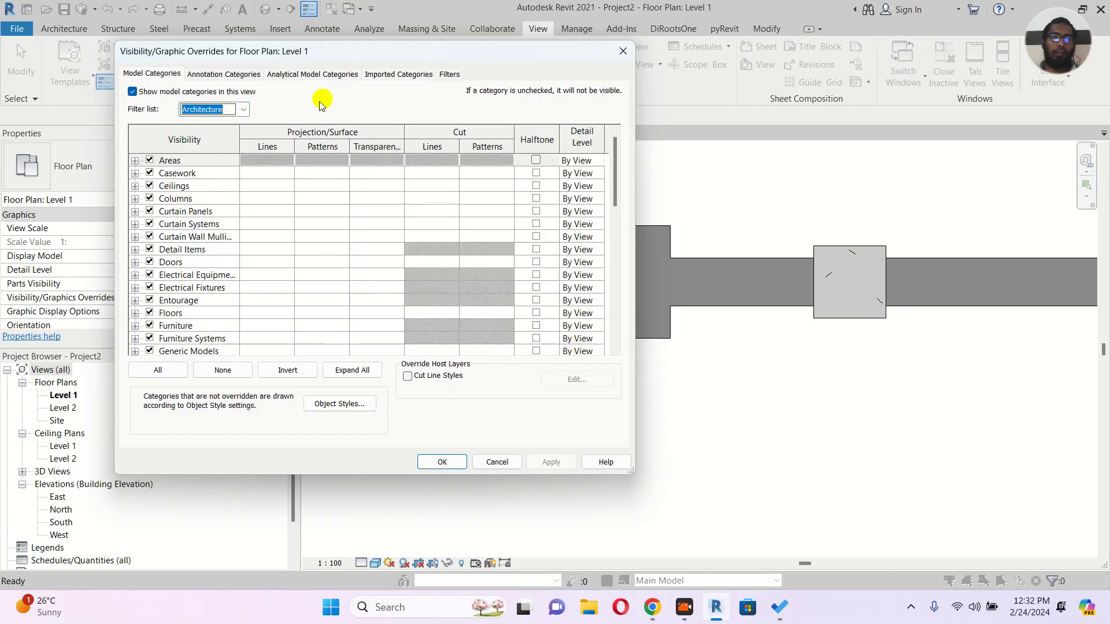
Step: Override the Columns category's cut pattern foreground with a solid fill in black
{"action": "left_click", "coordinate": [191, 199]}
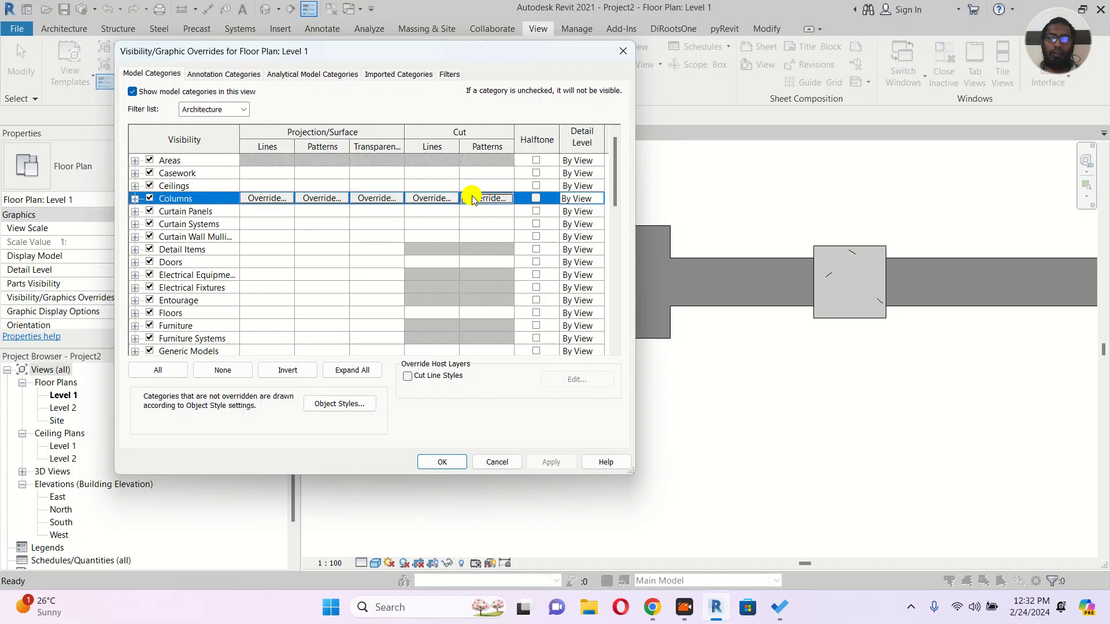
{"action": "left_click", "coordinate": [473, 198]}
{"action": "left_click", "coordinate": [441, 217]}
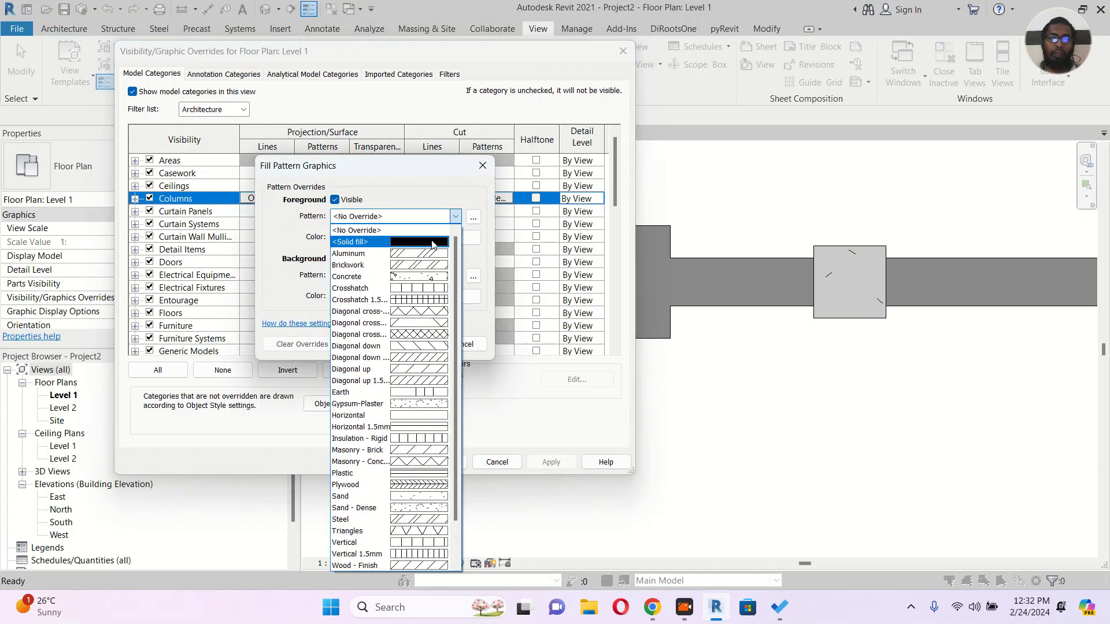
{"action": "left_click", "coordinate": [438, 240]}
{"action": "left_click", "coordinate": [439, 239]}
{"action": "left_click", "coordinate": [233, 240]}
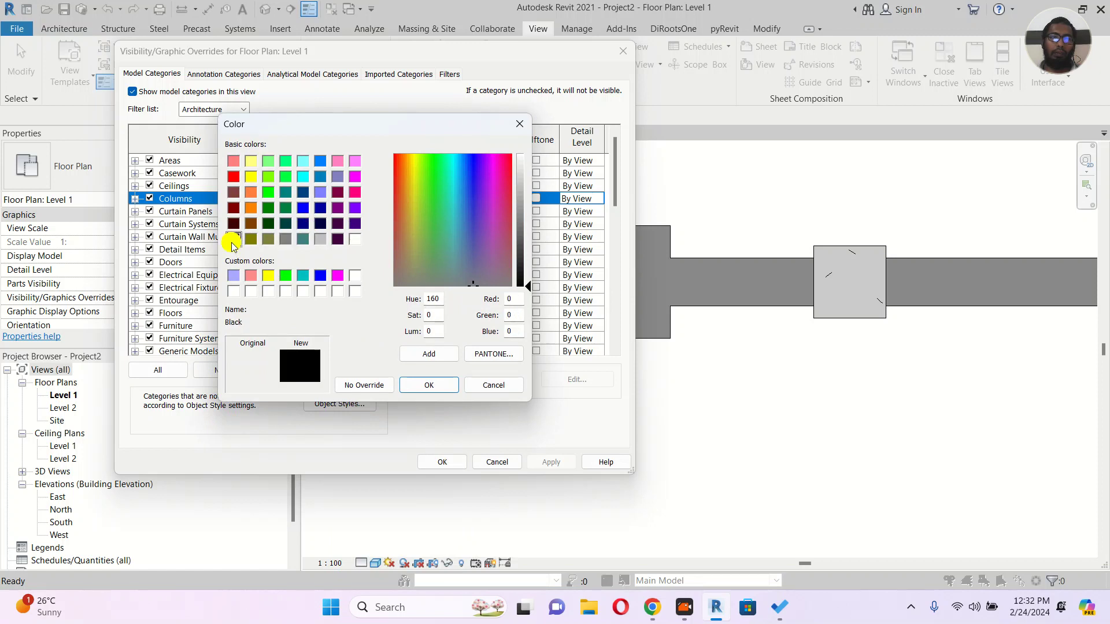
{"action": "left_click", "coordinate": [415, 386]}
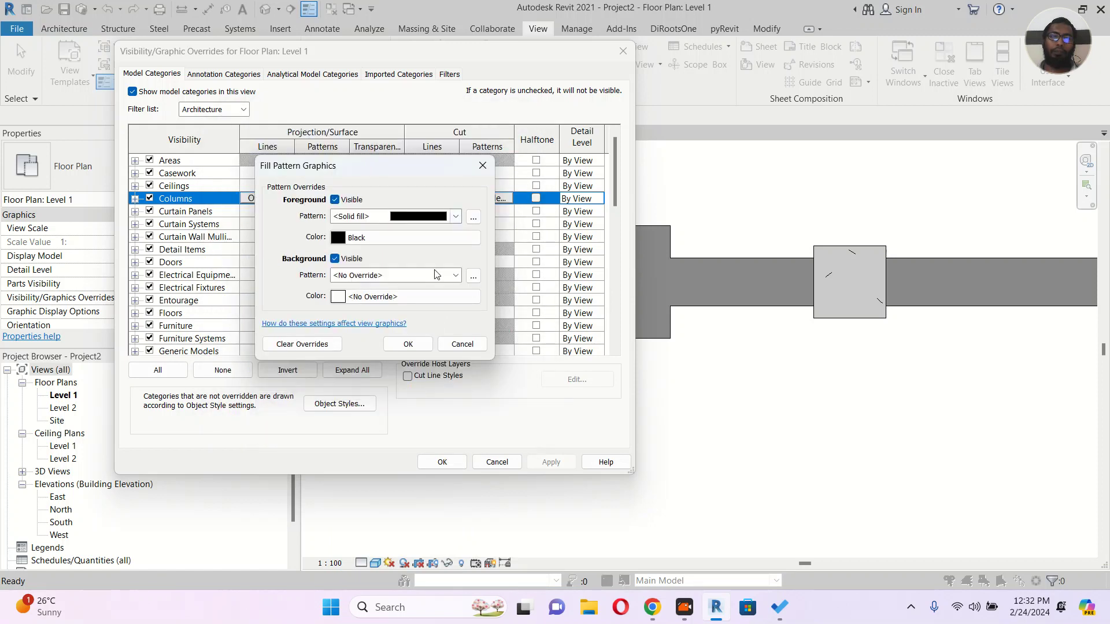
Step: Set the Columns cut pattern background to a black solid fill and apply the overrides to the plan
{"action": "left_click", "coordinate": [438, 272]}
{"action": "left_click", "coordinate": [436, 31]}
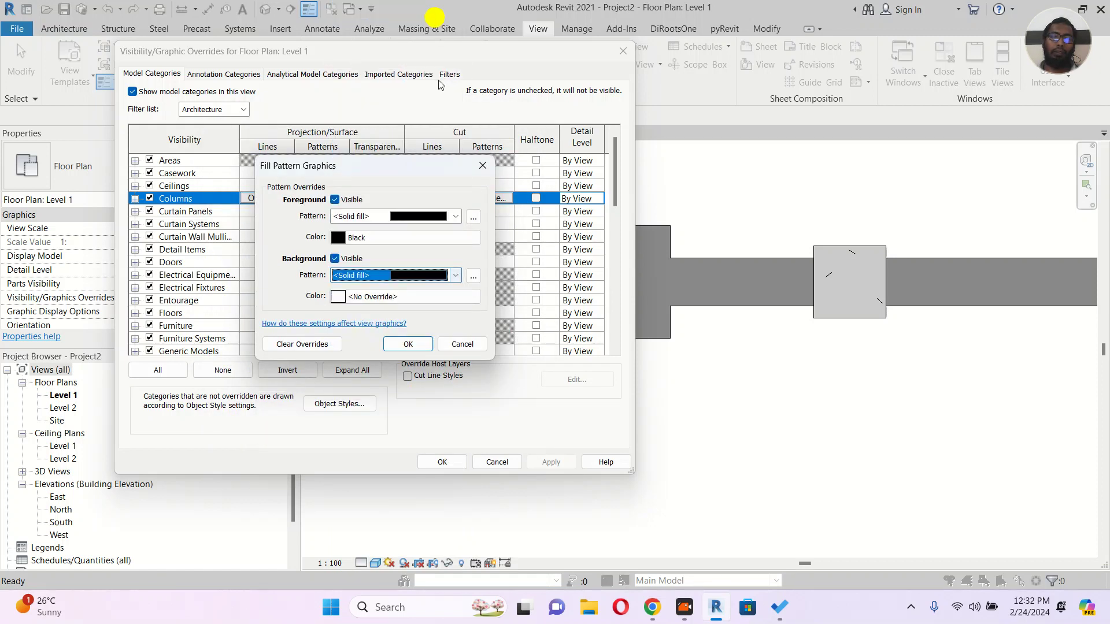
{"action": "left_click", "coordinate": [412, 295]}
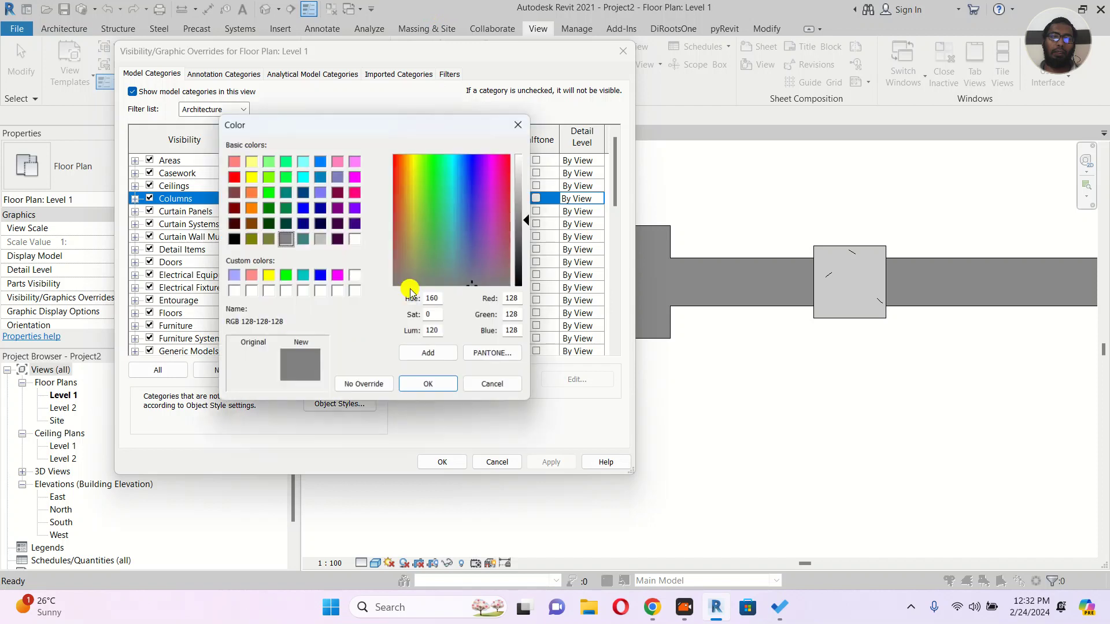
{"action": "left_click", "coordinate": [234, 240]}
{"action": "left_click", "coordinate": [429, 385]}
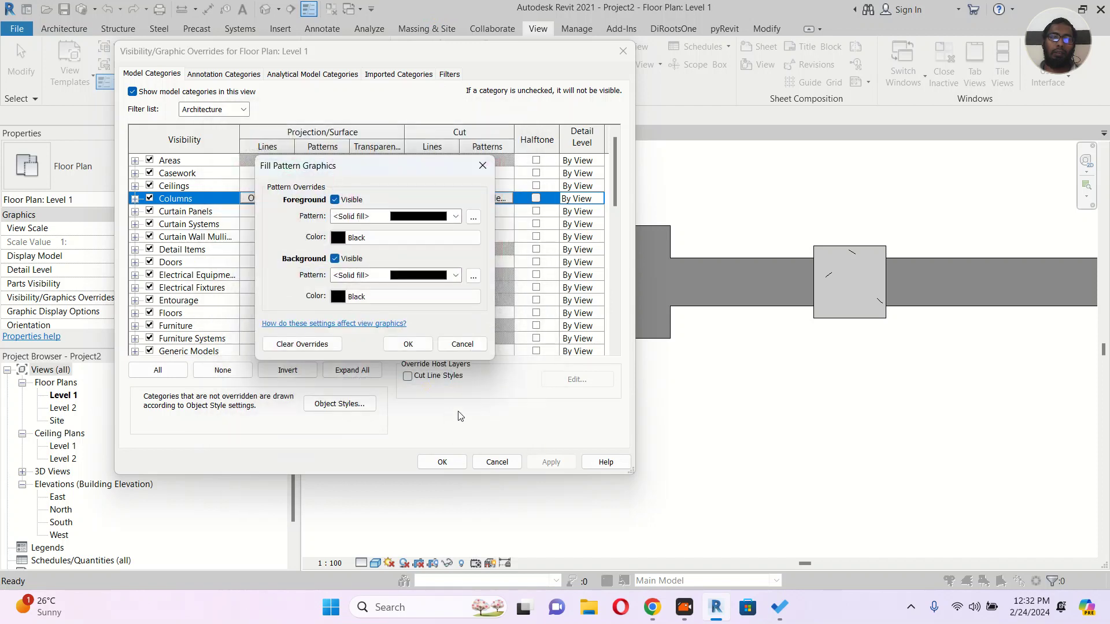
{"action": "left_click", "coordinate": [409, 344]}
{"action": "left_click", "coordinate": [443, 463]}
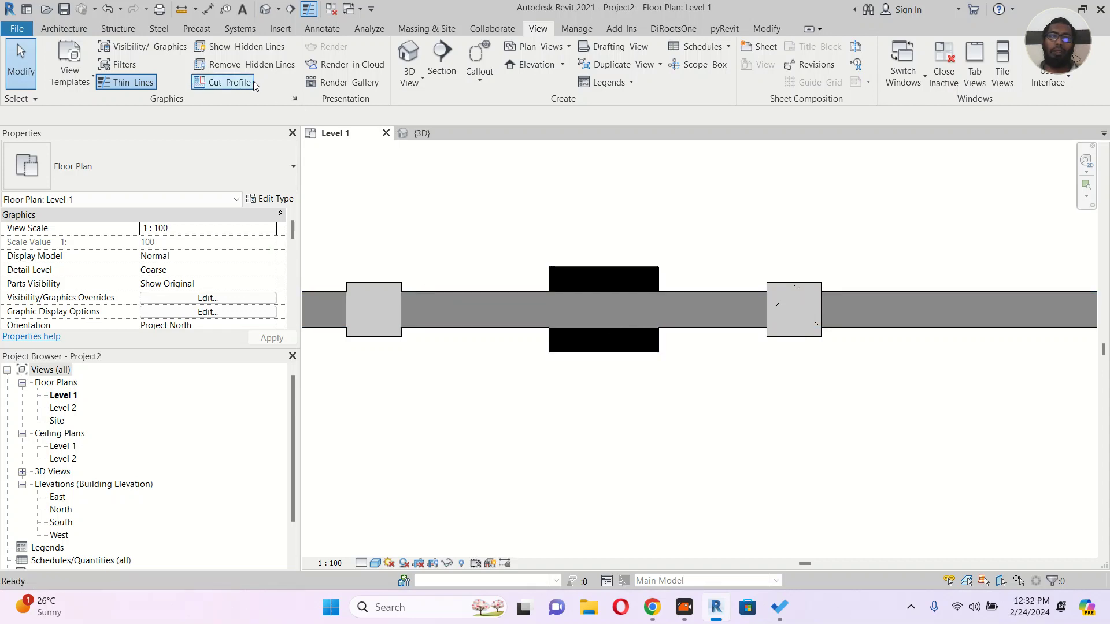
Step: Try to join the geometry of the wall and the rectangular architectural column in the plan
{"action": "left_click", "coordinate": [763, 30]}
{"action": "left_click", "coordinate": [166, 84]}
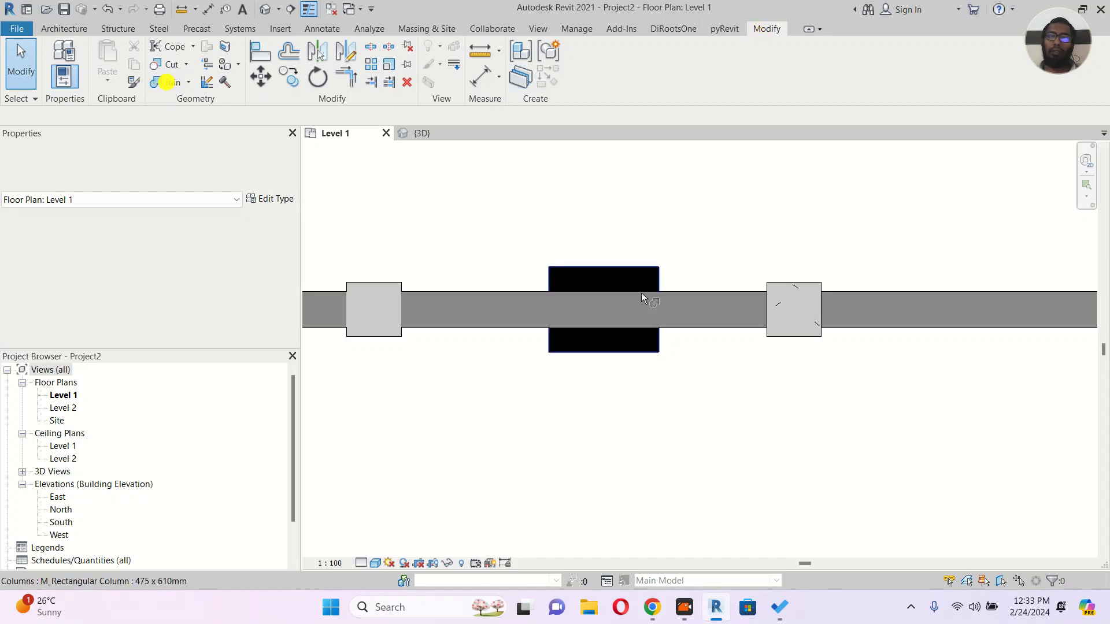
{"action": "left_click", "coordinate": [717, 293]}
{"action": "left_click", "coordinate": [636, 269]}
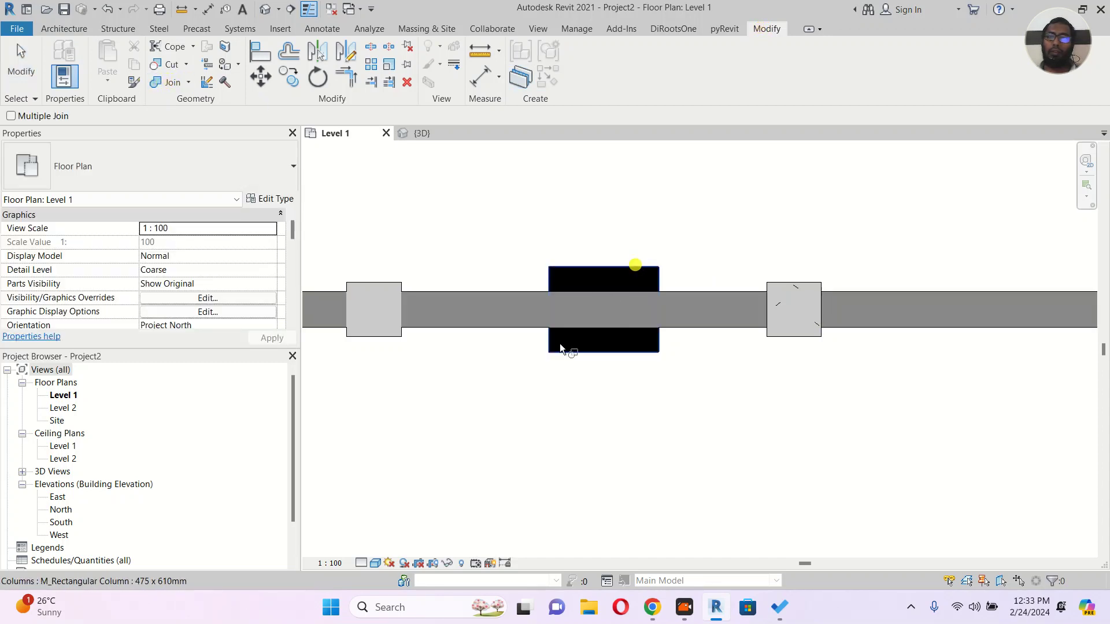
{"action": "key", "text": "Escape"}
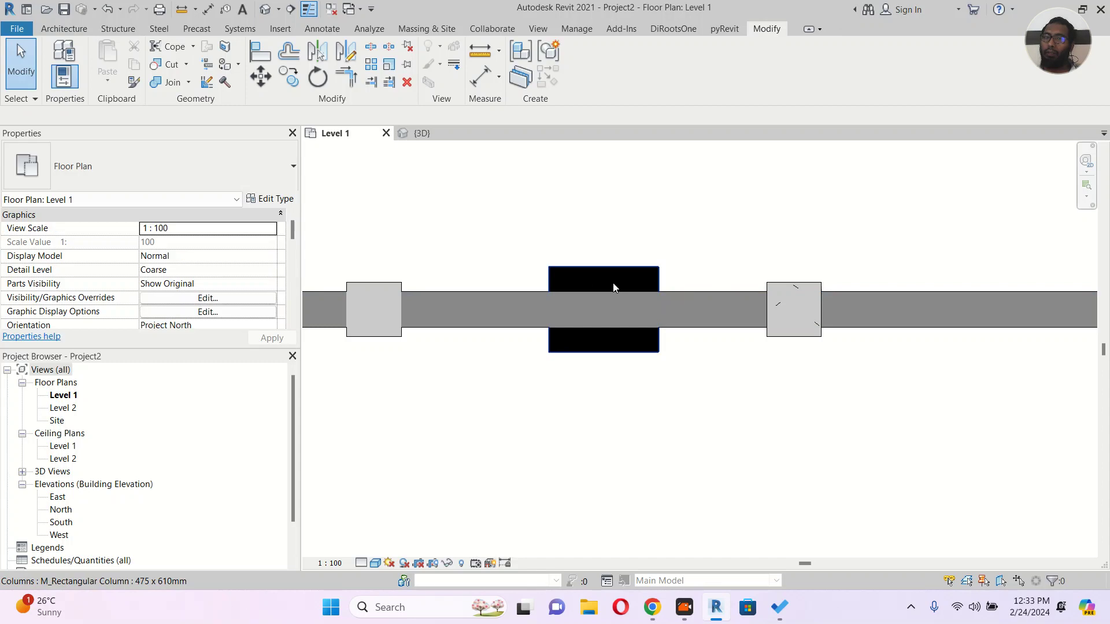
{"action": "left_click", "coordinate": [623, 269]}
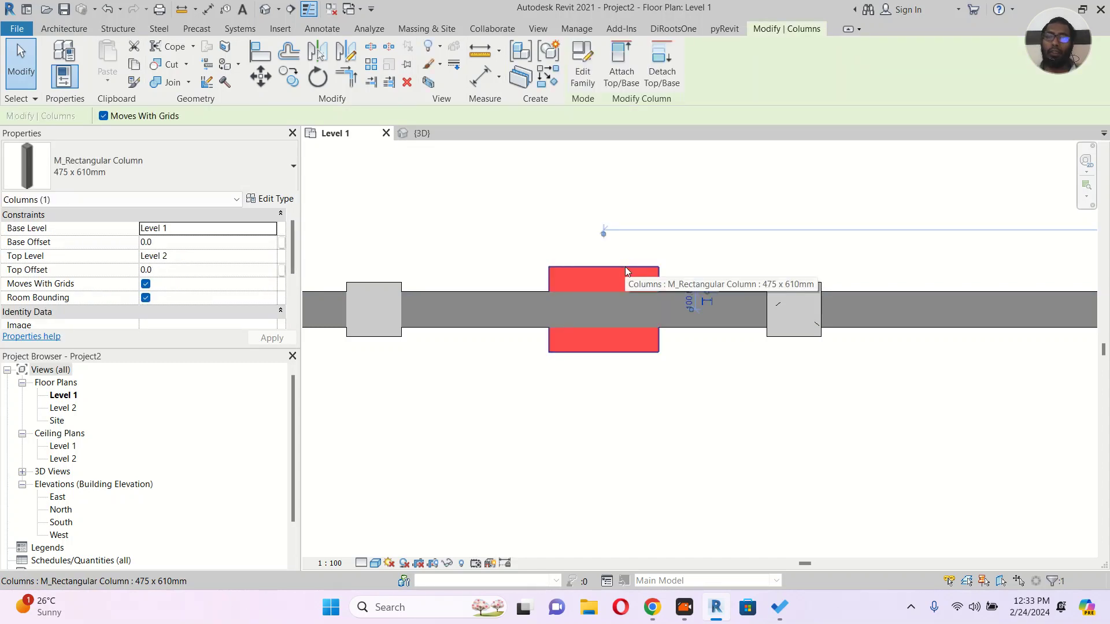
{"action": "key", "text": "Escape"}
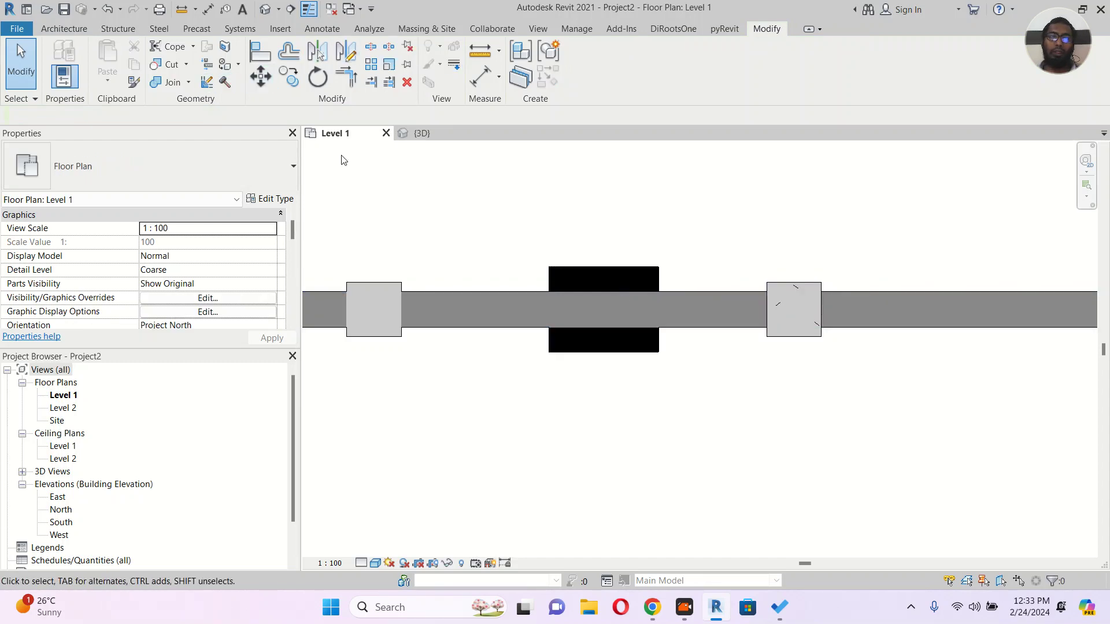
Step: Reopen the Level 1 plan's Visibility/Graphic Overrides and filter the model categories to Structure only
{"action": "left_click", "coordinate": [814, 295]}
{"action": "key", "text": "Escape"}
{"action": "key", "text": "v"}
{"action": "key", "text": "g"}
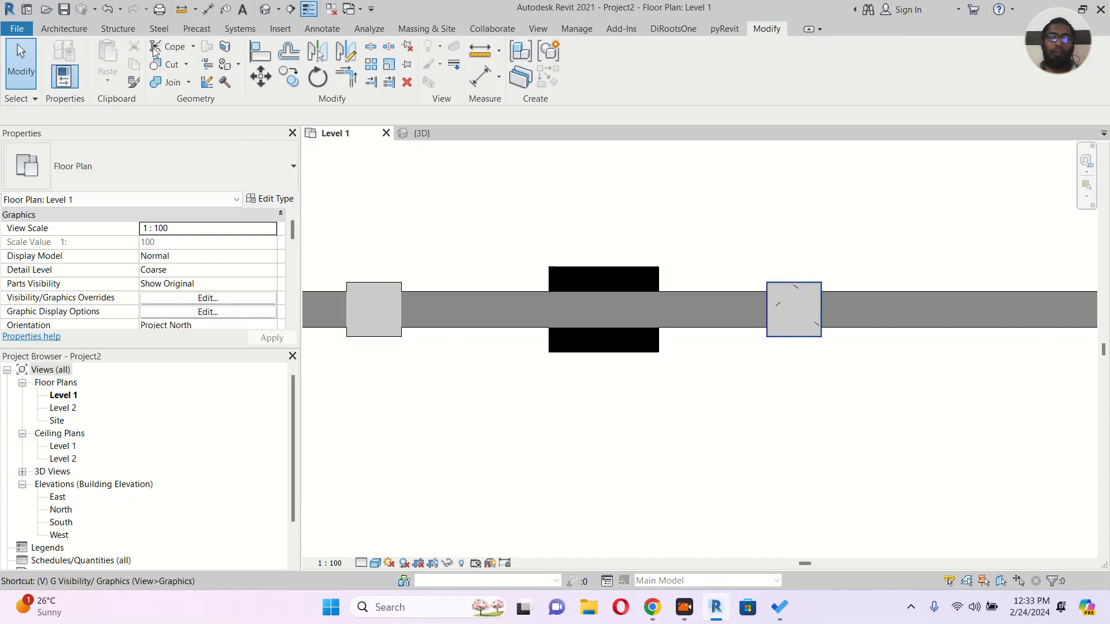
{"action": "left_click", "coordinate": [224, 113]}
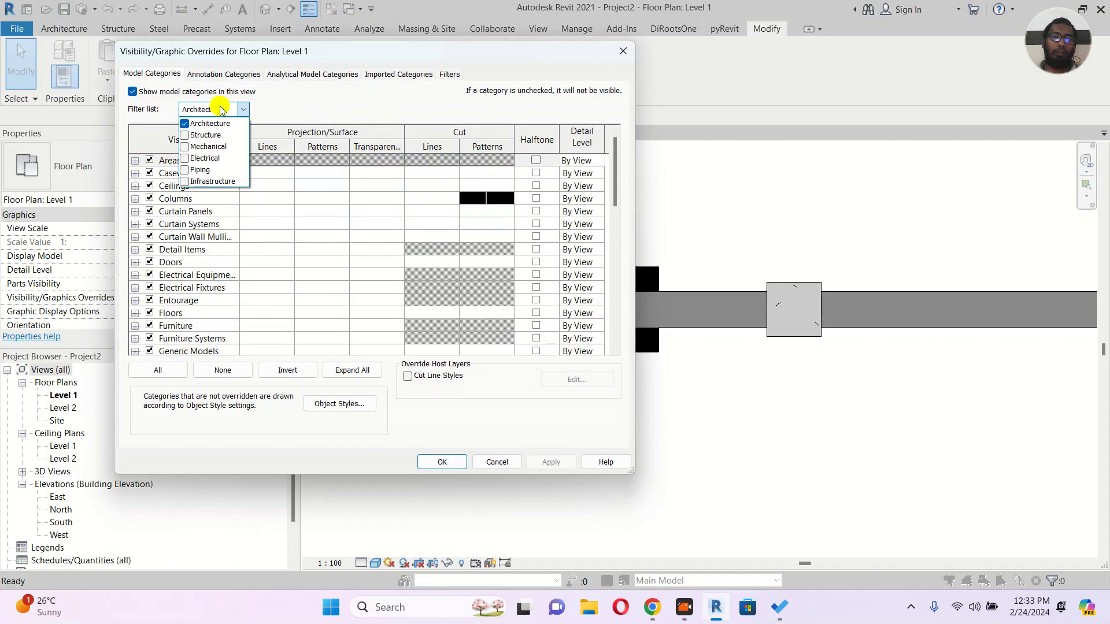
{"action": "left_click", "coordinate": [184, 124]}
{"action": "left_click", "coordinate": [185, 135]}
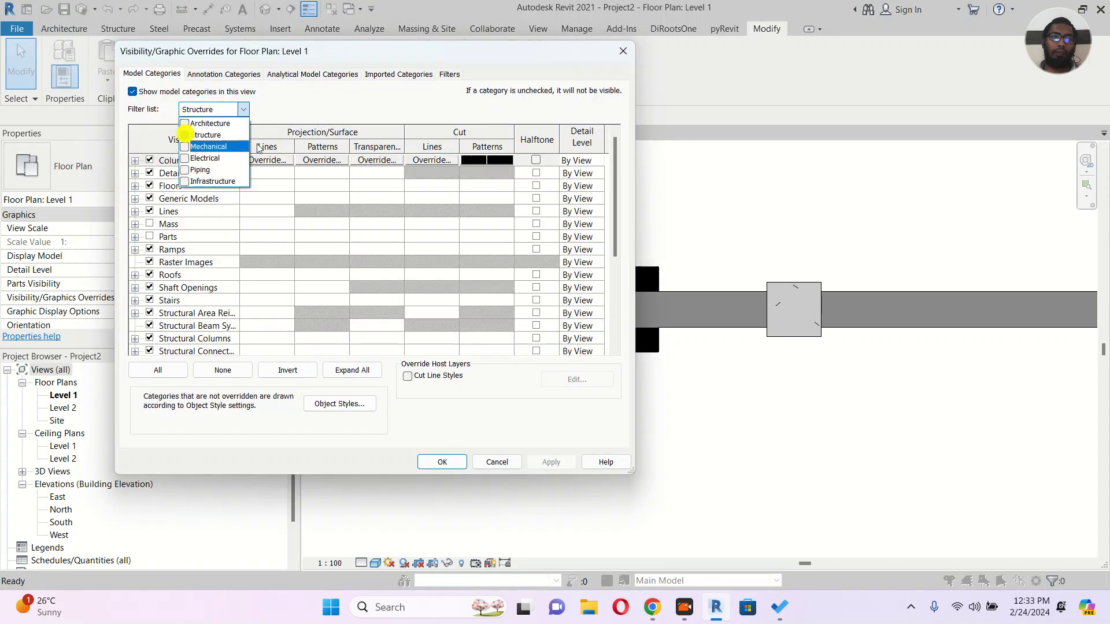
{"action": "left_click", "coordinate": [420, 99]}
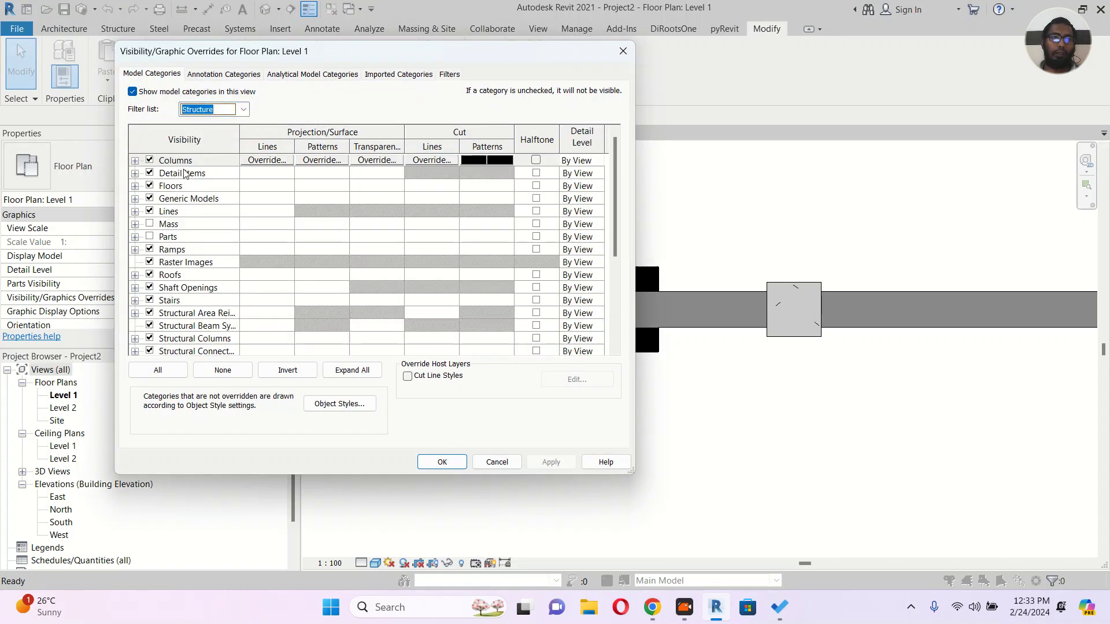
Step: Override the Structural Columns category's cut pattern foreground with a solid fill in black
{"action": "left_click", "coordinate": [220, 162]}
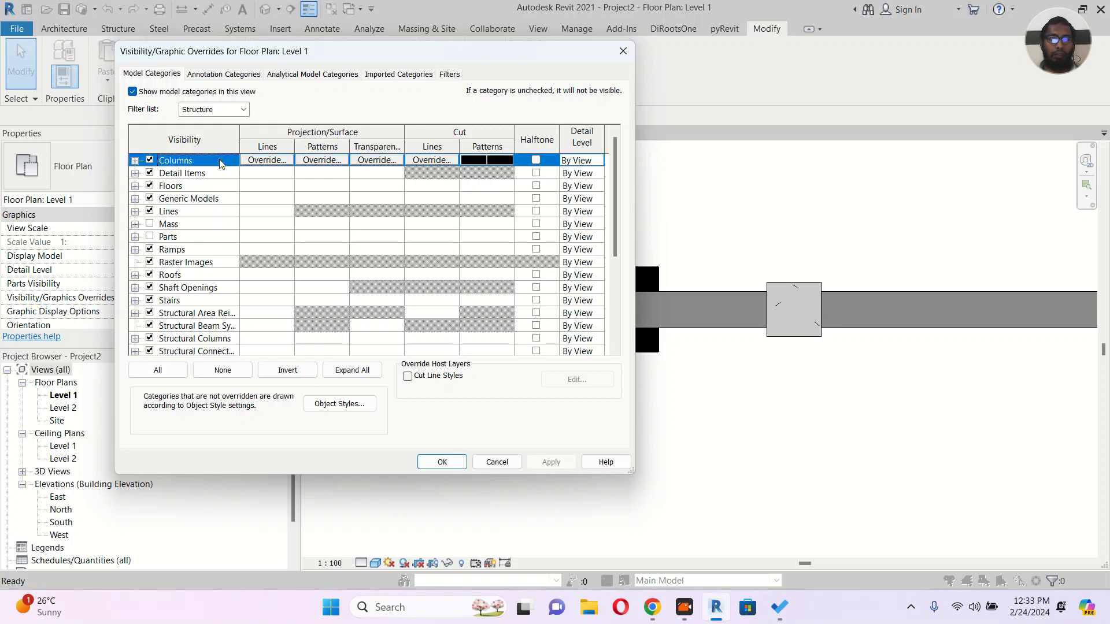
{"action": "left_click", "coordinate": [226, 341]}
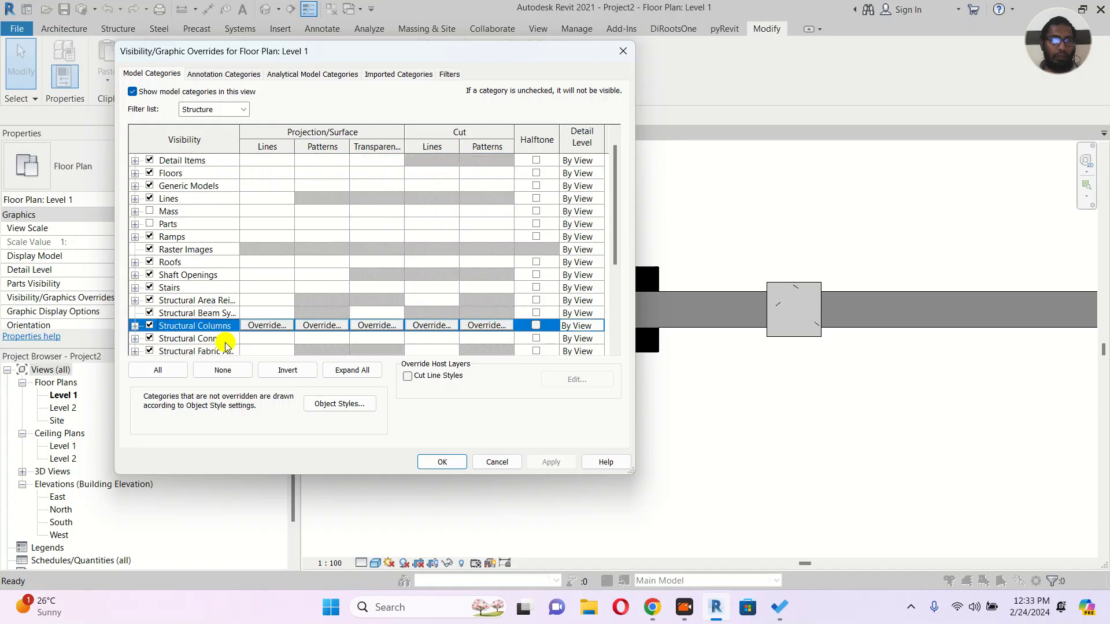
{"action": "left_click", "coordinate": [497, 325]}
{"action": "left_click", "coordinate": [363, 217]}
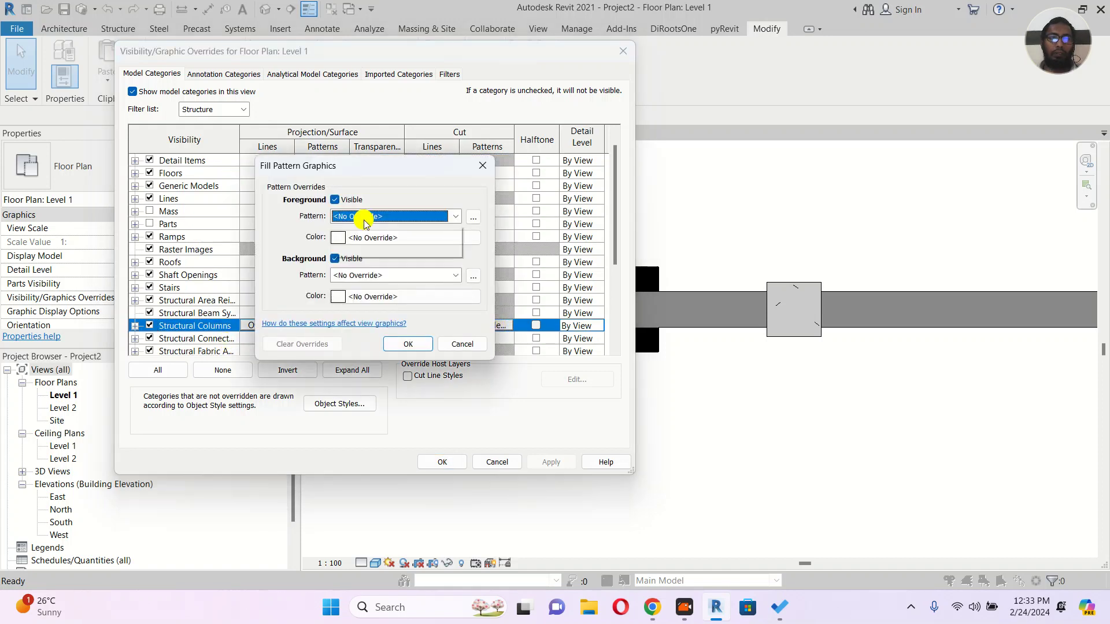
{"action": "left_click", "coordinate": [398, 242]}
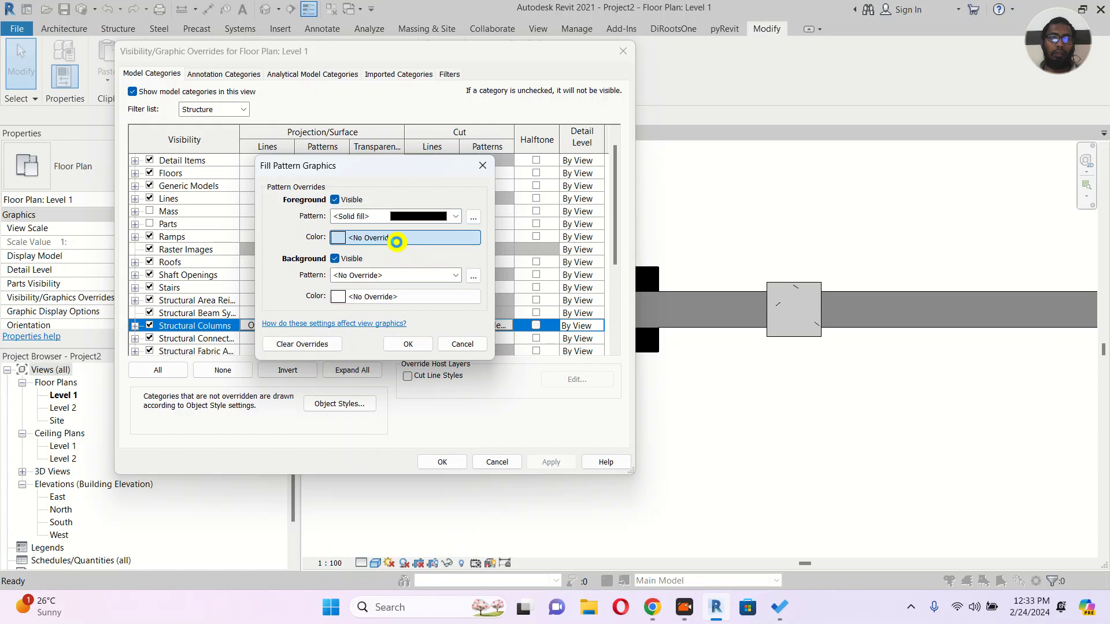
{"action": "left_click", "coordinate": [397, 240]}
{"action": "left_click", "coordinate": [234, 239]}
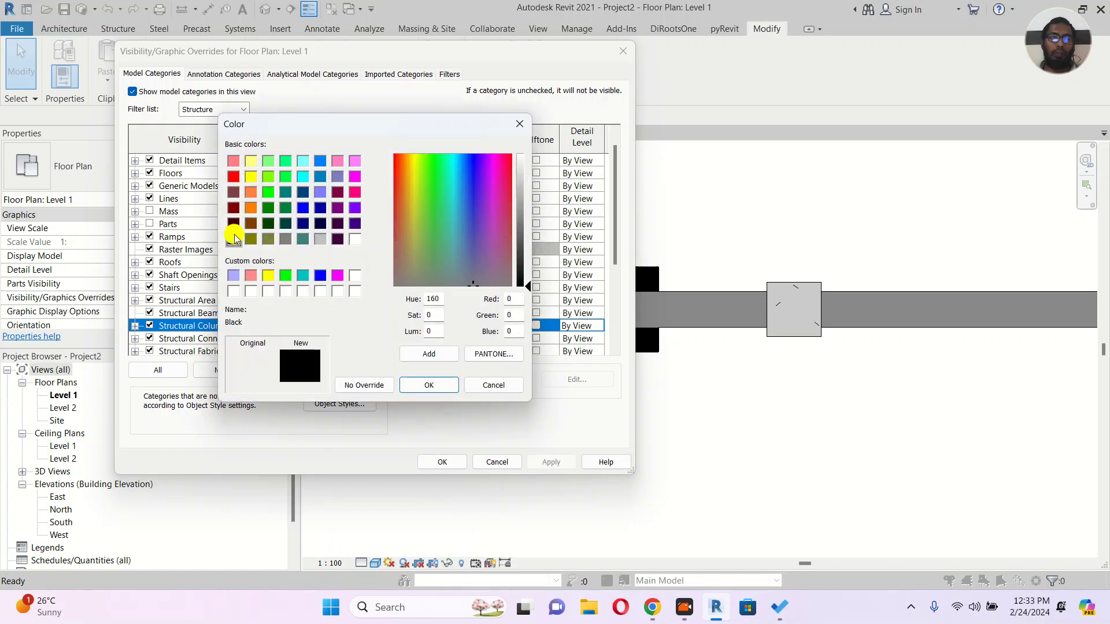
{"action": "left_click", "coordinate": [407, 384]}
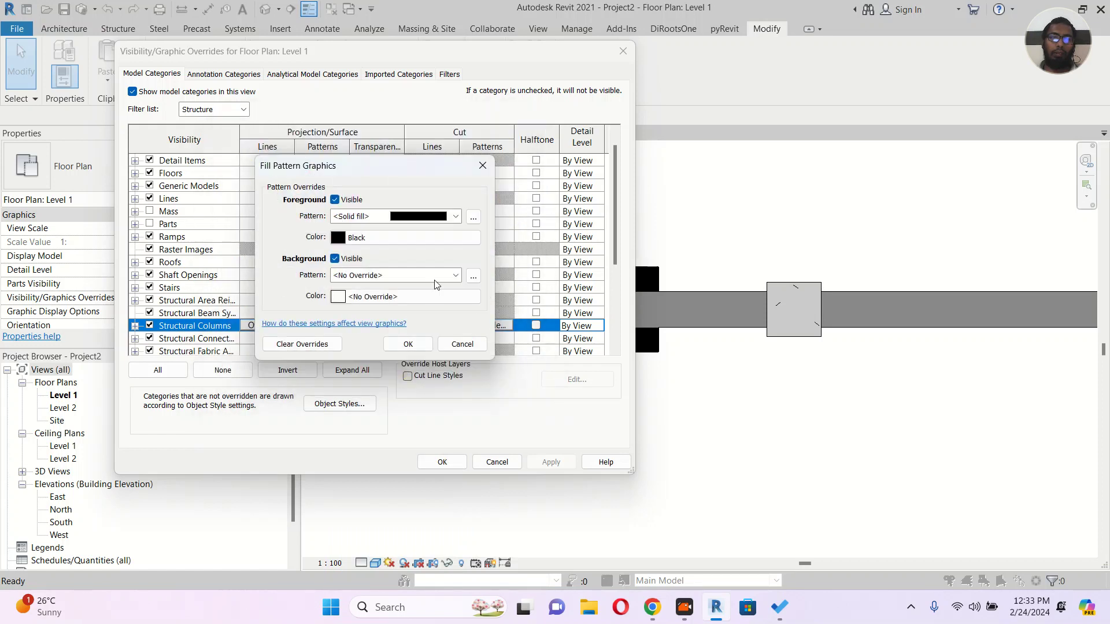
Step: Set the Structural Columns cut pattern background to a black solid fill and apply the overrides to the plan
{"action": "left_click", "coordinate": [434, 277]}
{"action": "left_click", "coordinate": [409, 11]}
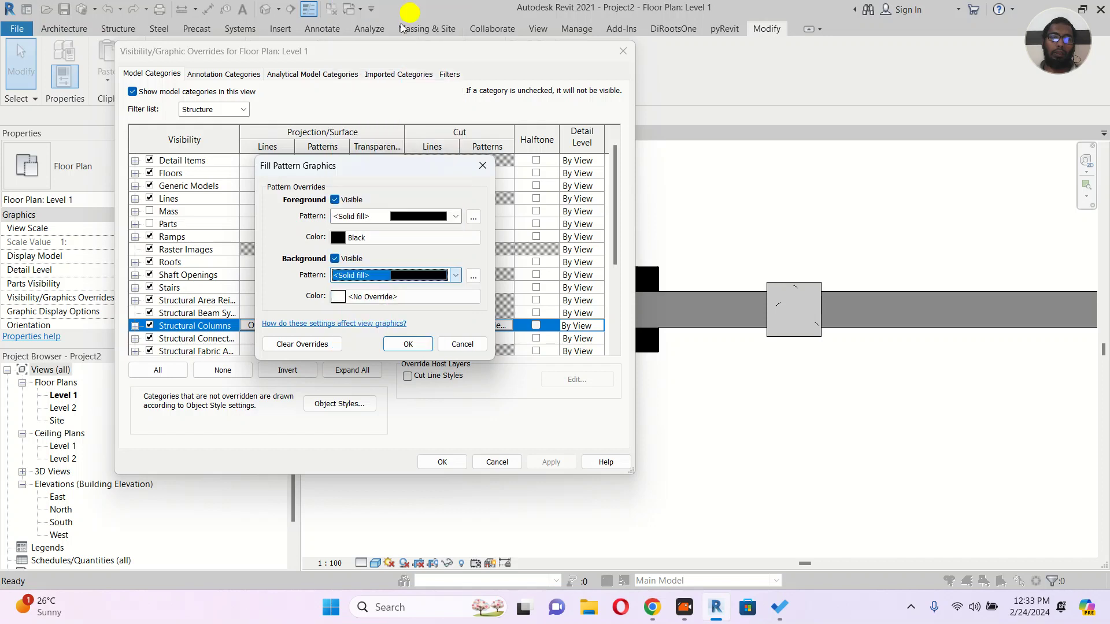
{"action": "left_click", "coordinate": [359, 296]}
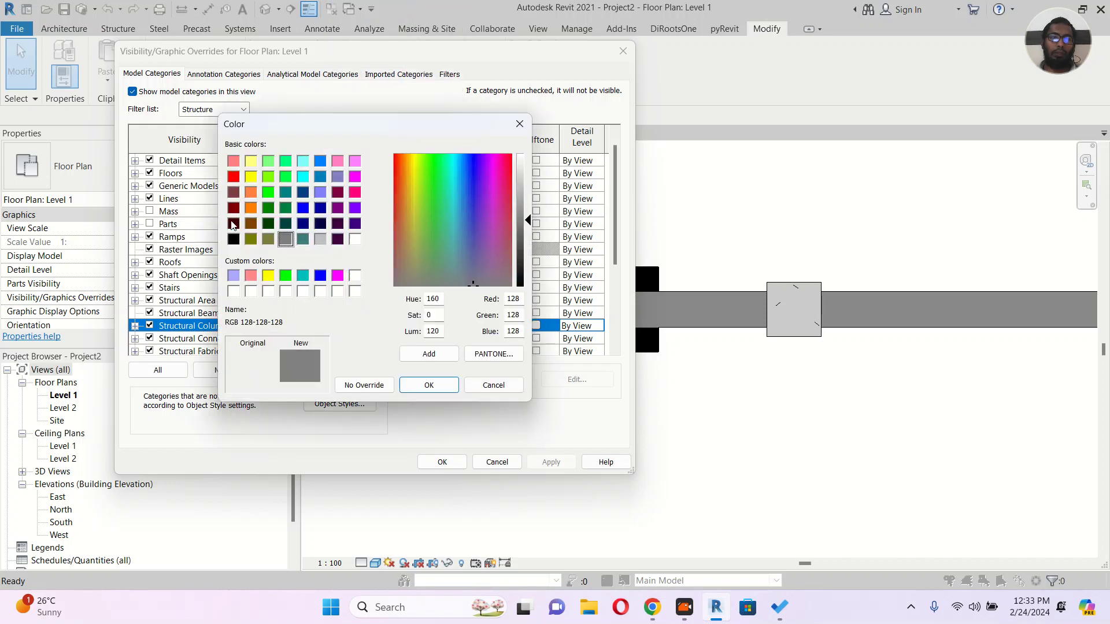
{"action": "left_click", "coordinate": [233, 238]}
{"action": "left_click", "coordinate": [423, 384]}
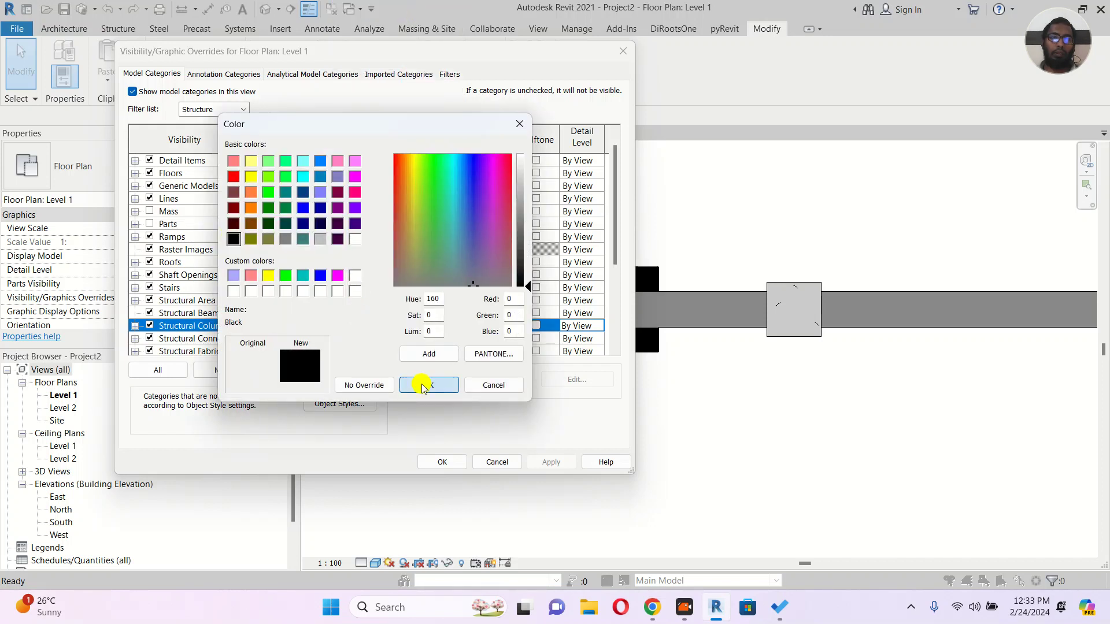
{"action": "left_click", "coordinate": [405, 344]}
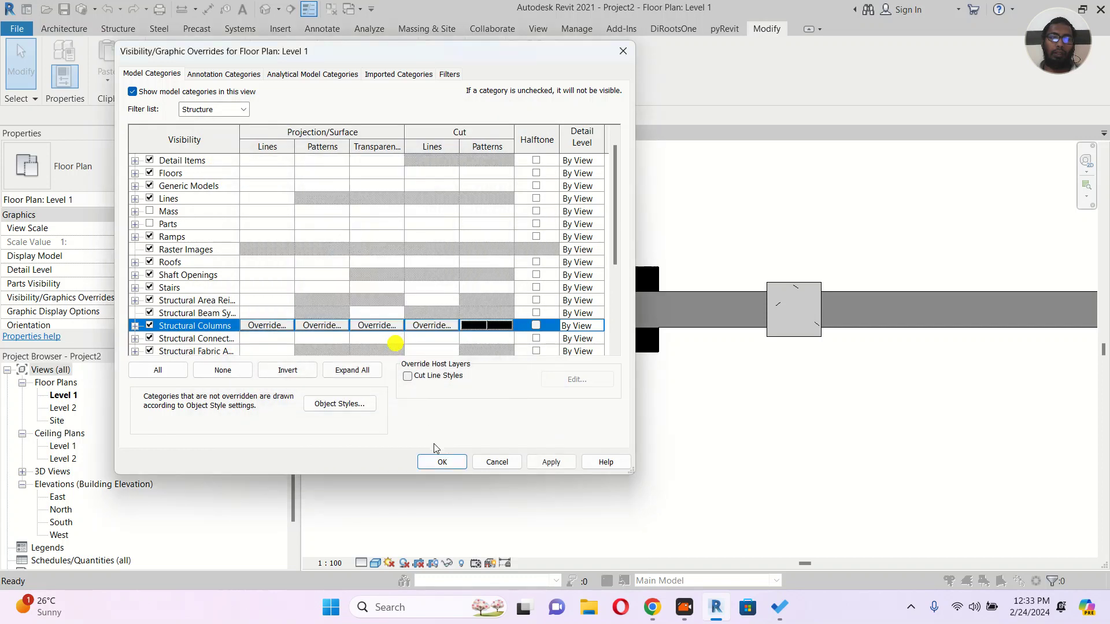
{"action": "left_click", "coordinate": [442, 462]}
Step: Place another 12 x 12 Concrete-Square-Column on the wall centerline, beyond the existing square column next to the rectangular one
{"action": "scroll", "coordinate": [555, 385], "scroll_direction": "down", "scroll_amount": 1}
{"action": "middle_click_drag", "start_coordinate": [555, 385], "coordinate": [547, 331]}
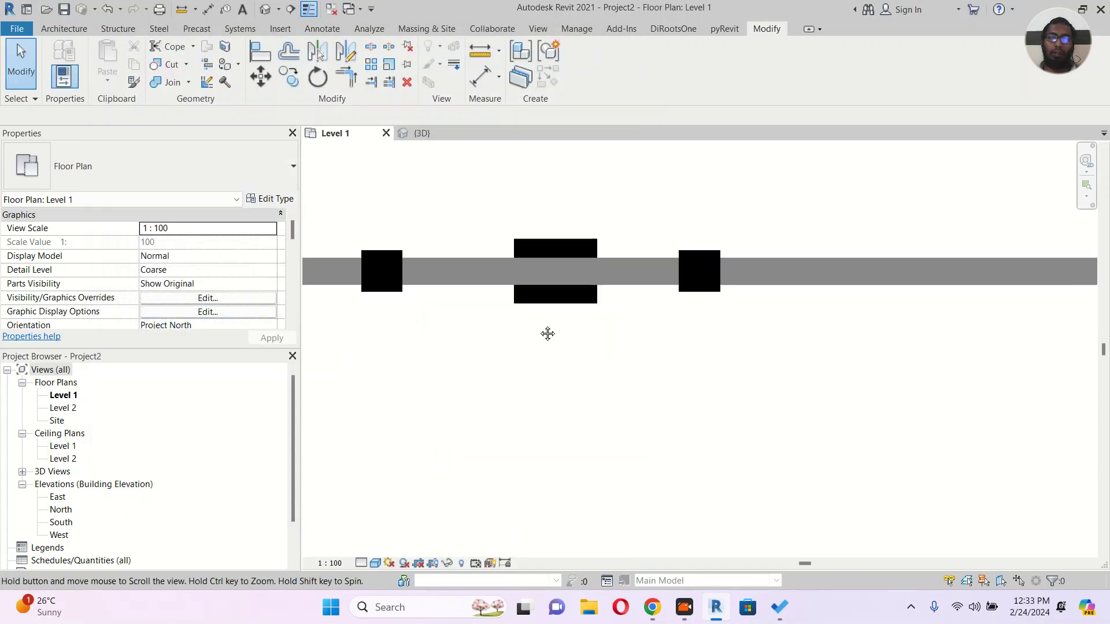
{"action": "left_click", "coordinate": [701, 243]}
{"action": "scroll", "coordinate": [819, 294], "scroll_direction": "down", "scroll_amount": 1}
{"action": "middle_click_drag", "start_coordinate": [819, 294], "coordinate": [582, 344]}
{"action": "left_click", "coordinate": [520, 298]}
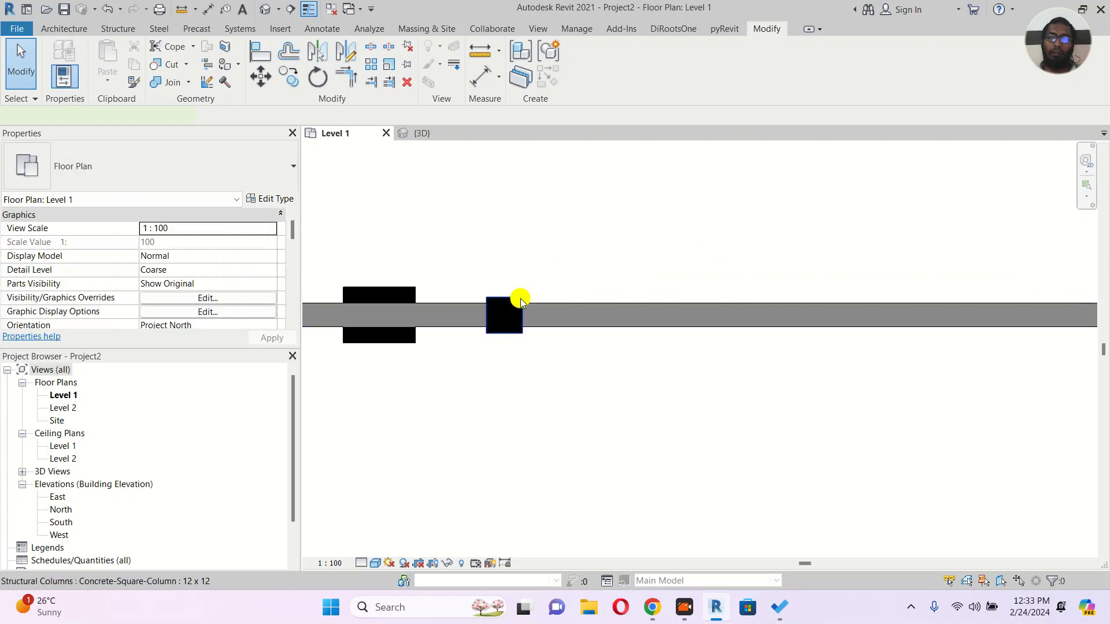
{"action": "scroll", "coordinate": [521, 298], "scroll_direction": "up", "scroll_amount": 1}
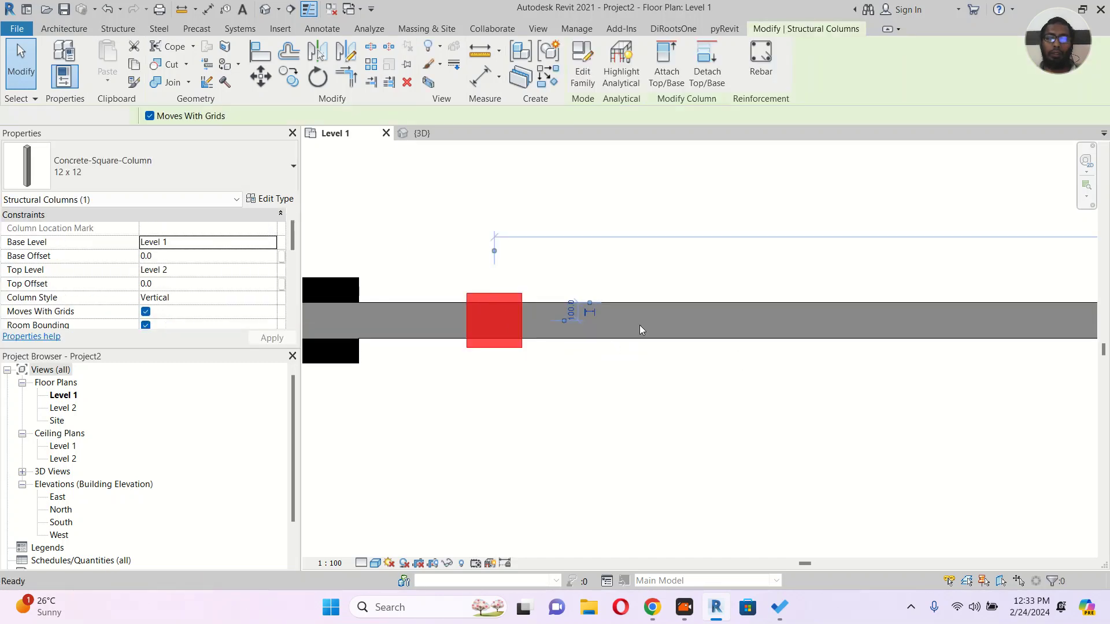
{"action": "key", "text": "s"}
{"action": "left_click", "coordinate": [672, 318]}
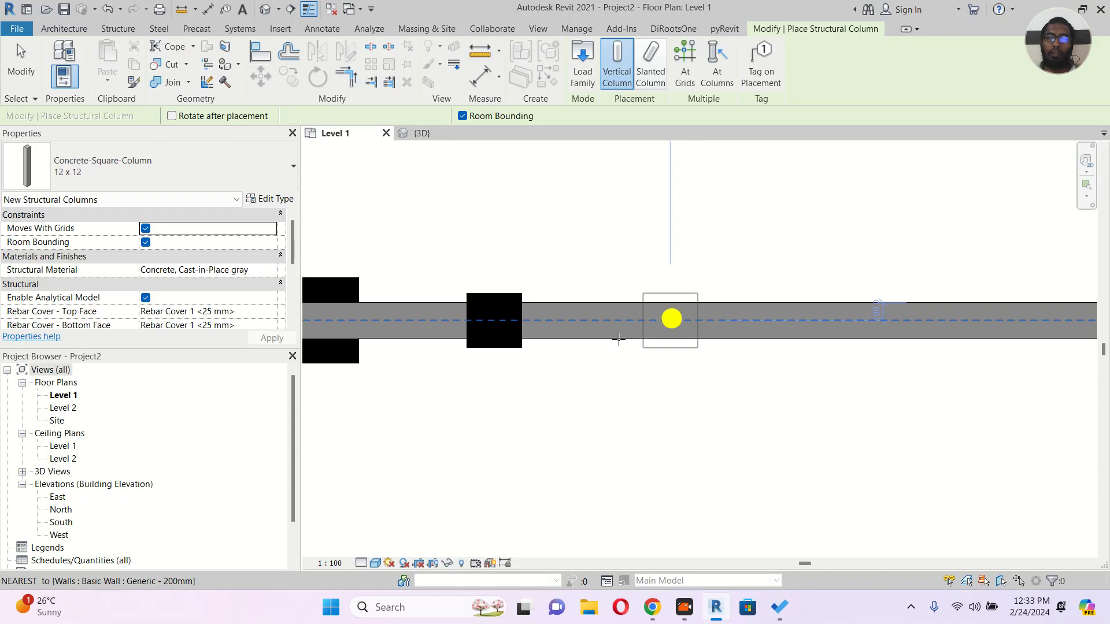
{"action": "key", "text": "Escape"}
{"action": "scroll", "coordinate": [593, 364], "scroll_direction": "down", "scroll_amount": 2}
{"action": "key", "text": "Escape"}
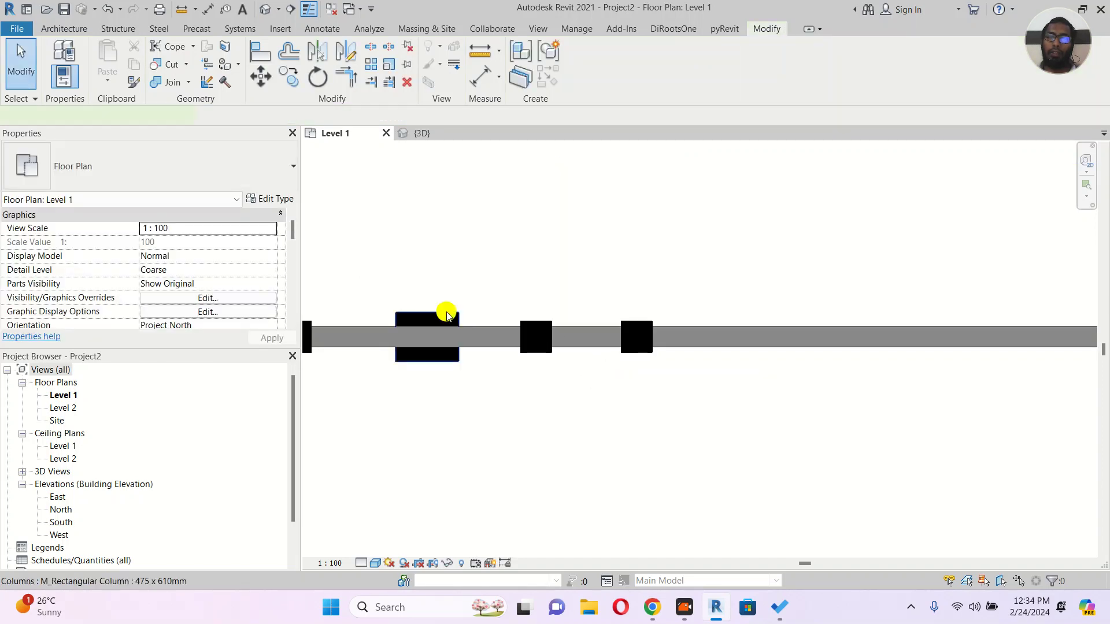
Step: Inspect the rectangular architectural column and the adjacent square structural column in the Level 1 plan
{"action": "left_click", "coordinate": [439, 335]}
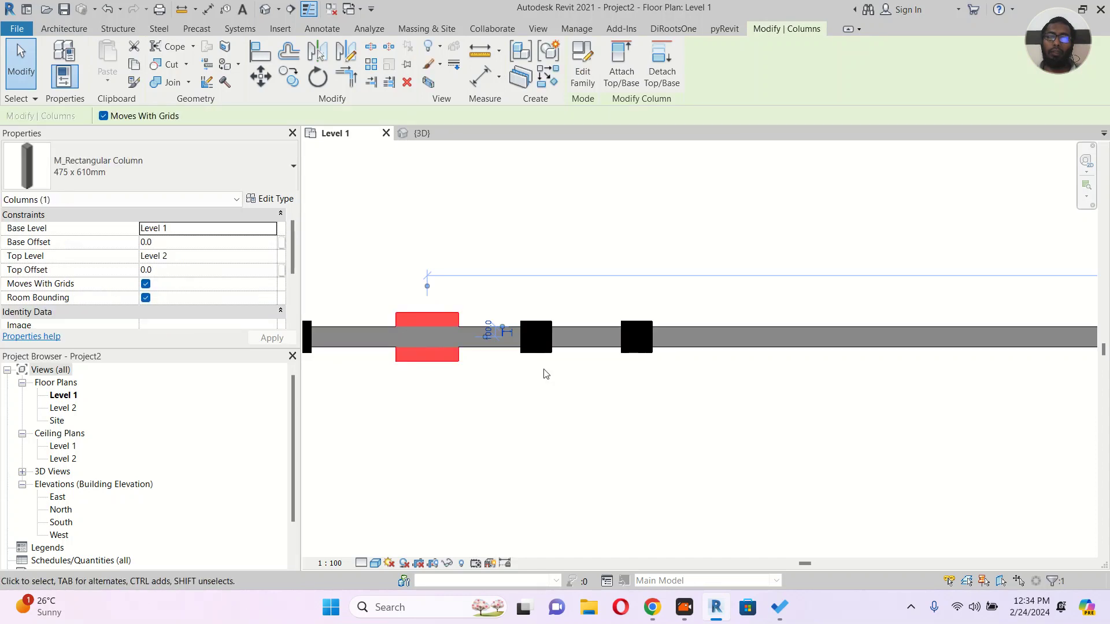
{"action": "left_click", "coordinate": [526, 384]}
{"action": "left_click", "coordinate": [546, 351]}
{"action": "left_click", "coordinate": [526, 408]}
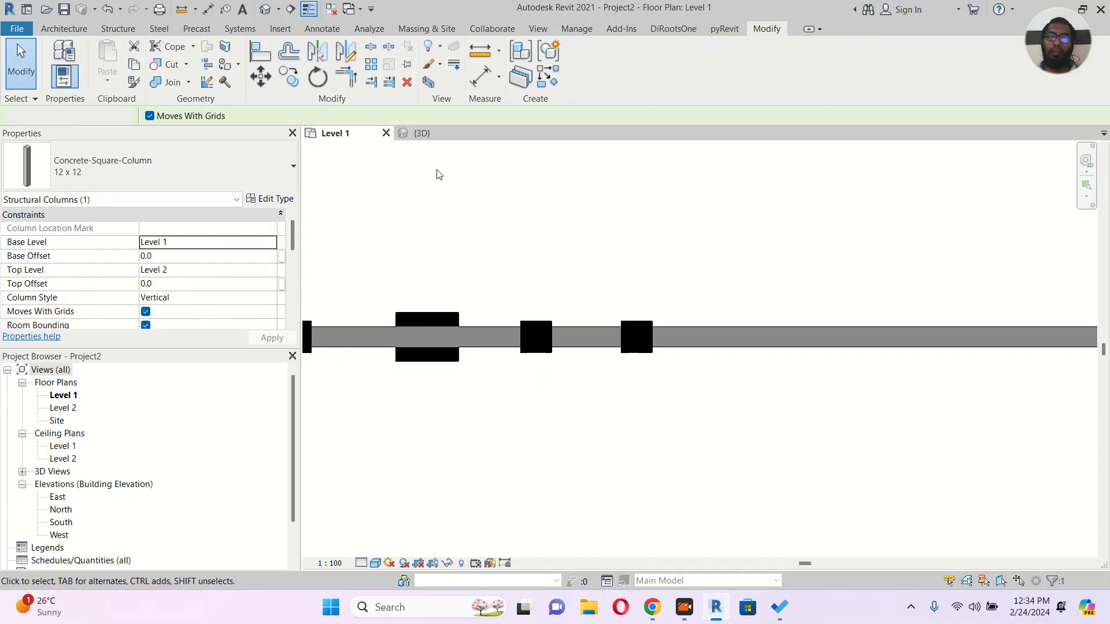
Step: In the 3D view, join the wall's geometry with each of the two square structural columns beyond the rectangular column
{"action": "left_click", "coordinate": [450, 134]}
{"action": "middle_click_drag", "start_coordinate": [637, 413], "coordinate": [521, 274]}
{"action": "scroll", "coordinate": [610, 319], "scroll_direction": "down", "scroll_amount": 2}
{"action": "middle_click_drag", "start_coordinate": [647, 341], "coordinate": [589, 310]}
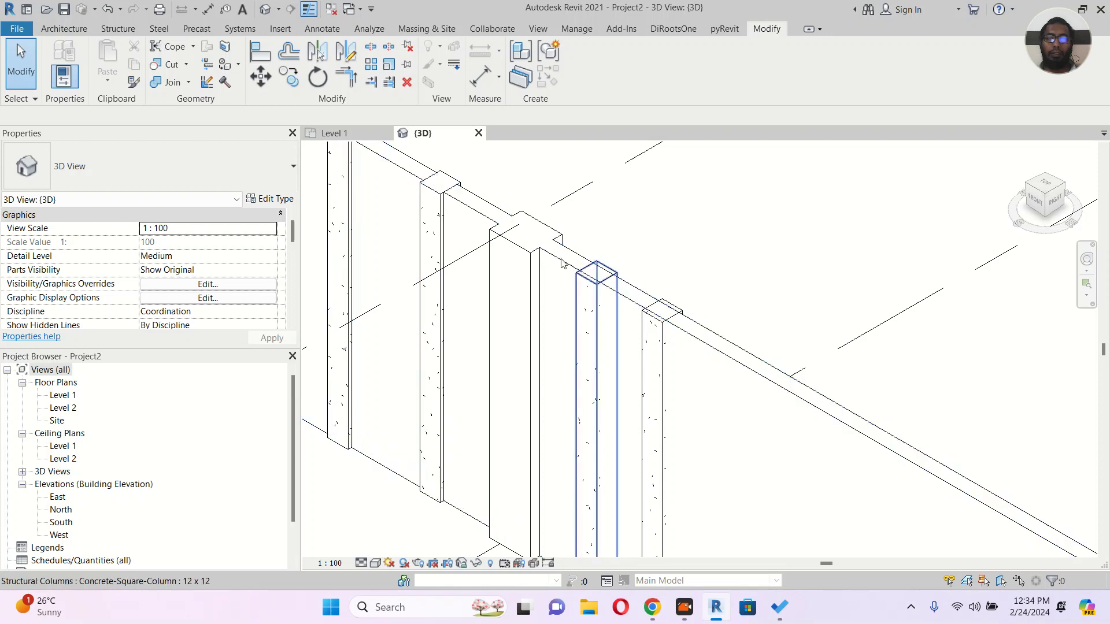
{"action": "left_click", "coordinate": [167, 82]}
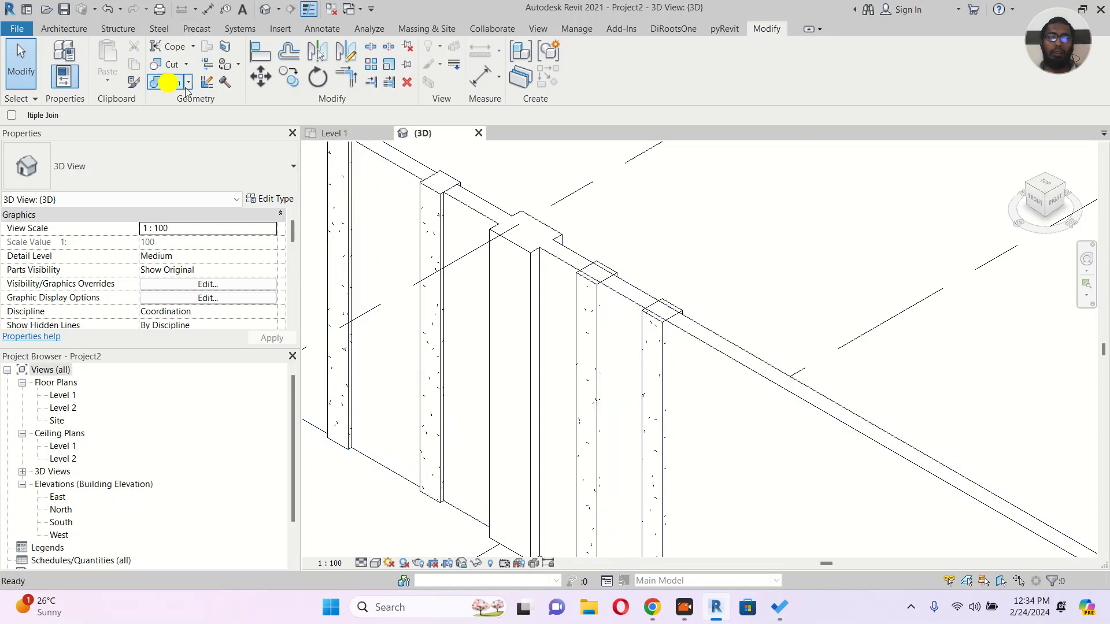
{"action": "left_click", "coordinate": [589, 313]}
{"action": "left_click", "coordinate": [622, 294]}
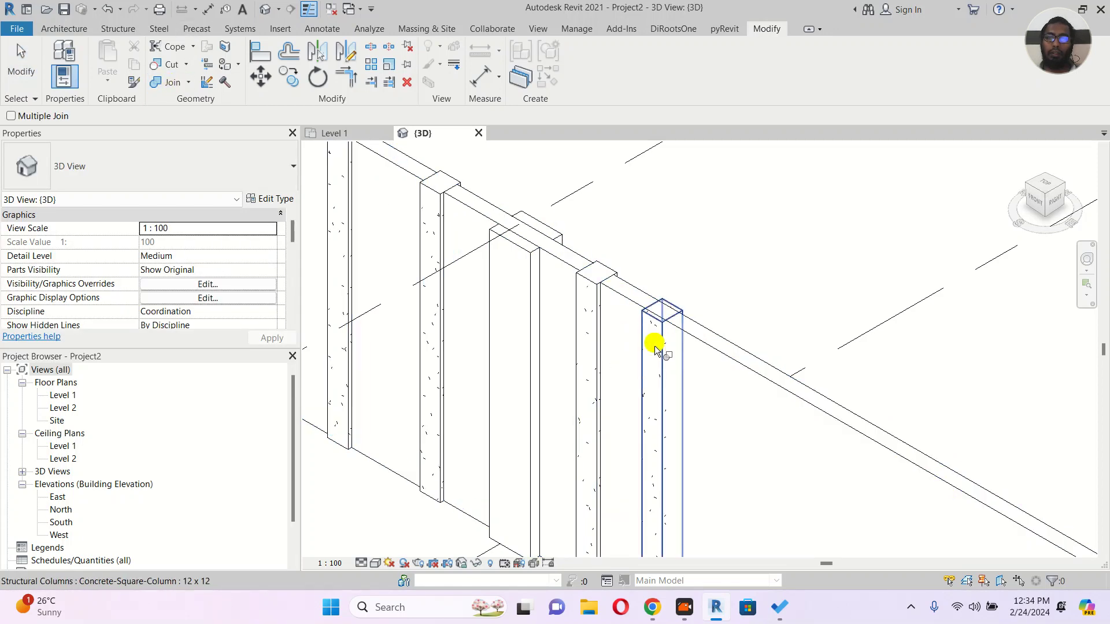
{"action": "left_click", "coordinate": [657, 349]}
{"action": "left_click", "coordinate": [703, 332]}
{"action": "key", "text": "Escape"}
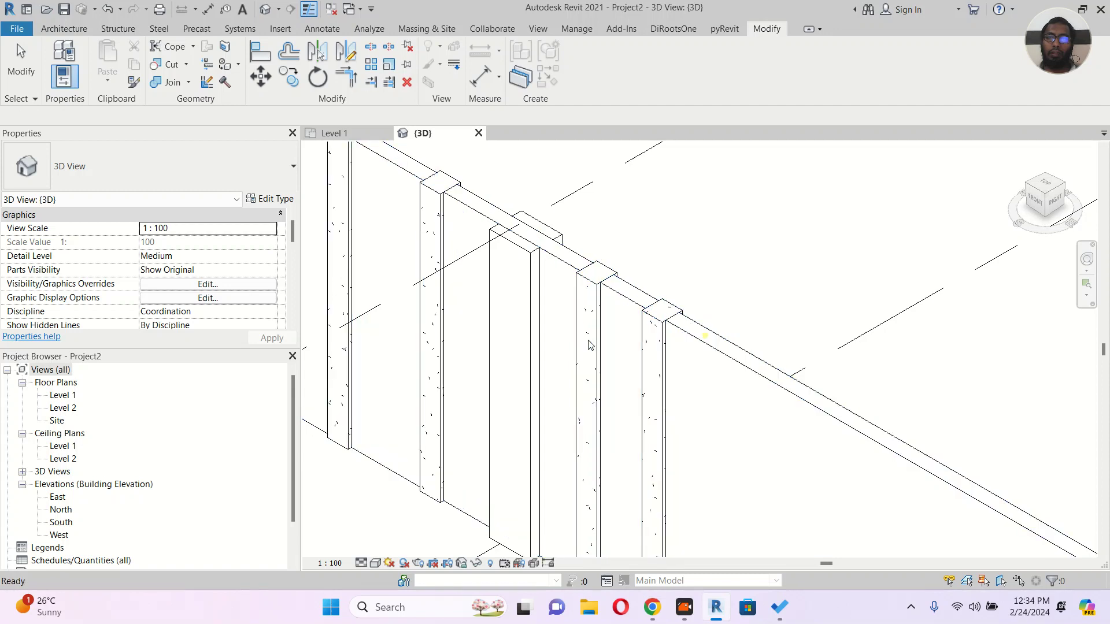
Step: Delete the 475 x 610mm rectangular architectural column from the wall and return to the Level 1 plan
{"action": "left_click", "coordinate": [561, 260]}
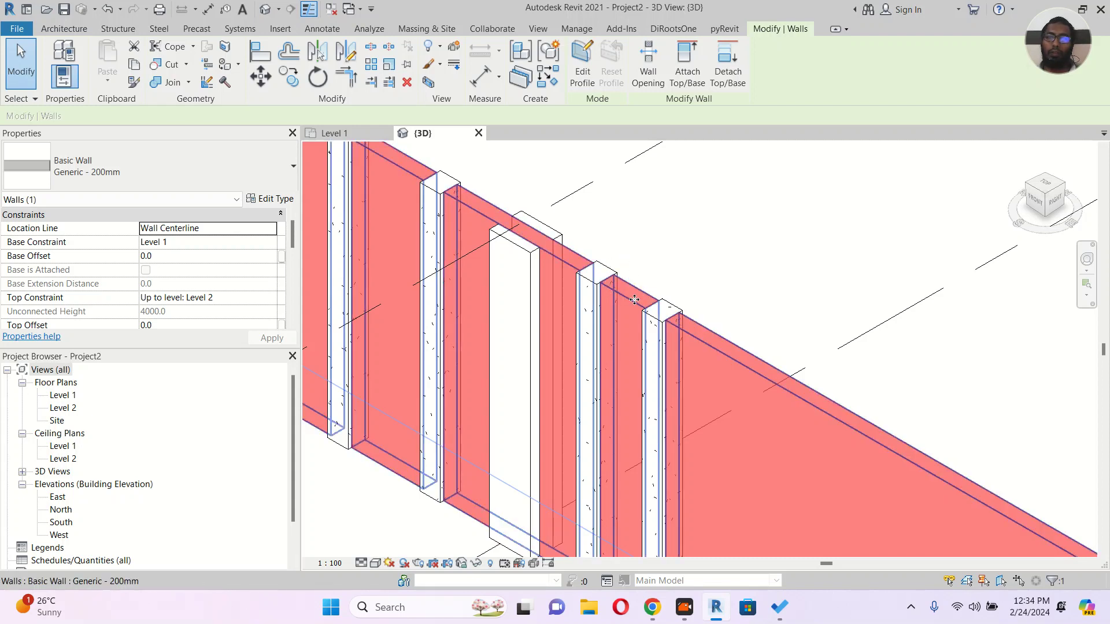
{"action": "key", "text": "Escape"}
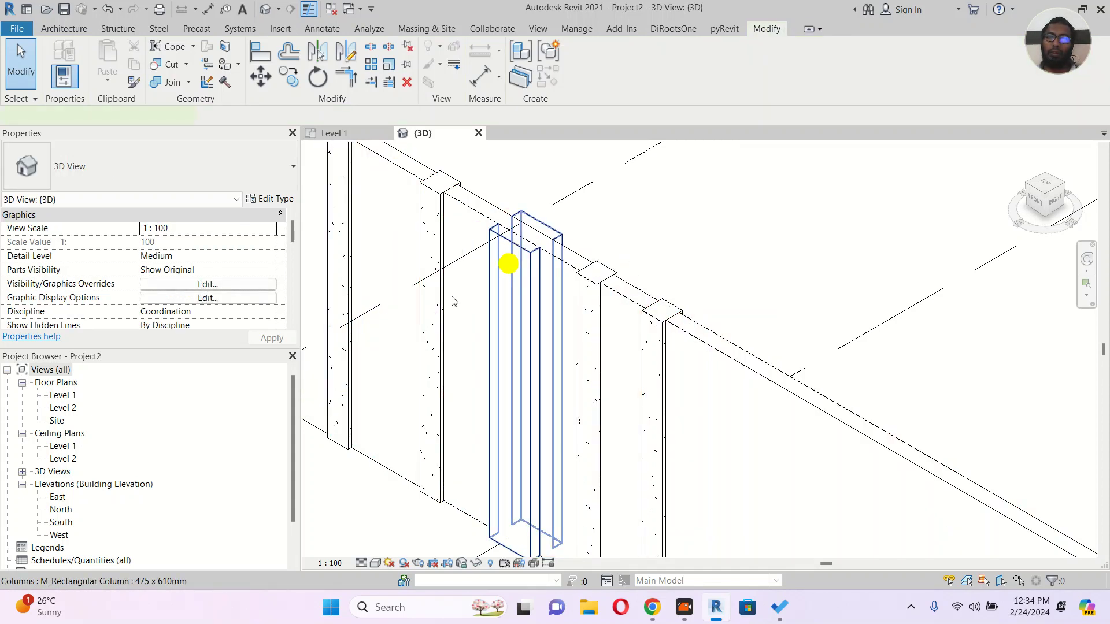
{"action": "left_click", "coordinate": [509, 263]}
{"action": "key", "text": "Delete"}
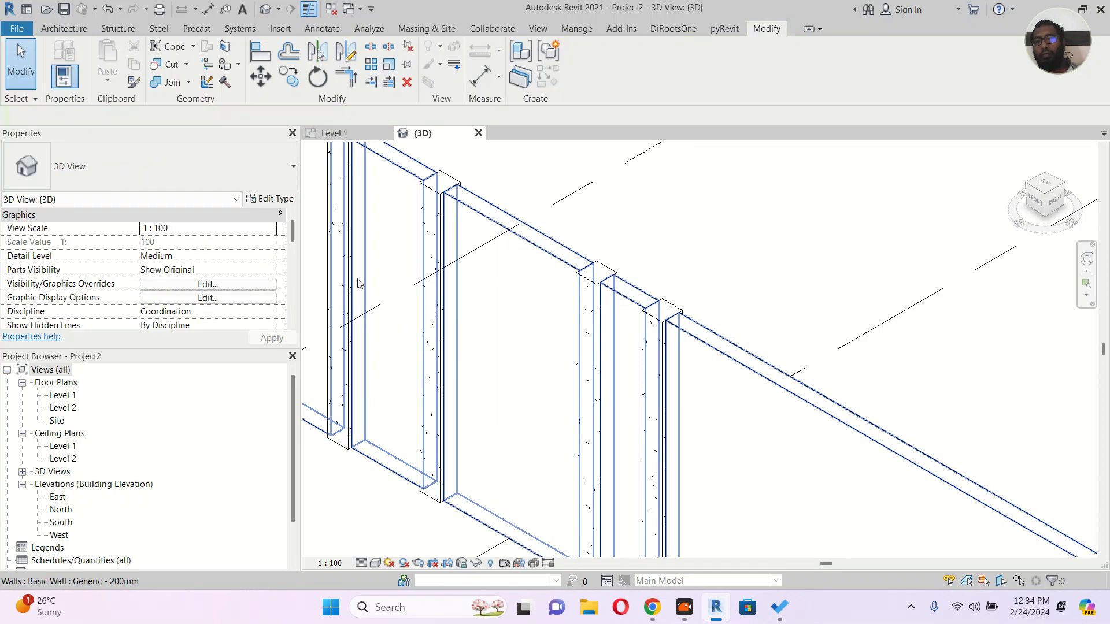
{"action": "left_click", "coordinate": [327, 134]}
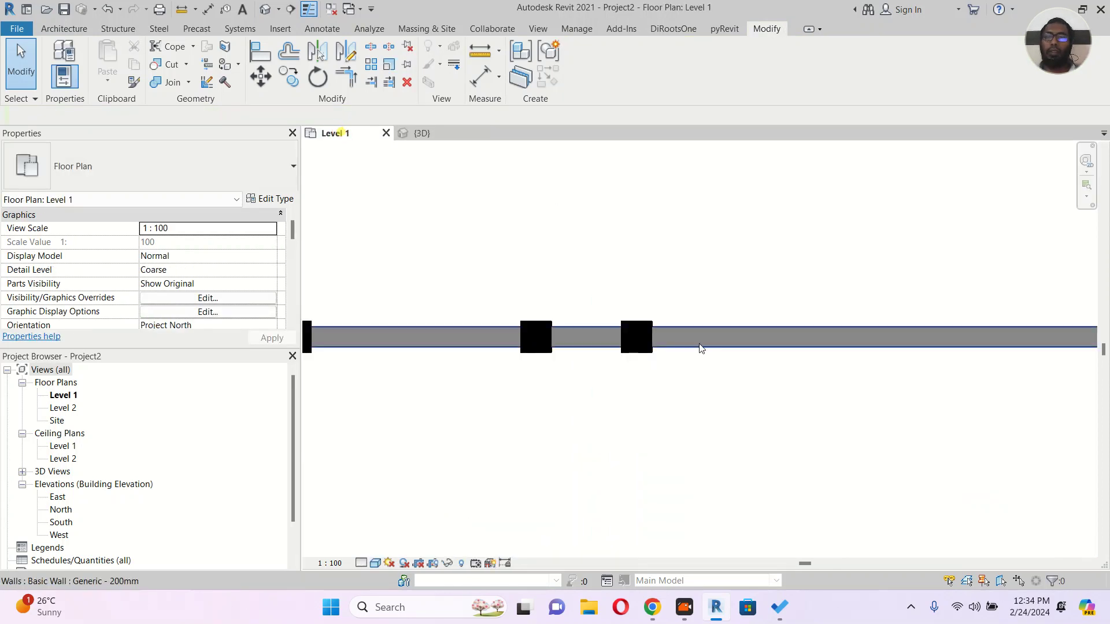
{"action": "scroll", "coordinate": [629, 392], "scroll_direction": "up", "scroll_amount": 5}
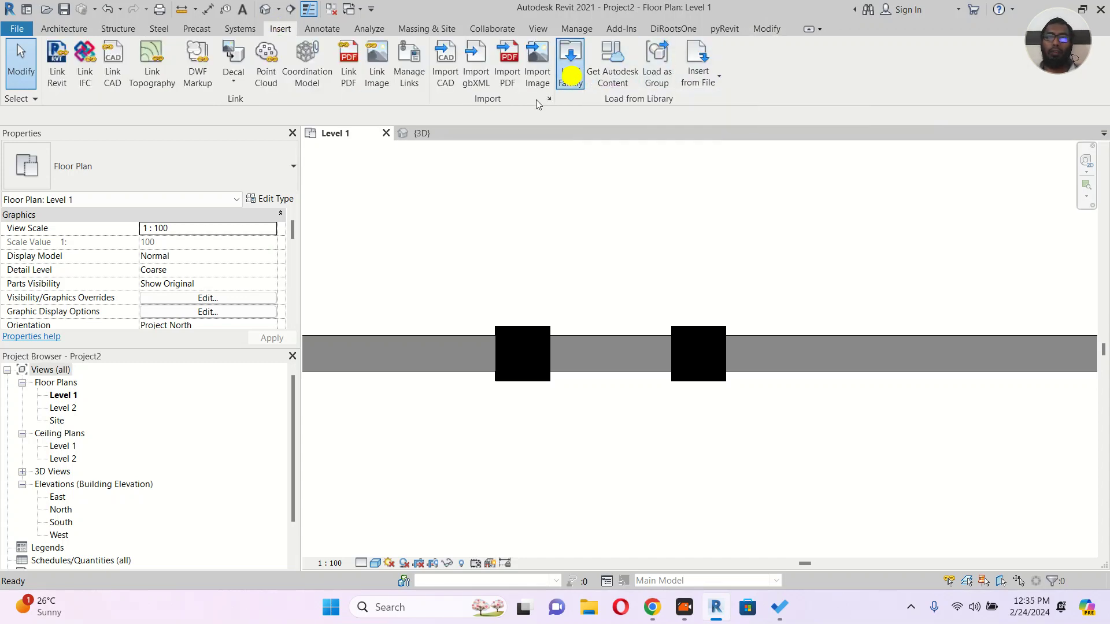
Step: Load the Metal Clad Column.rfa family from the Columns folder of the English-Imperial library
{"action": "left_click", "coordinate": [570, 74]}
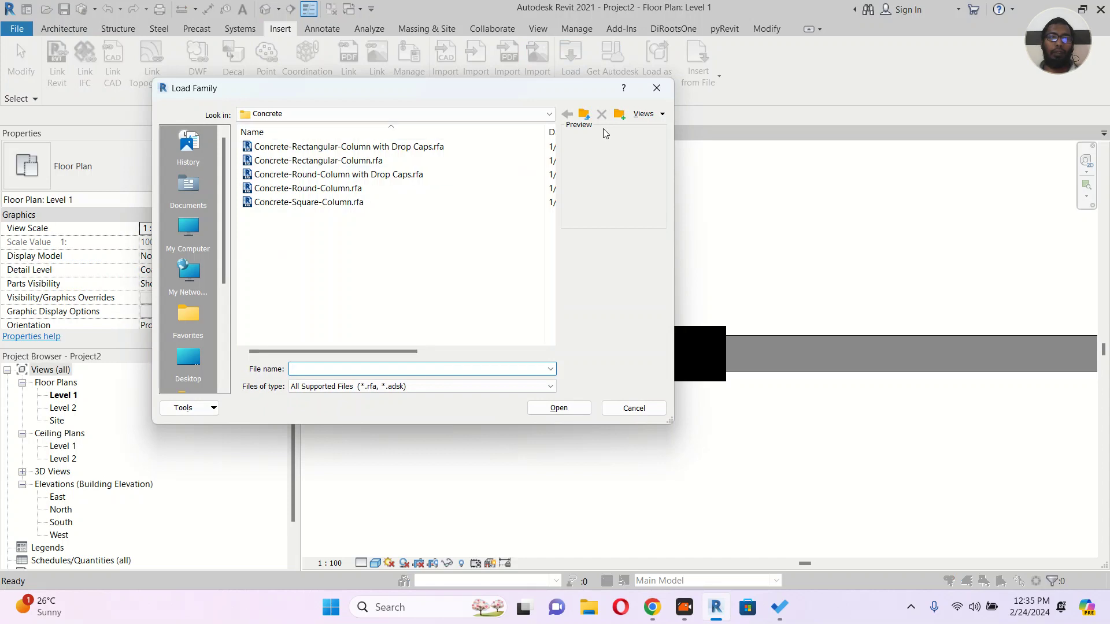
{"action": "left_click", "coordinate": [549, 114]}
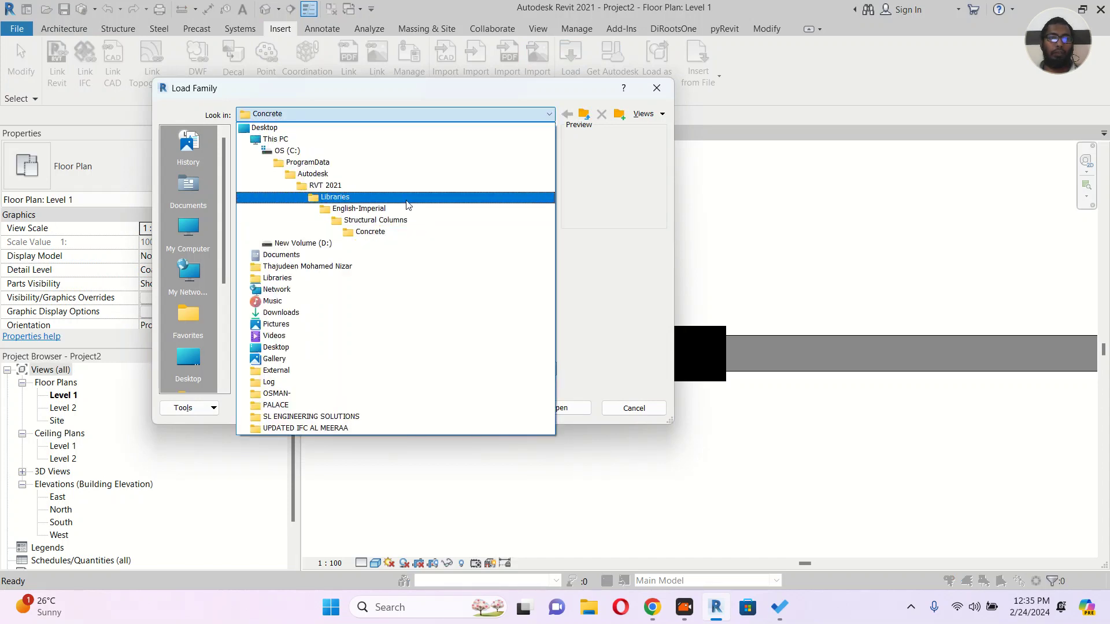
{"action": "left_click", "coordinate": [383, 208]}
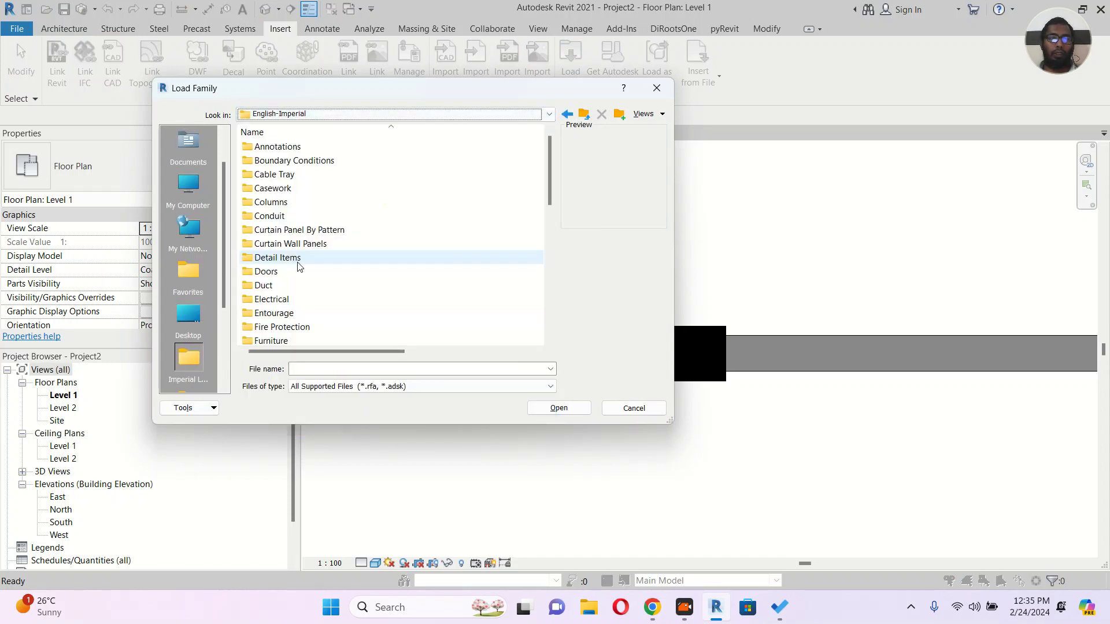
{"action": "left_click", "coordinate": [274, 152]}
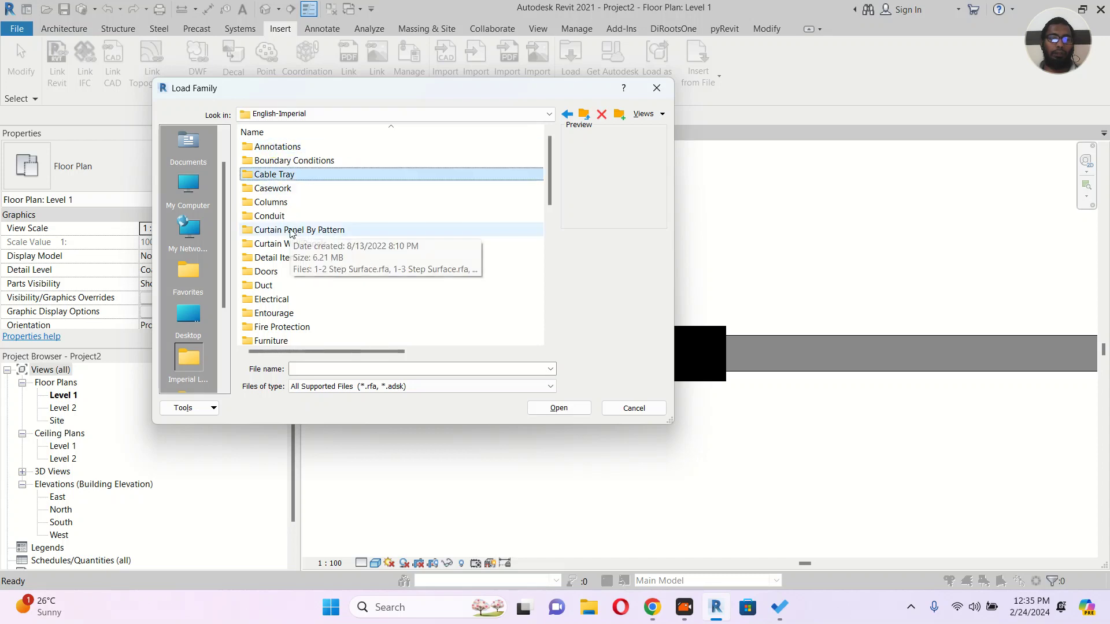
{"action": "key", "text": "Down"}
{"action": "key", "text": "Down"}
{"action": "double_click", "coordinate": [267, 203]}
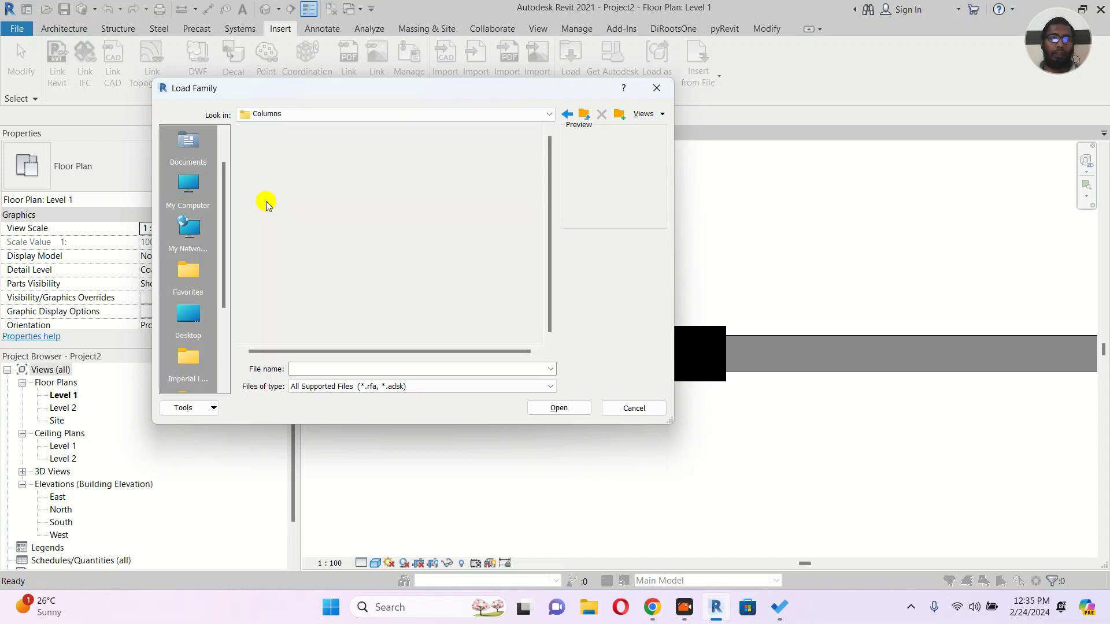
{"action": "left_click", "coordinate": [293, 147]}
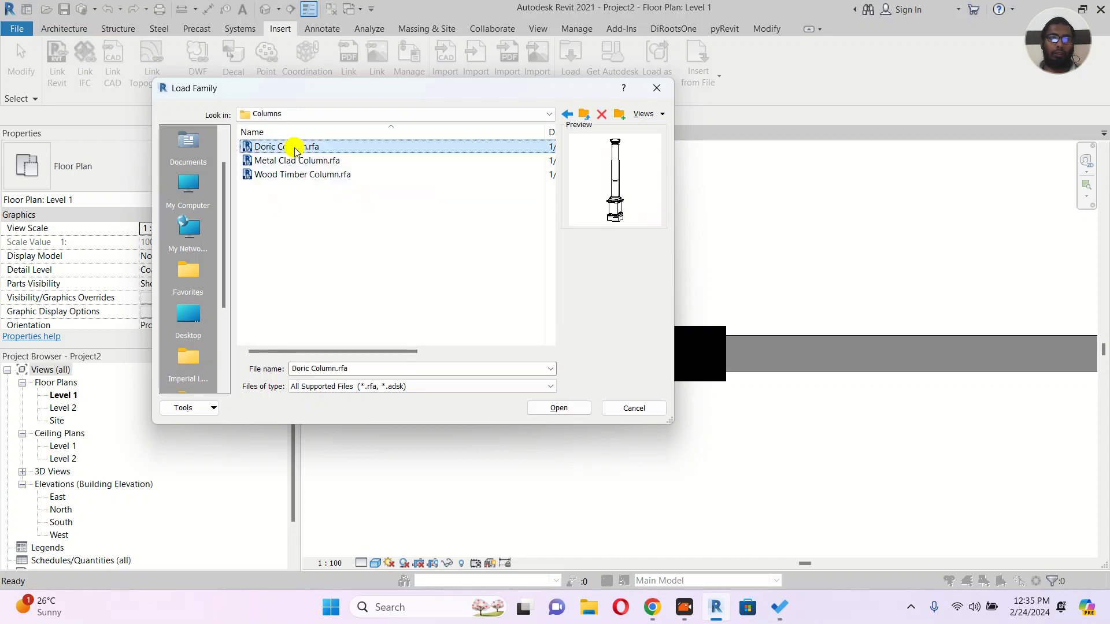
{"action": "left_click", "coordinate": [308, 162]}
{"action": "left_click", "coordinate": [564, 408]}
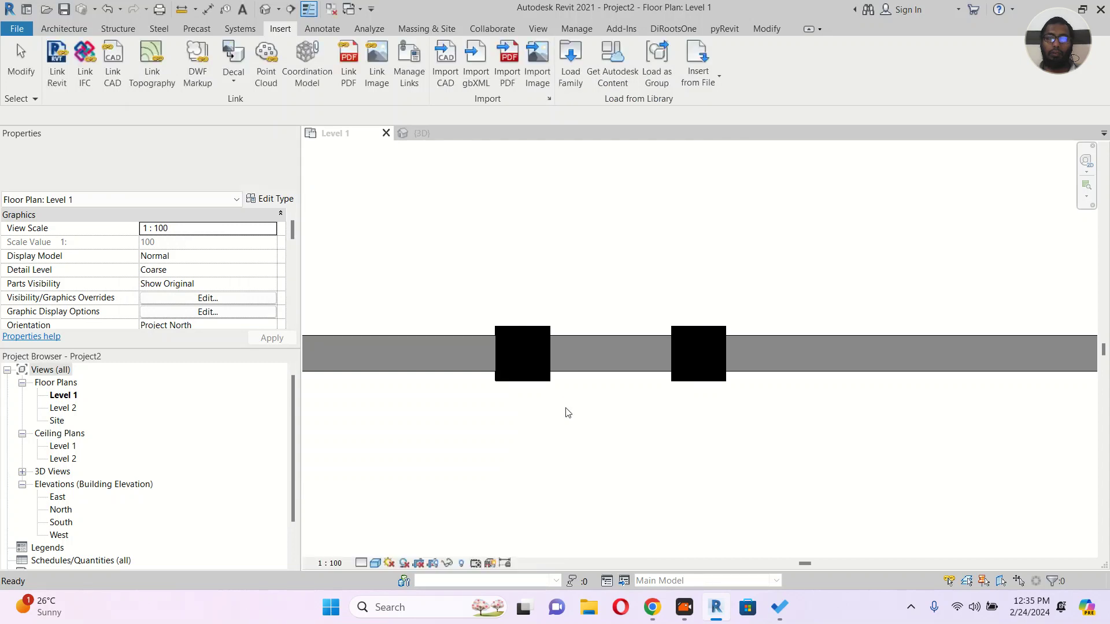
{"action": "scroll", "coordinate": [565, 407], "scroll_direction": "down", "scroll_amount": 3}
{"action": "middle_click_drag", "start_coordinate": [659, 413], "coordinate": [569, 291]}
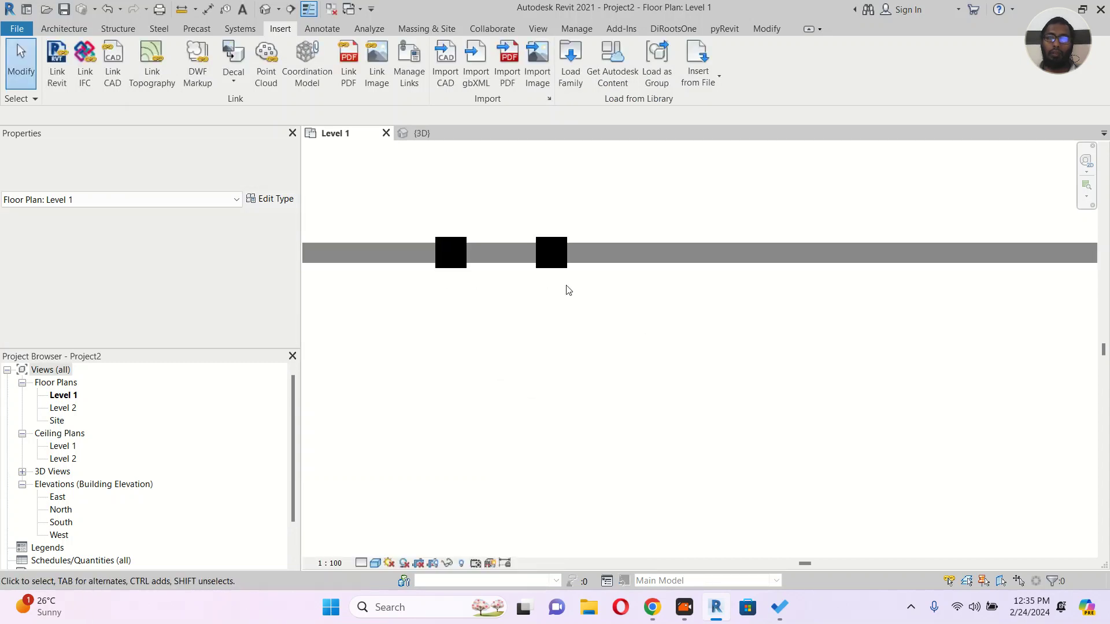
{"action": "left_click", "coordinate": [541, 262]}
{"action": "key", "text": "Escape"}
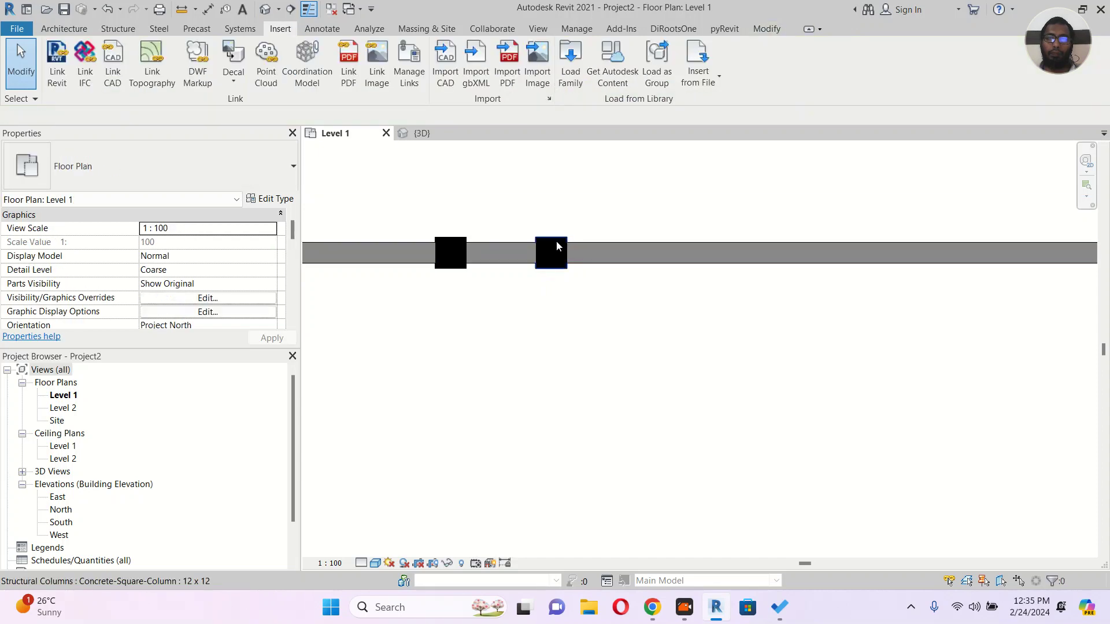
{"action": "left_click", "coordinate": [553, 238]}
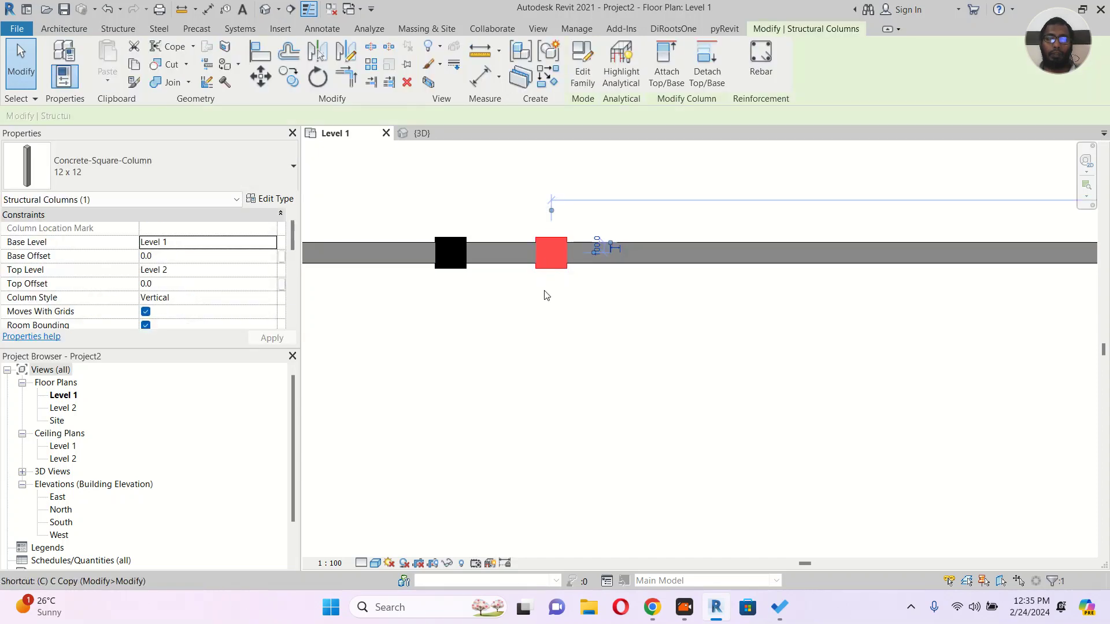
{"action": "key", "text": "c"}
{"action": "key", "text": "s"}
{"action": "left_click", "coordinate": [515, 395]}
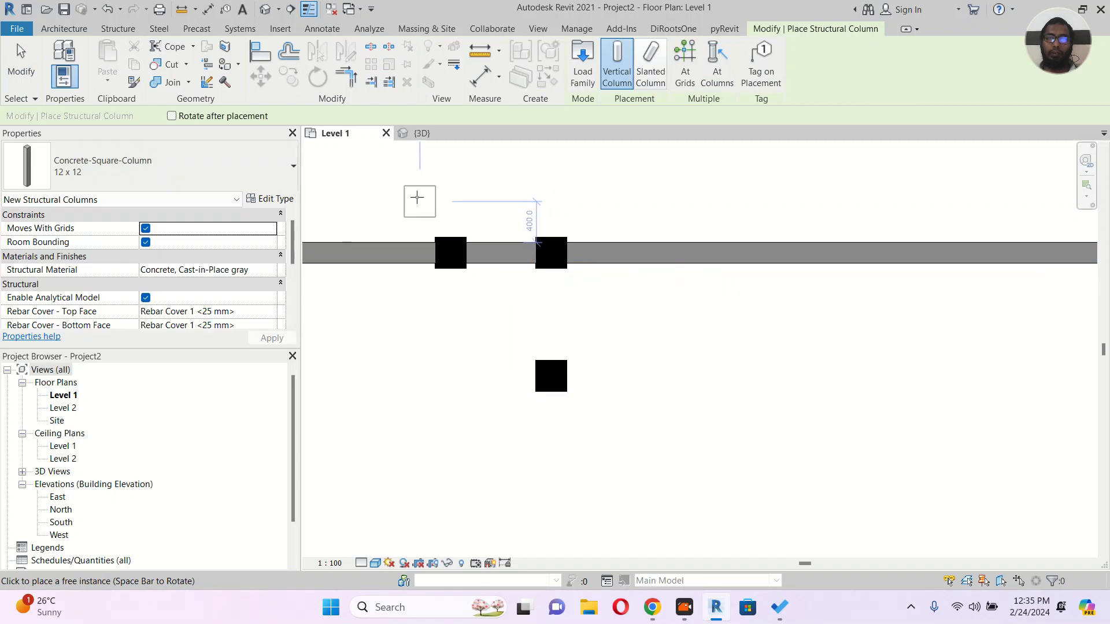
{"action": "left_click", "coordinate": [281, 28]}
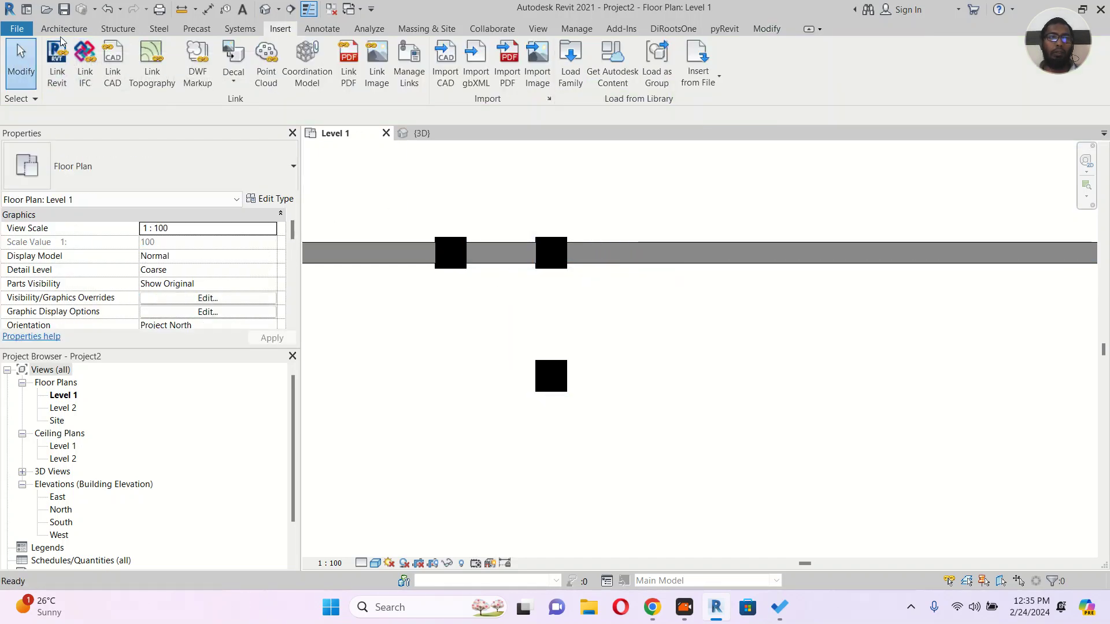
{"action": "left_click", "coordinate": [564, 362]}
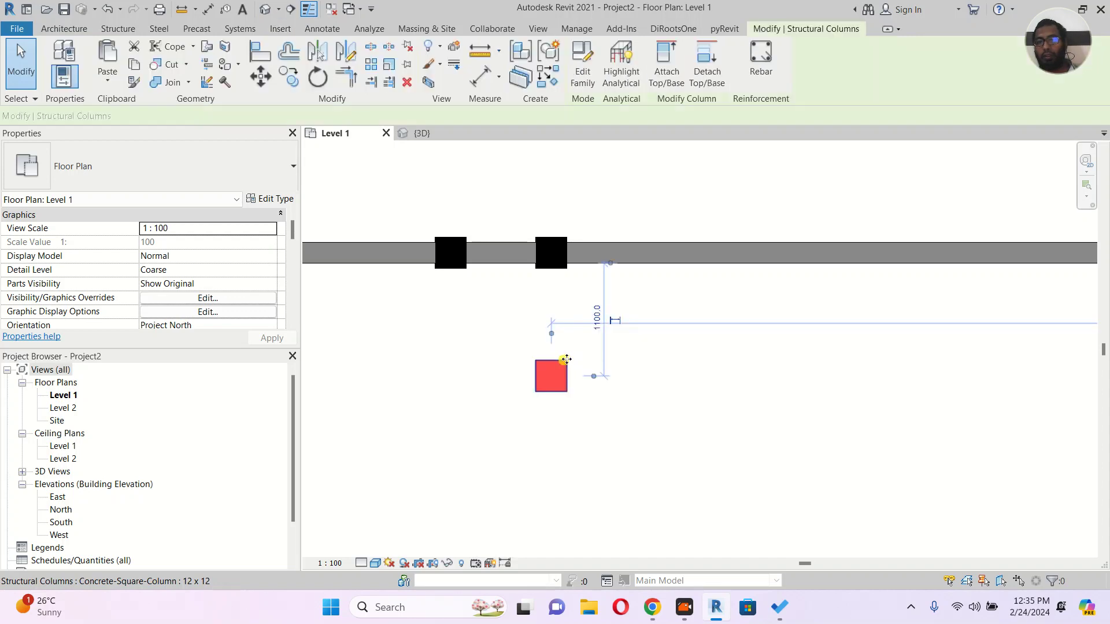
{"action": "key", "text": "Delete"}
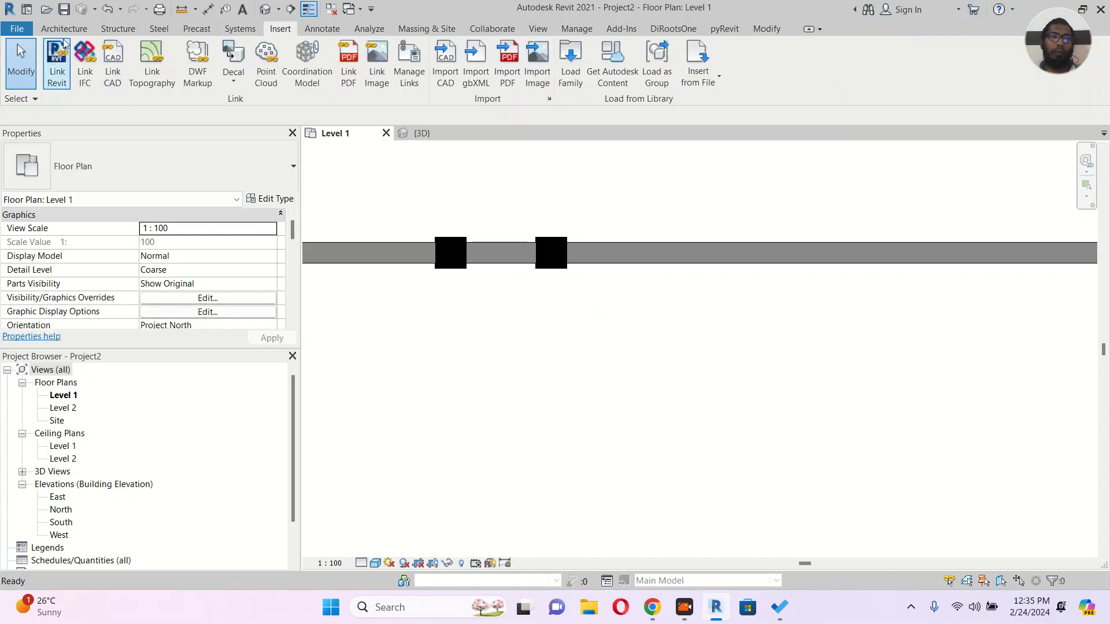
Step: Place a 24" Metal Clad Column architectural column below the wall, 1100 mm from it and aligned with the second square column
{"action": "left_click", "coordinate": [64, 28]}
{"action": "left_click", "coordinate": [225, 80]}
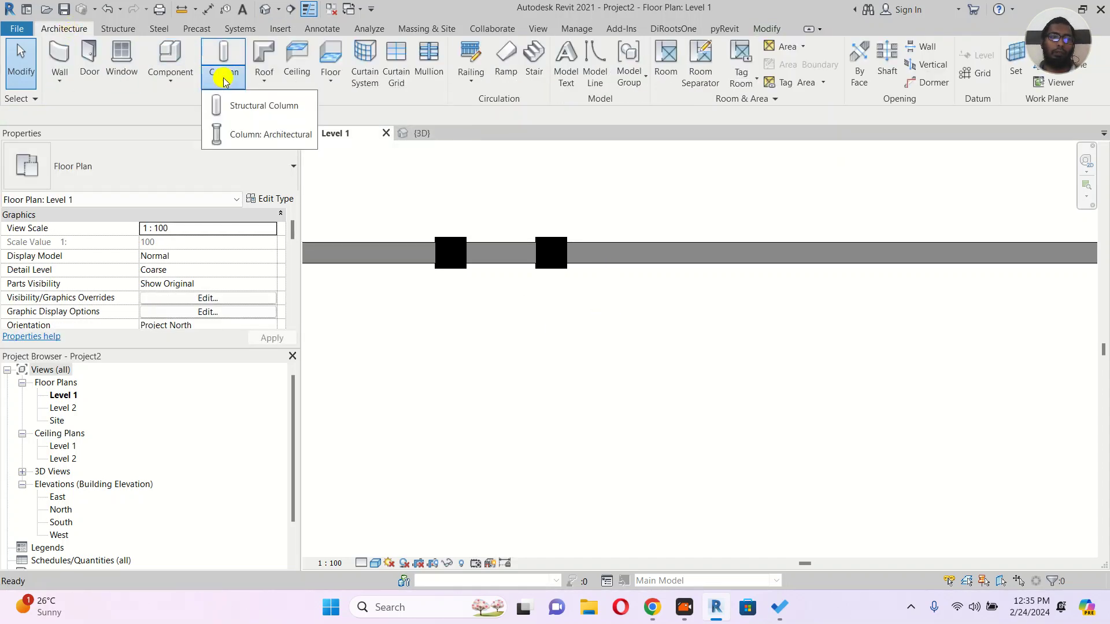
{"action": "left_click", "coordinate": [248, 134]}
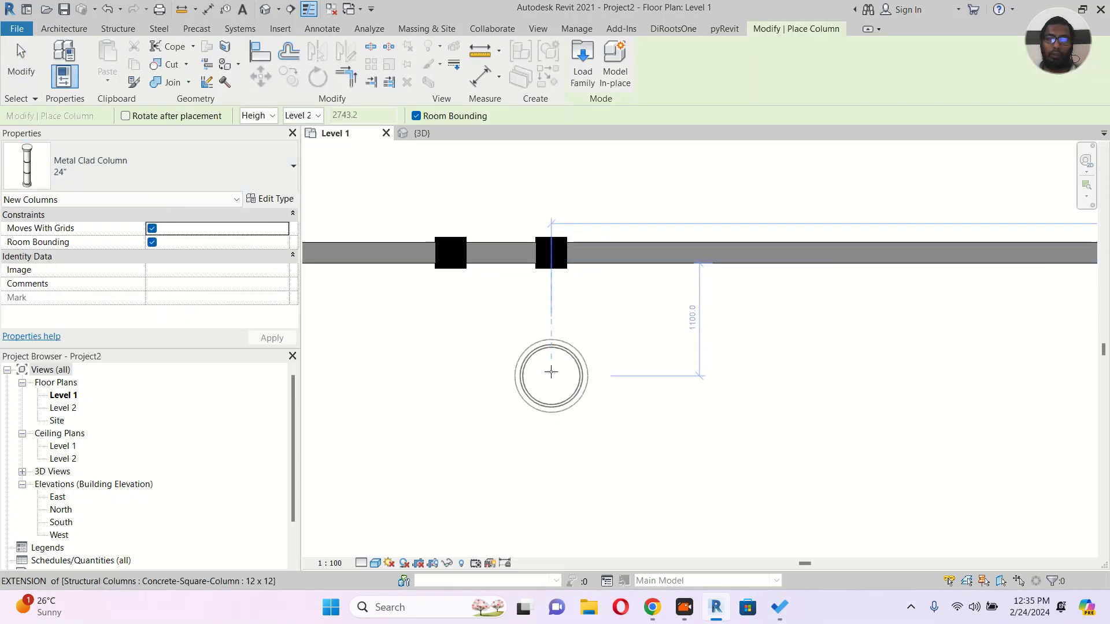
{"action": "left_click", "coordinate": [407, 416]}
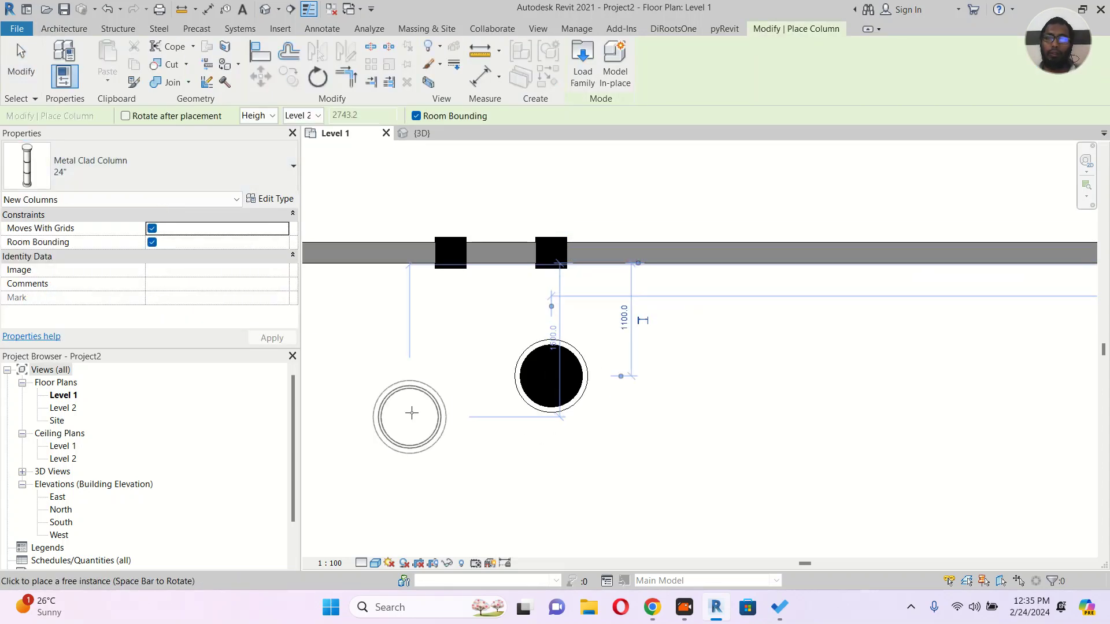
{"action": "key", "text": "Escape"}
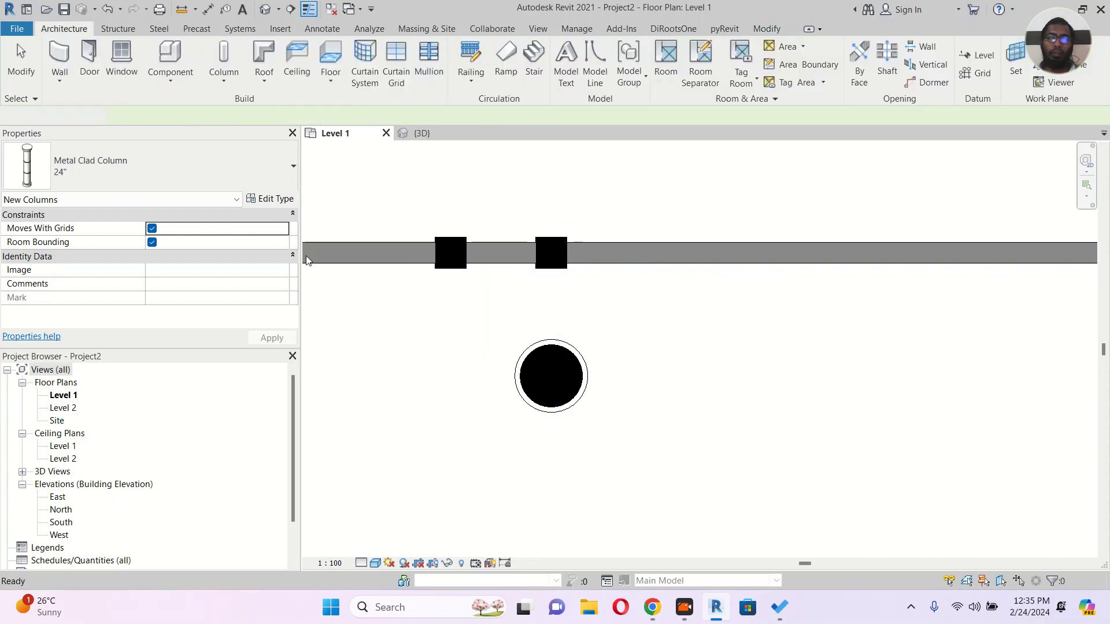
Step: Override the cut pattern of the Columns category in the Level 1 plan with red foreground and background colors
{"action": "key", "text": "v"}
{"action": "key", "text": "g"}
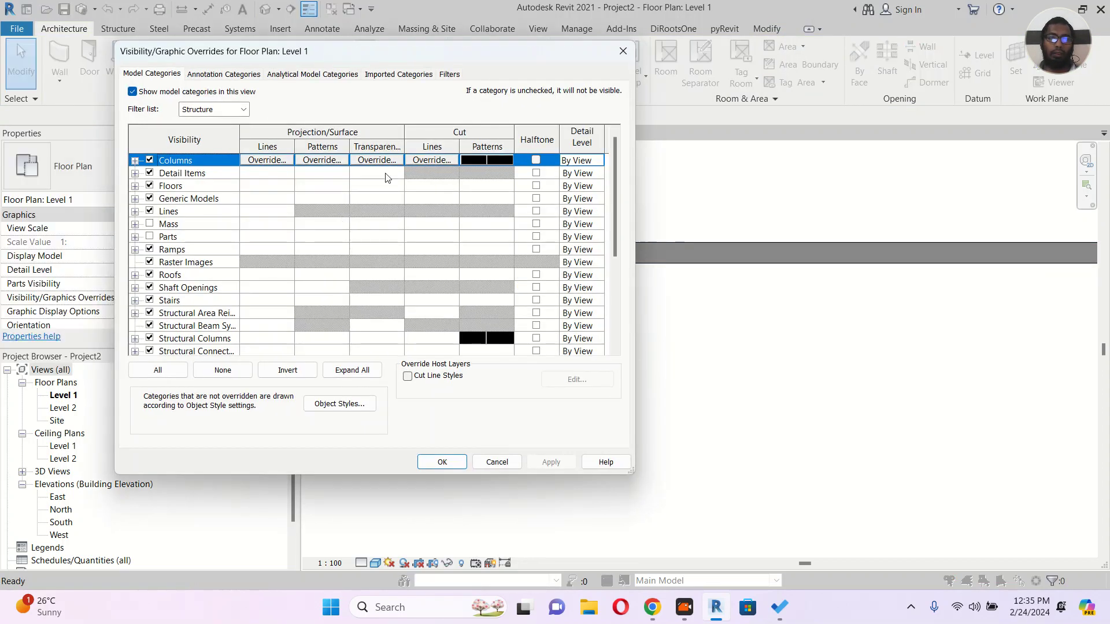
{"action": "left_click", "coordinate": [495, 160]}
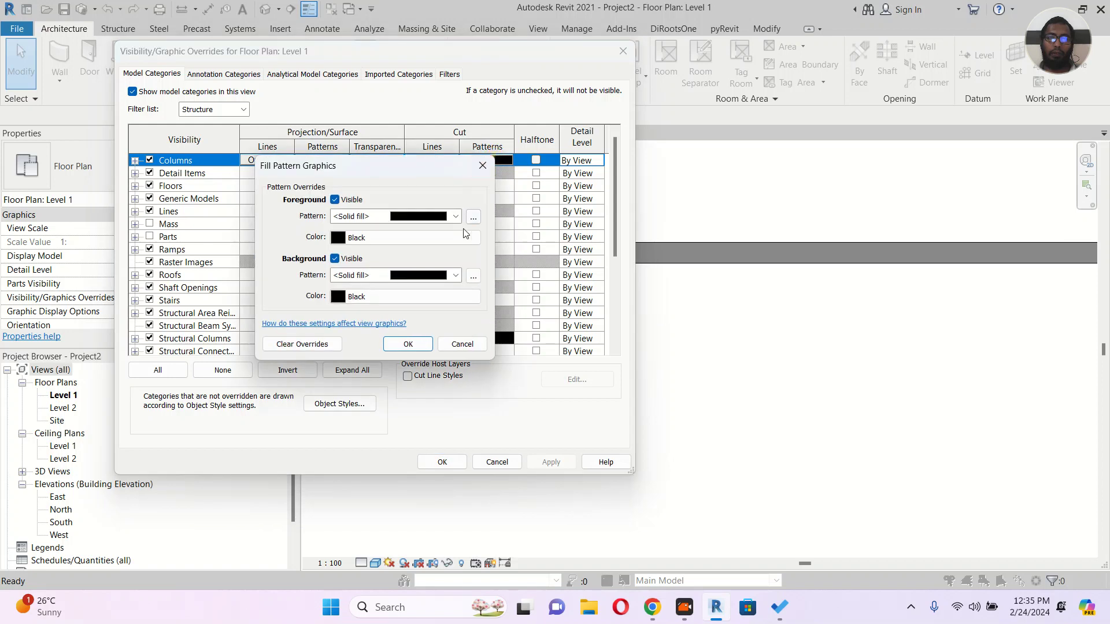
{"action": "left_click", "coordinate": [454, 237]}
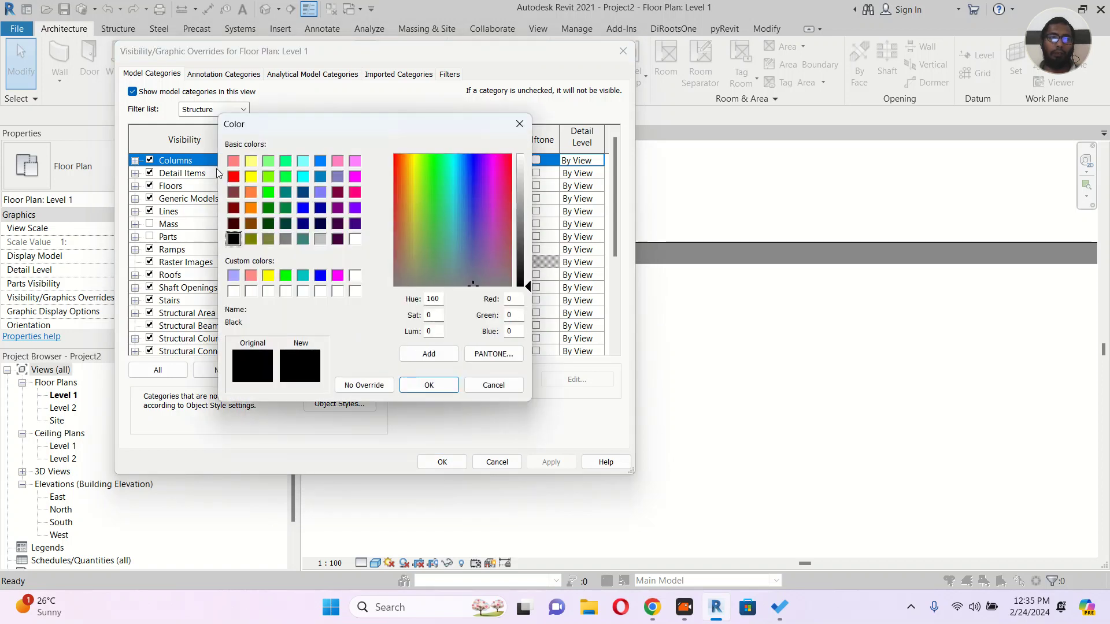
{"action": "left_click", "coordinate": [233, 177]}
{"action": "left_click", "coordinate": [439, 386]}
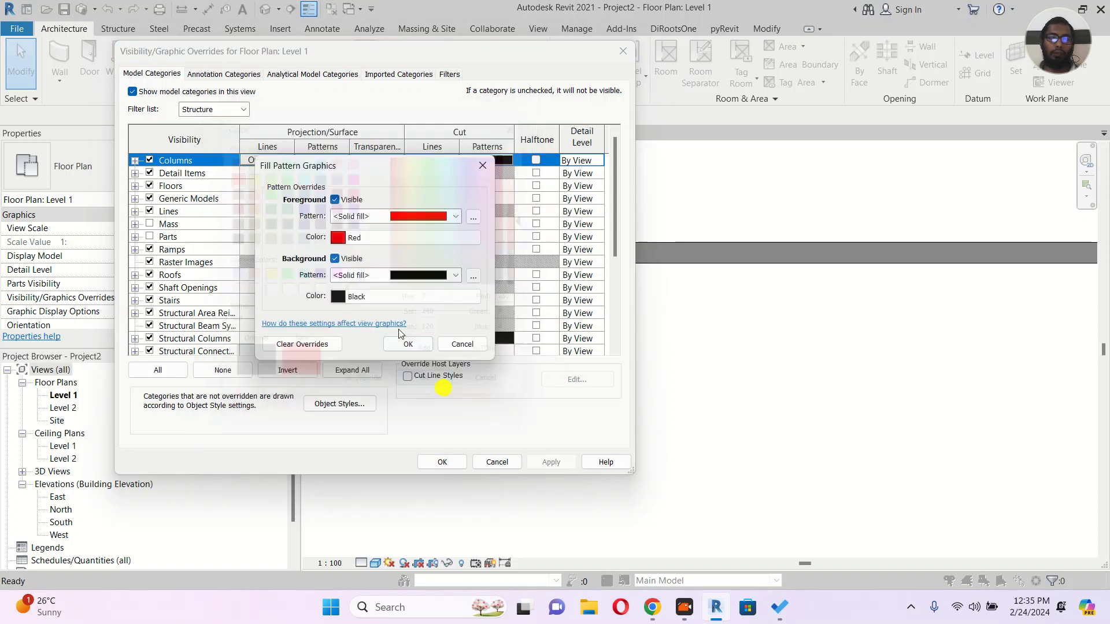
{"action": "left_click", "coordinate": [414, 299]}
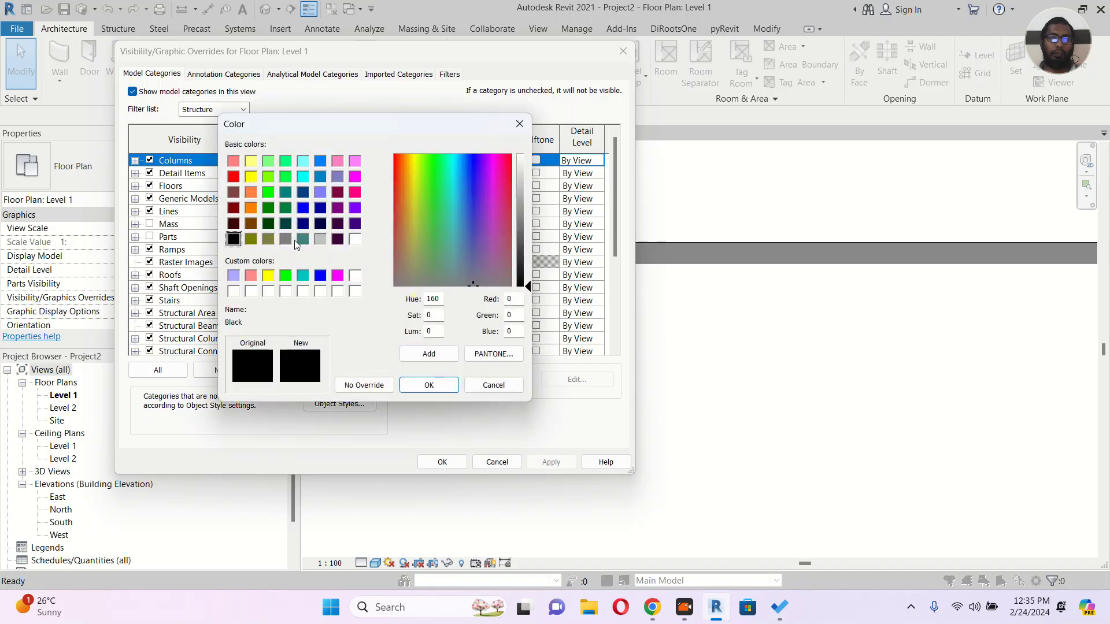
{"action": "left_click", "coordinate": [233, 177]}
{"action": "left_click", "coordinate": [435, 383]}
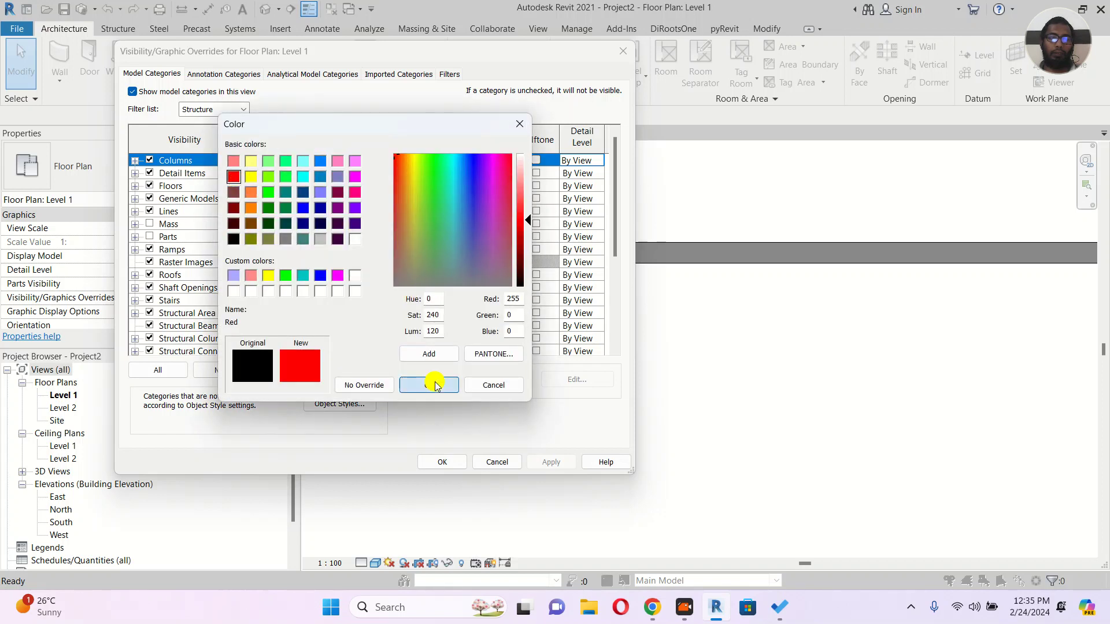
{"action": "left_click", "coordinate": [404, 343]}
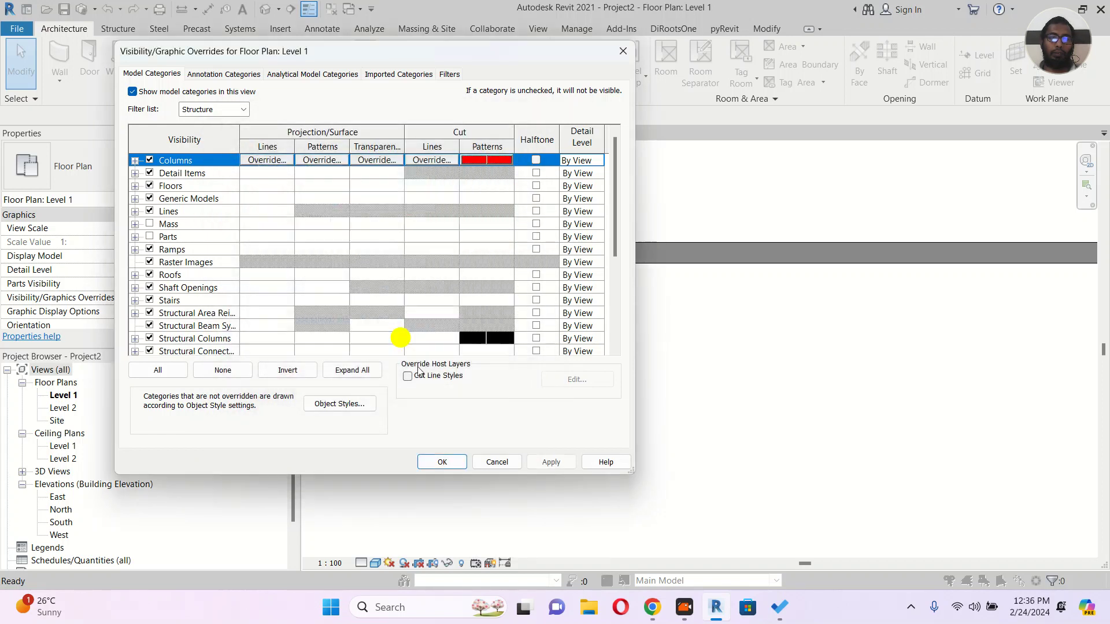
{"action": "left_click", "coordinate": [444, 461]}
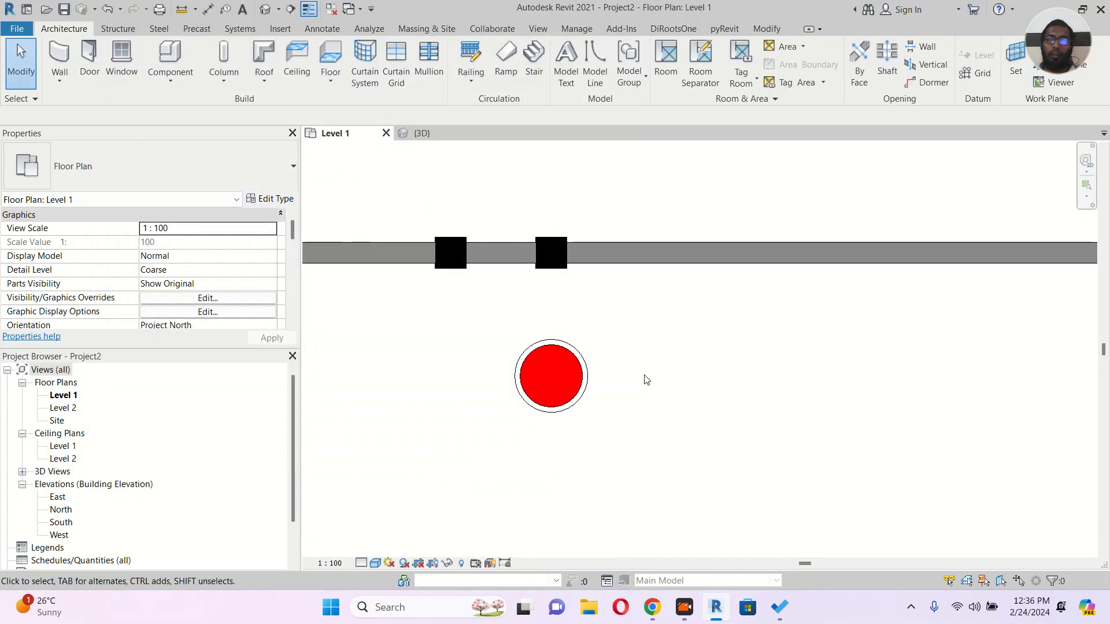
Step: Place a 12 x 12 Concrete-Square-Column structural column inside the round metal clad column using the At Architectural Columns option
{"action": "left_click", "coordinate": [234, 83]}
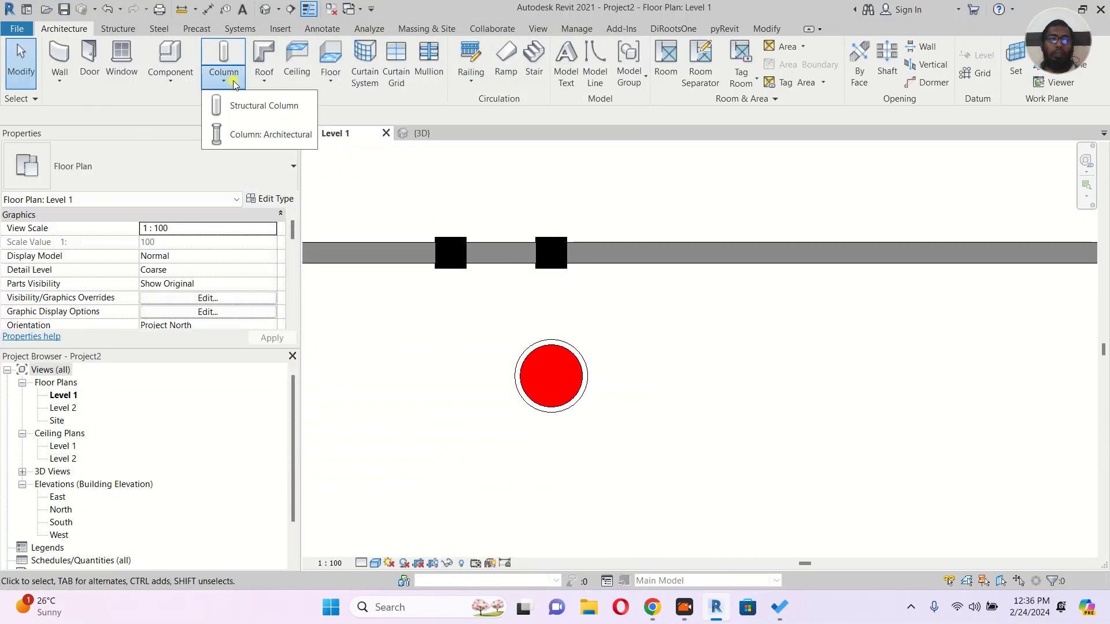
{"action": "left_click", "coordinate": [265, 104]}
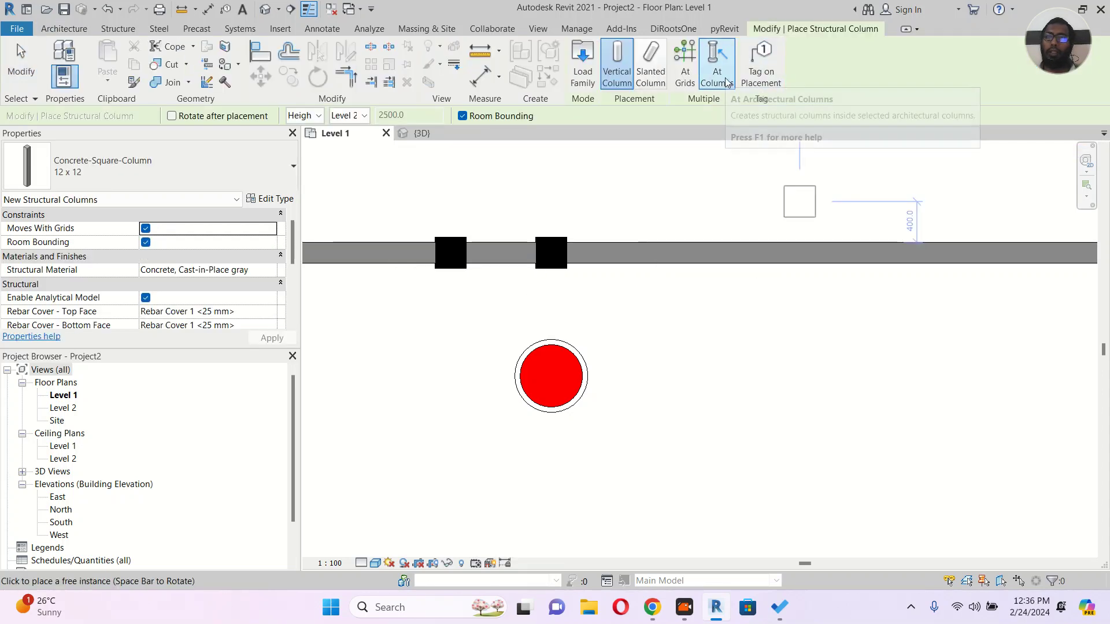
{"action": "left_click", "coordinate": [723, 78]}
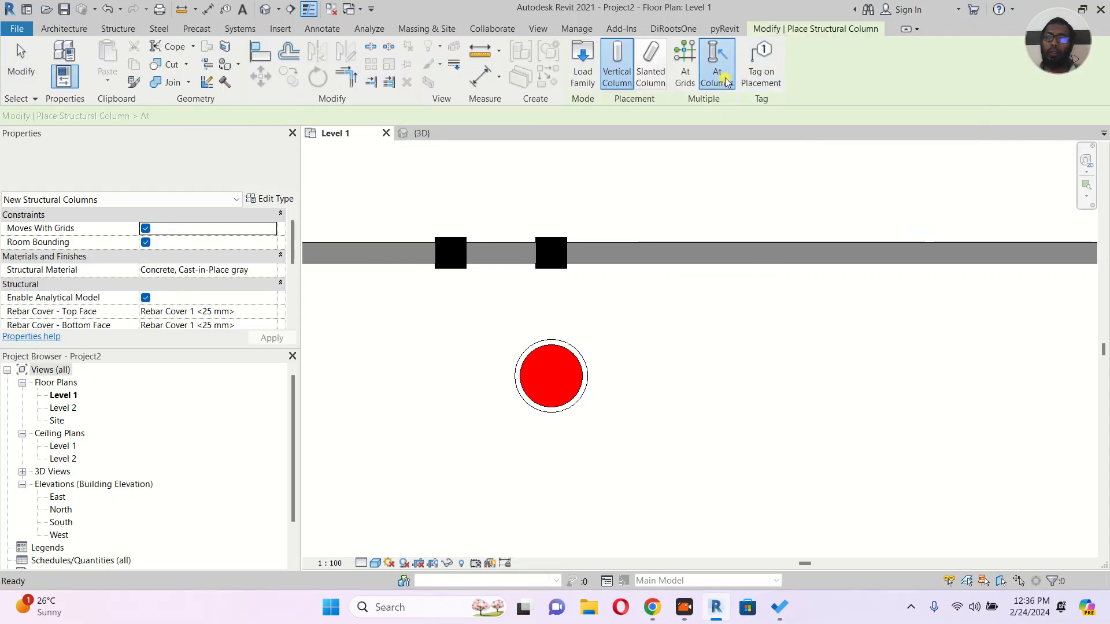
{"action": "left_click", "coordinate": [558, 374]}
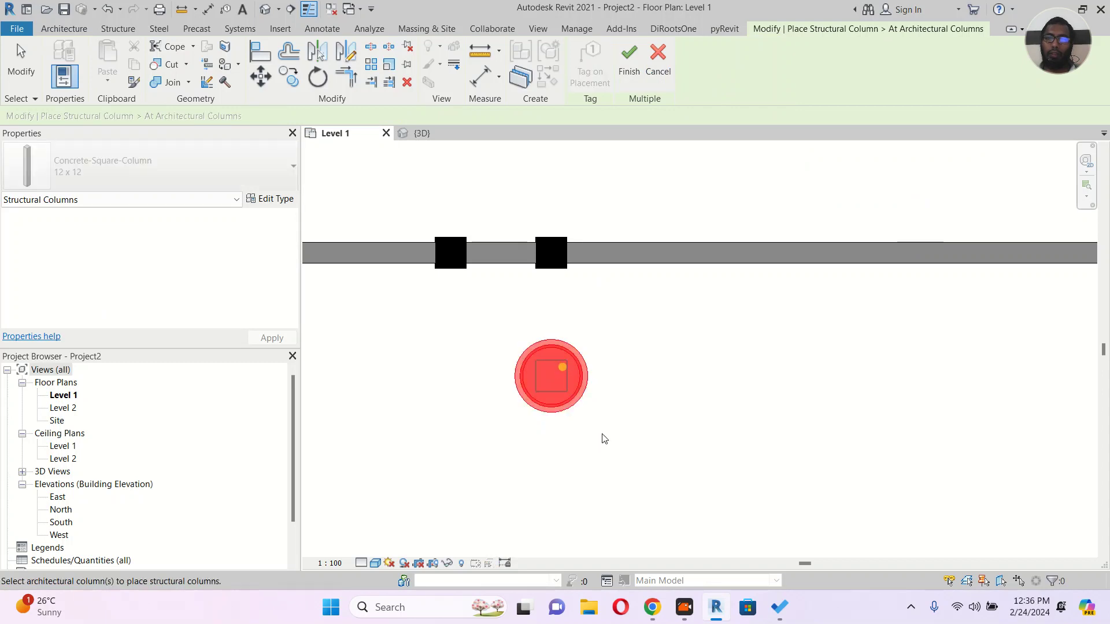
{"action": "scroll", "coordinate": [601, 436], "scroll_direction": "up", "scroll_amount": 3}
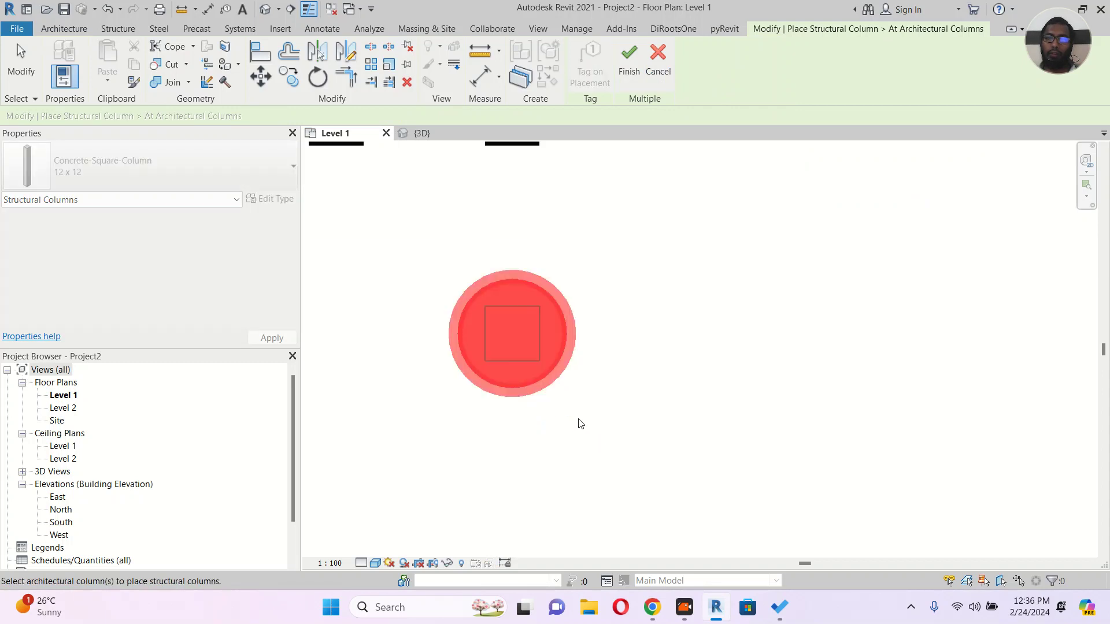
{"action": "left_click", "coordinate": [630, 69]}
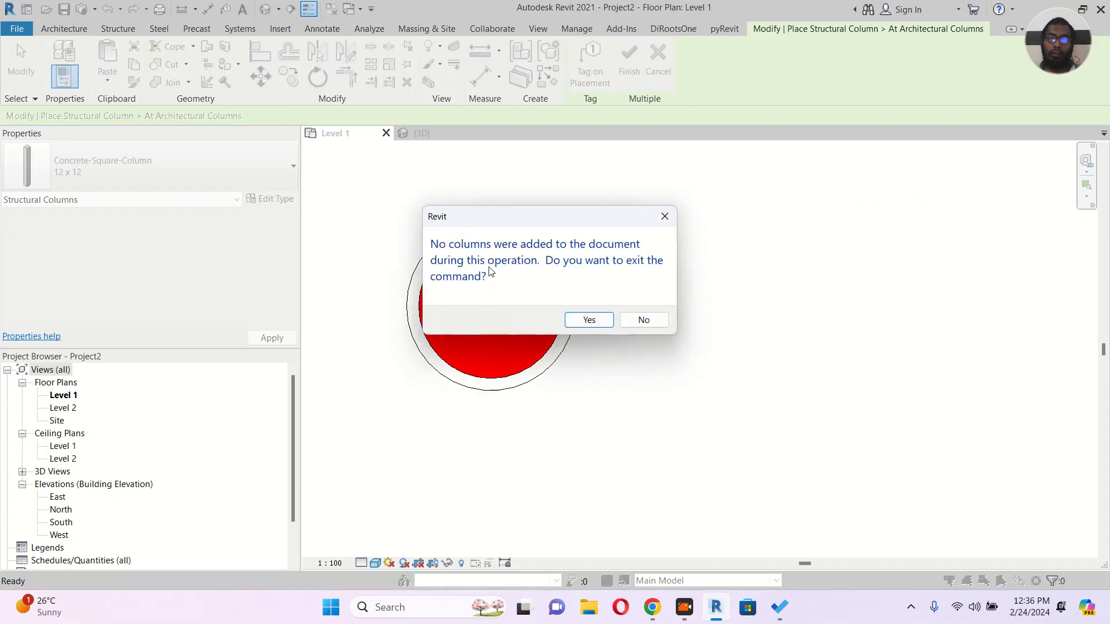
{"action": "left_click", "coordinate": [643, 319]}
{"action": "scroll", "coordinate": [705, 318], "scroll_direction": "down", "scroll_amount": 2}
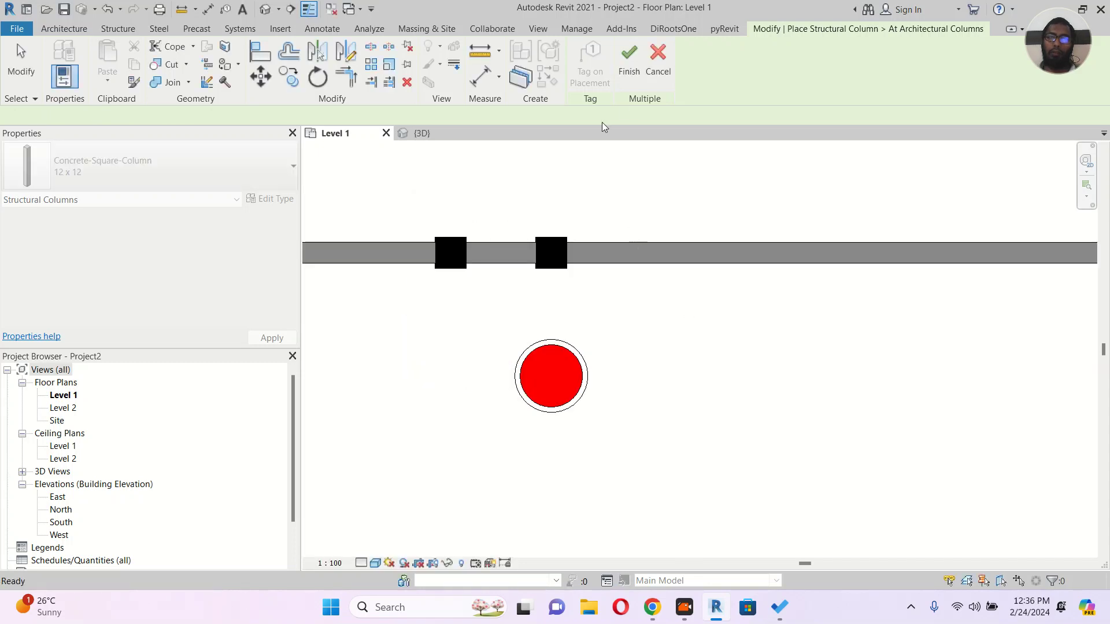
{"action": "left_click", "coordinate": [630, 70]}
{"action": "left_click", "coordinate": [717, 69]}
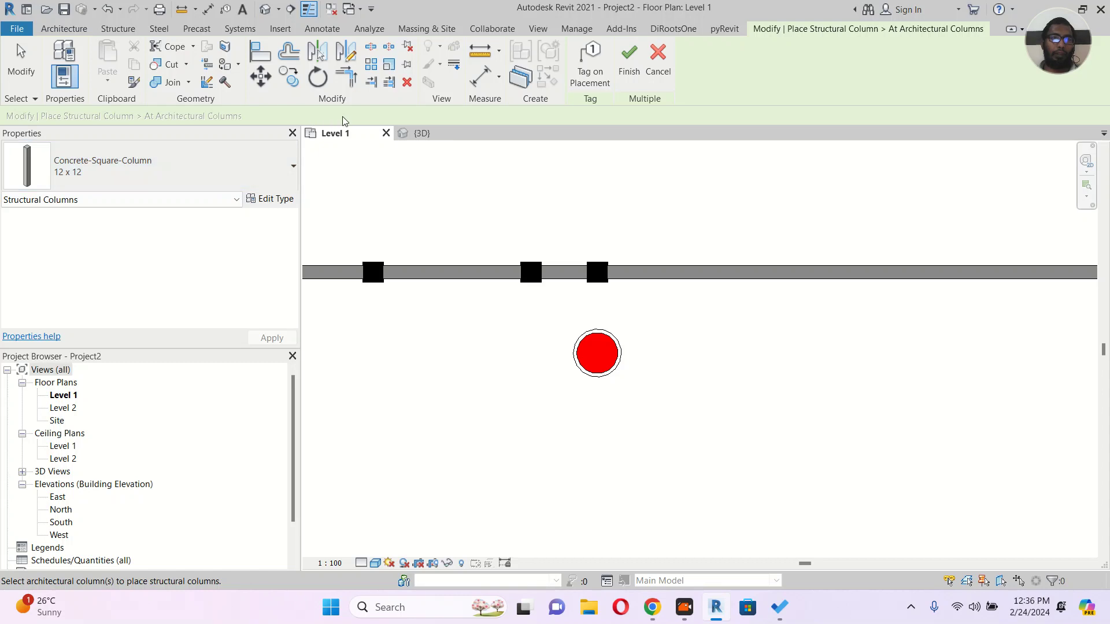
{"action": "left_click", "coordinate": [618, 351]}
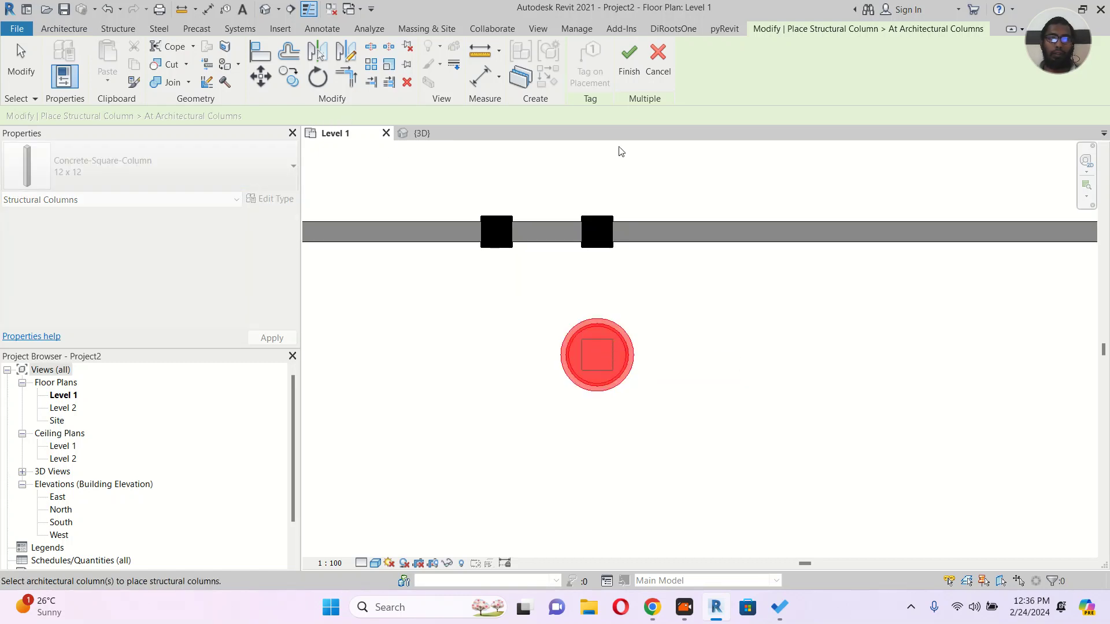
{"action": "left_click", "coordinate": [635, 74]}
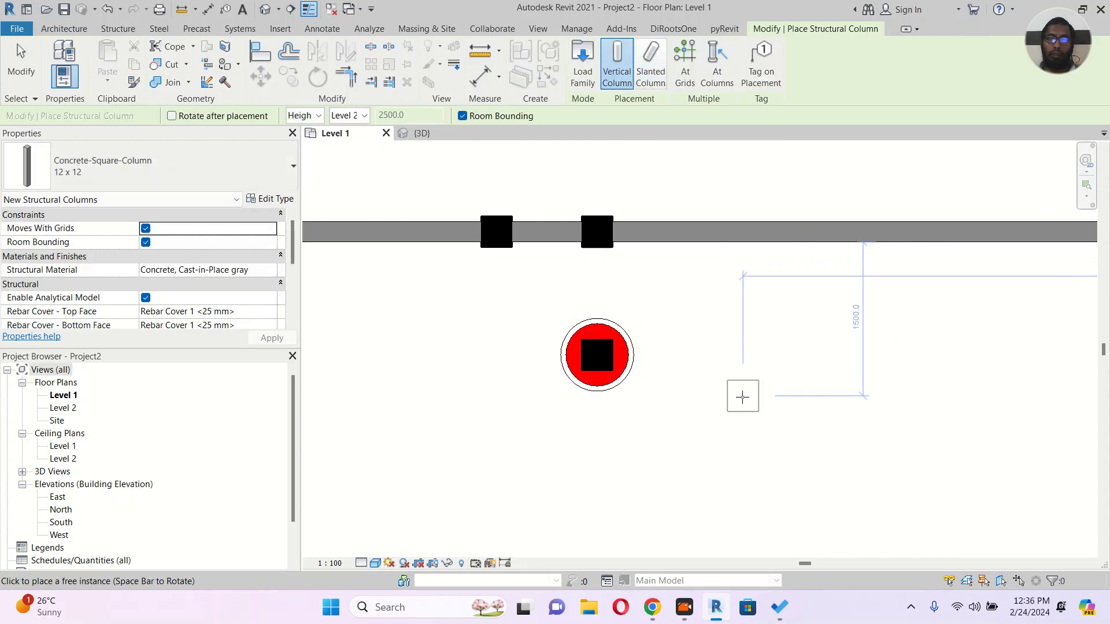
{"action": "left_click", "coordinate": [21, 60]}
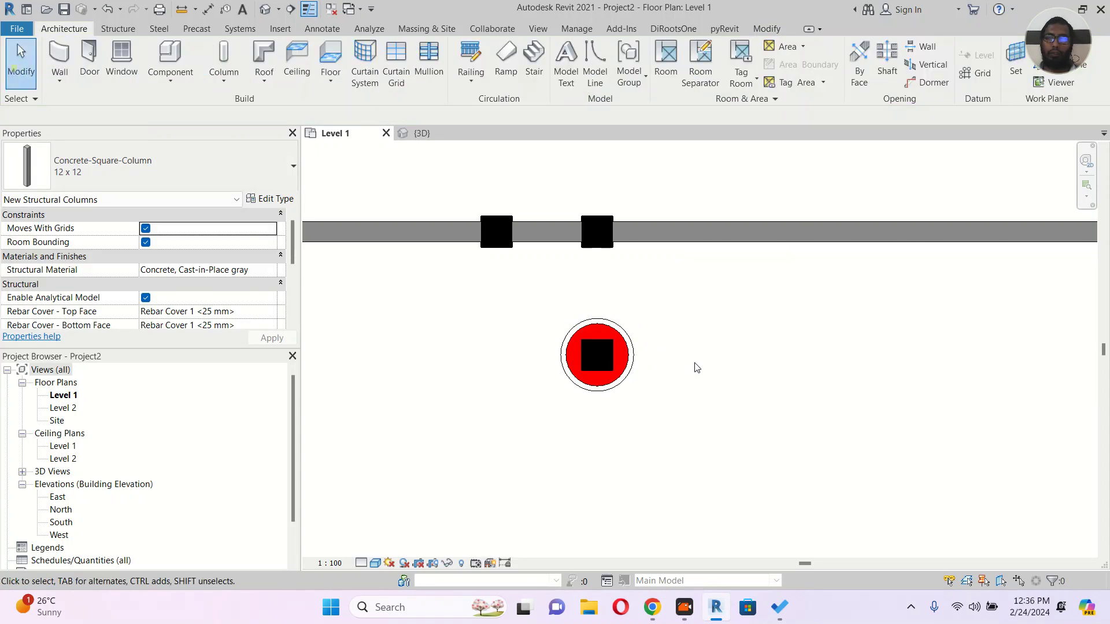
Step: Inspect the square structural column and the surrounding metal clad architectural column as separate elements in plan
{"action": "scroll", "coordinate": [677, 365], "scroll_direction": "up", "scroll_amount": 3}
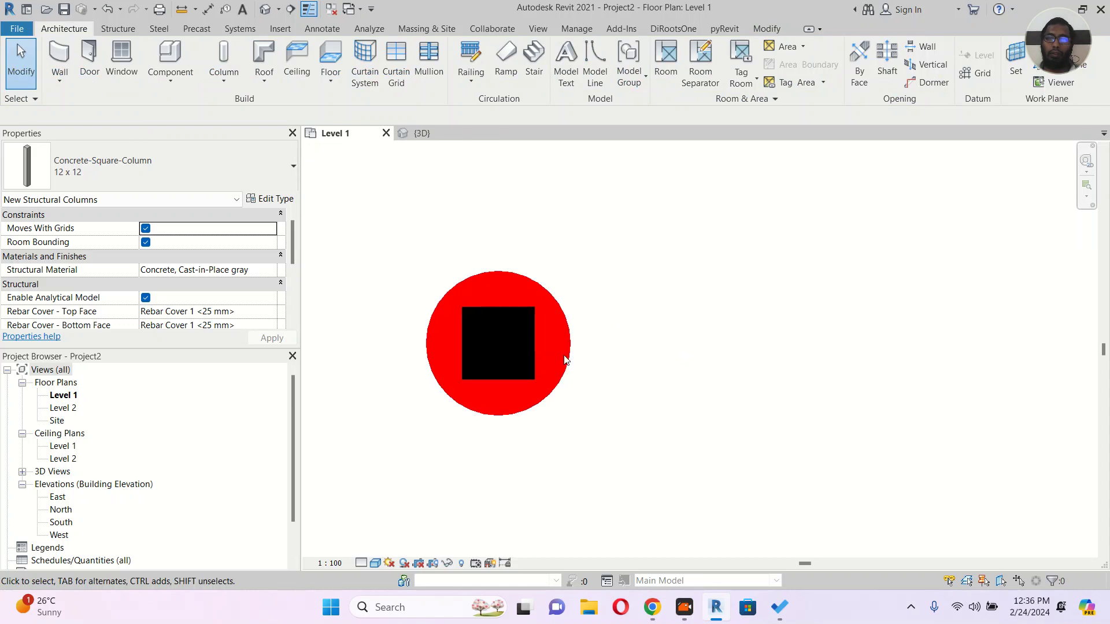
{"action": "left_click", "coordinate": [498, 314]}
{"action": "key", "text": "Escape"}
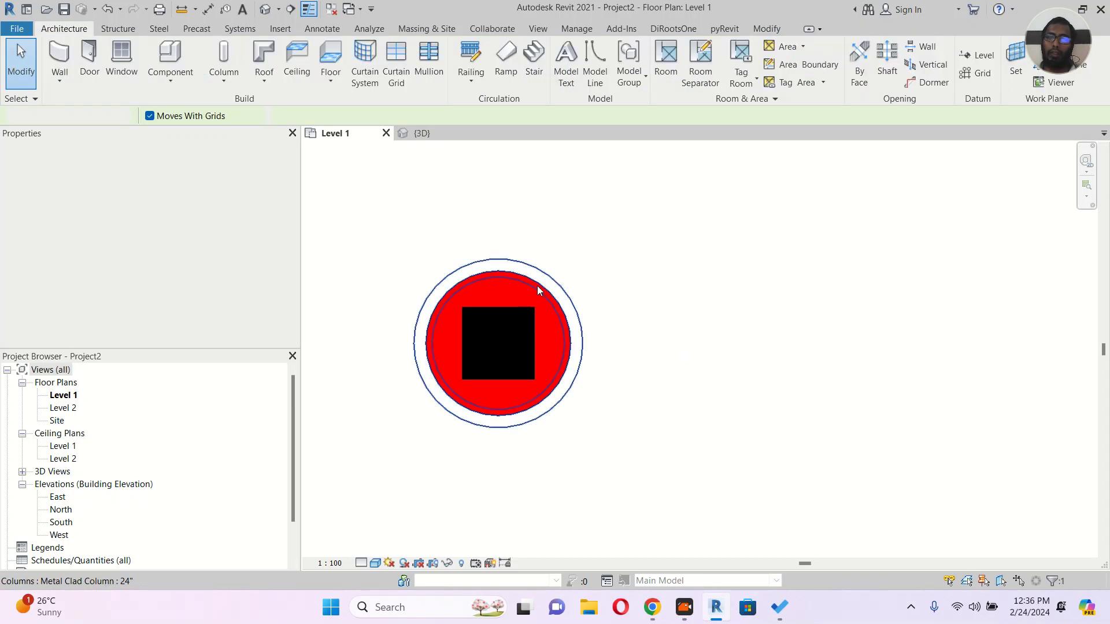
{"action": "left_click", "coordinate": [537, 287]}
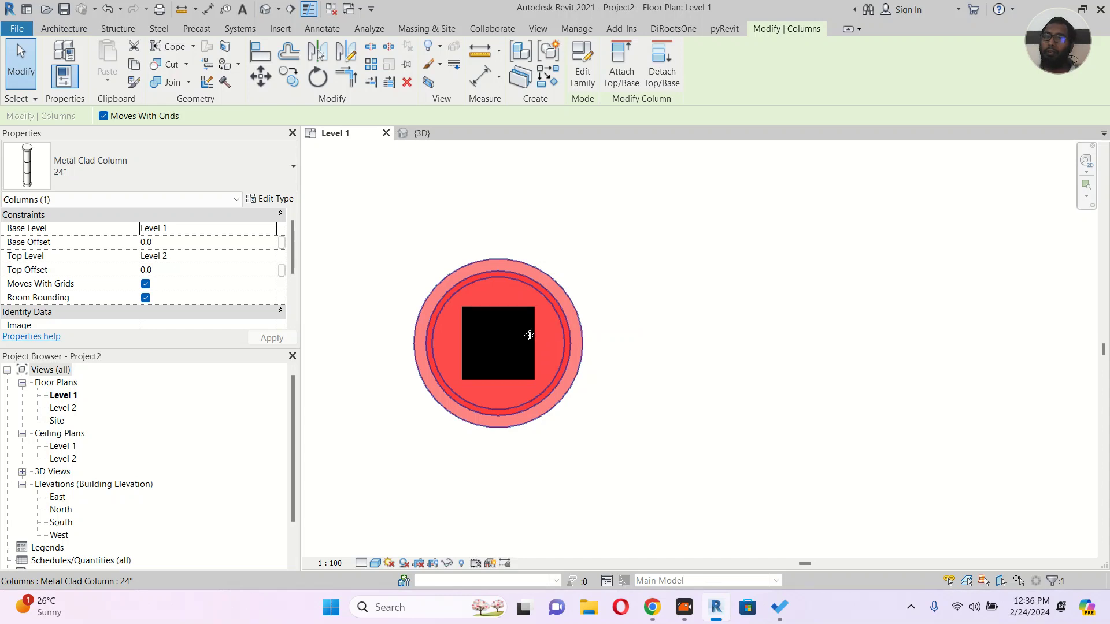
{"action": "key", "text": "Escape"}
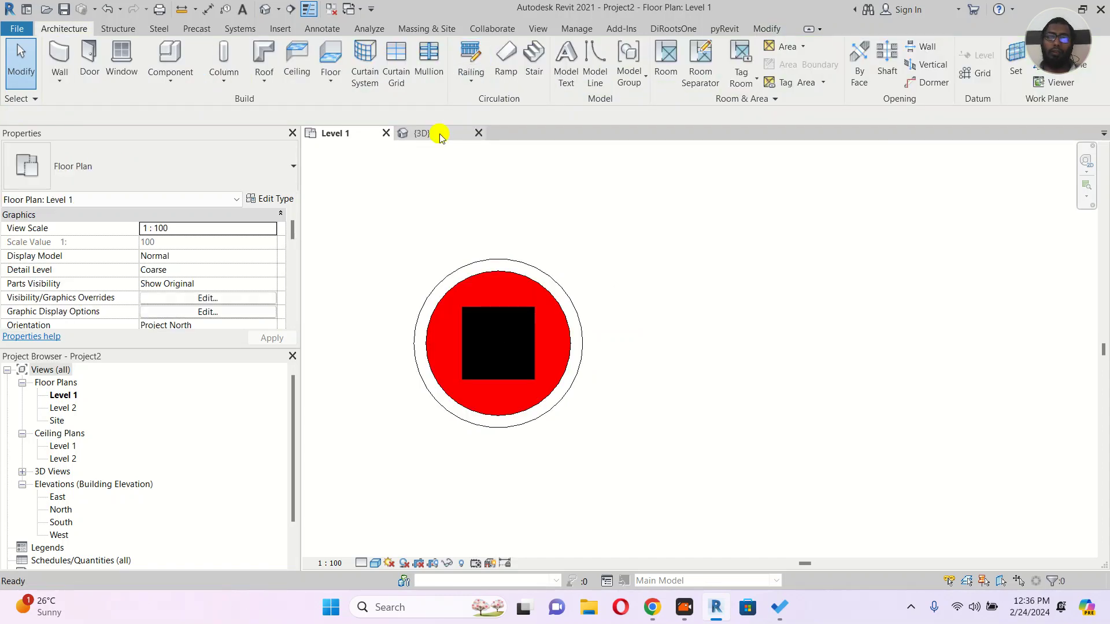
Step: Switch to the 3D view and set its visual style to Shaded
{"action": "left_click", "coordinate": [428, 133]}
{"action": "scroll", "coordinate": [682, 318], "scroll_direction": "down", "scroll_amount": 3}
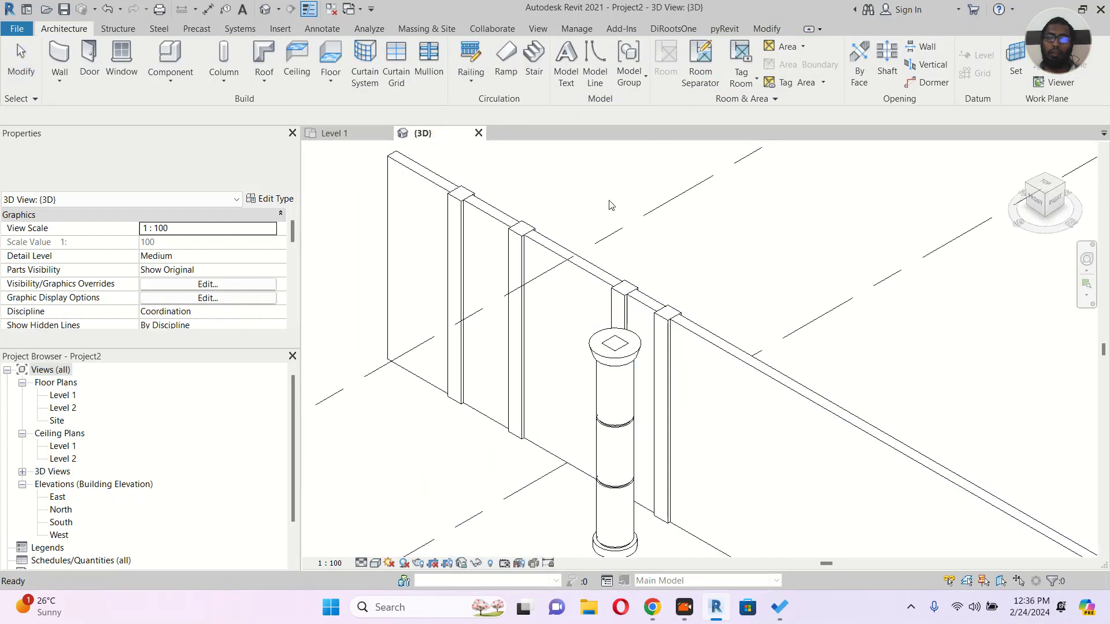
{"action": "left_click", "coordinate": [375, 563]}
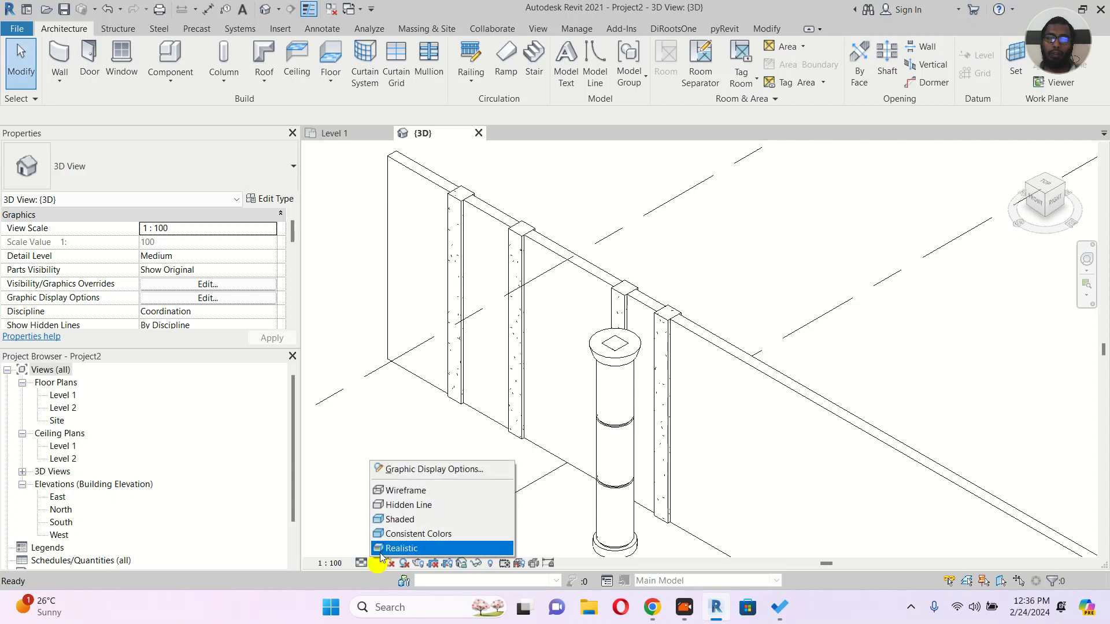
{"action": "left_click", "coordinate": [393, 524]}
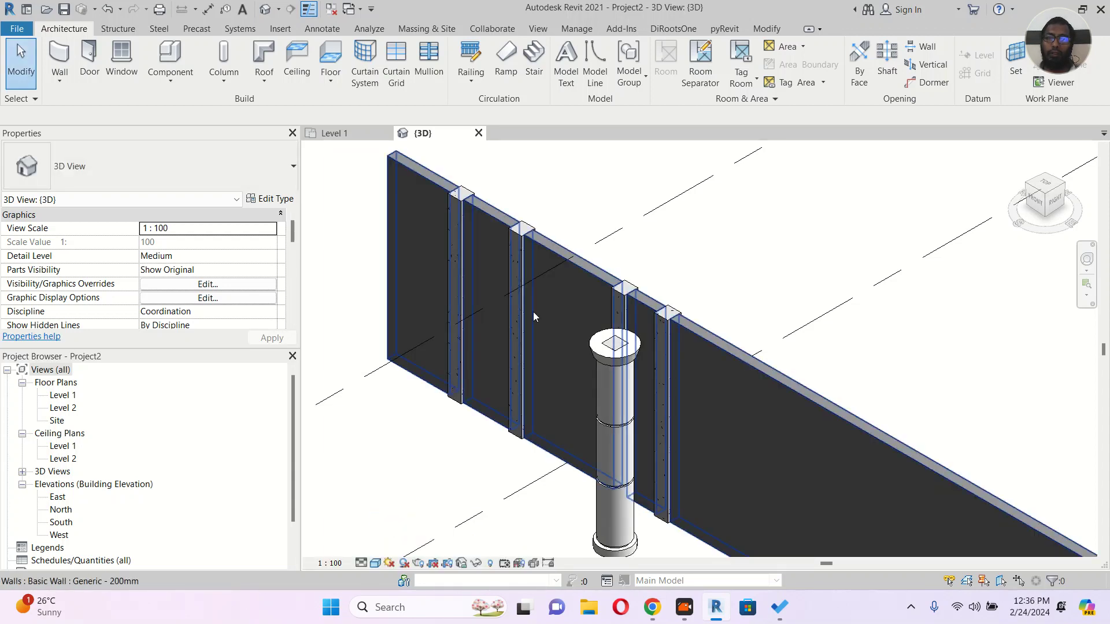
Step: Check the square structural column and the round metal clad column around it as separate selections in 3D
{"action": "scroll", "coordinate": [565, 377], "scroll_direction": "down", "scroll_amount": 1}
{"action": "middle_click_drag", "start_coordinate": [565, 377], "coordinate": [502, 322]}
{"action": "scroll", "coordinate": [502, 323], "scroll_direction": "down", "scroll_amount": 1}
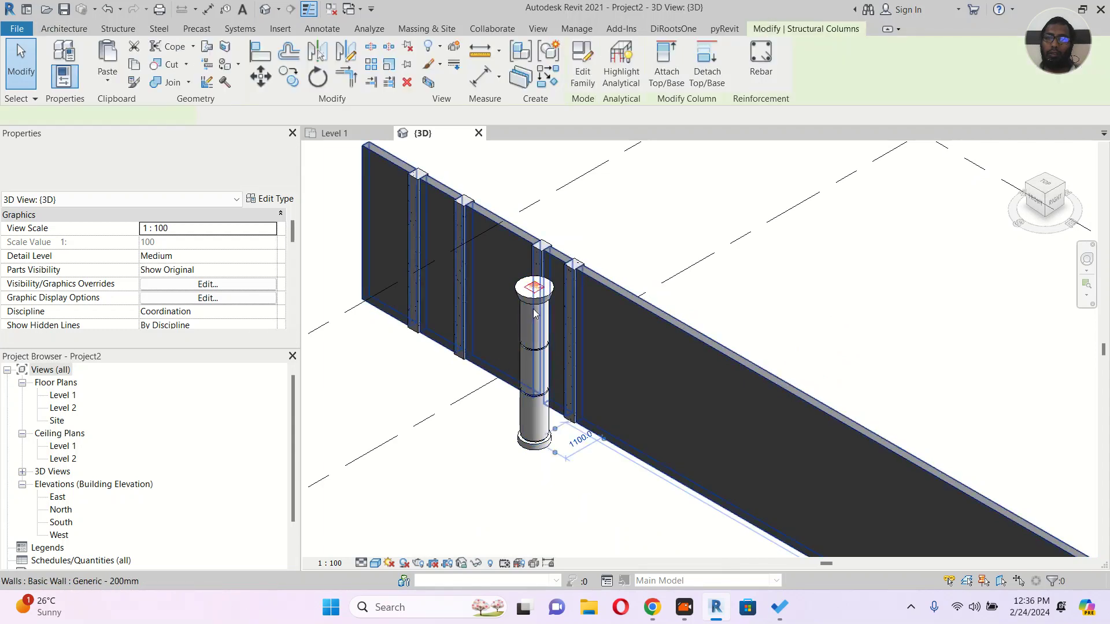
{"action": "key", "text": "Escape"}
{"action": "scroll", "coordinate": [534, 295], "scroll_direction": "up", "scroll_amount": 1}
{"action": "left_click", "coordinate": [517, 295]}
{"action": "key", "text": "Escape"}
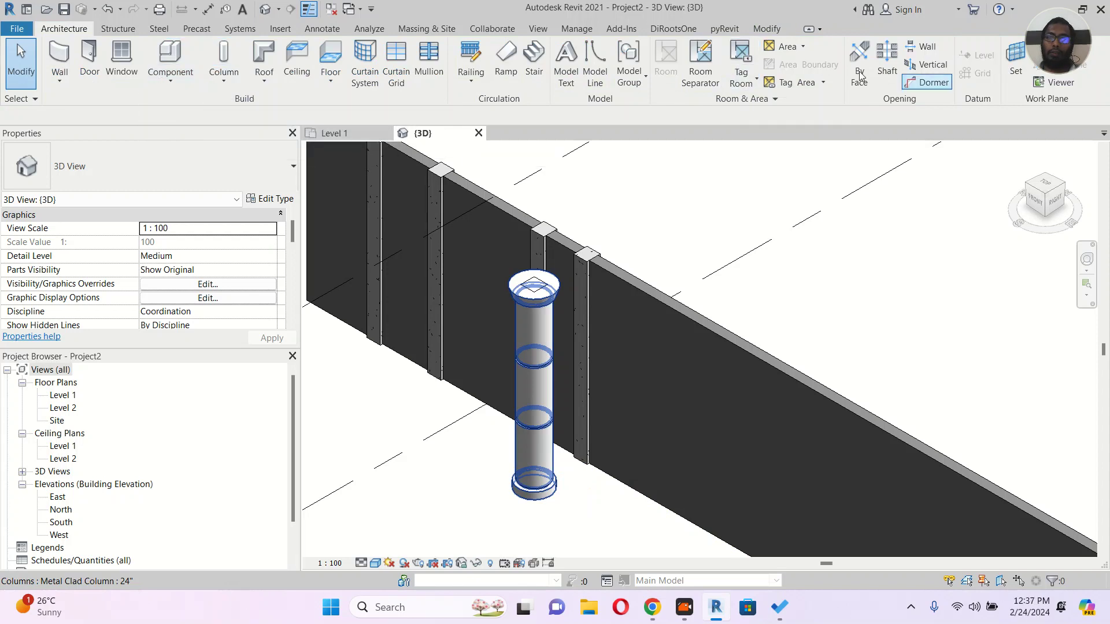
Step: Join the geometry of the round metal clad architectural column with the square structural column inside it
{"action": "left_click", "coordinate": [767, 29]}
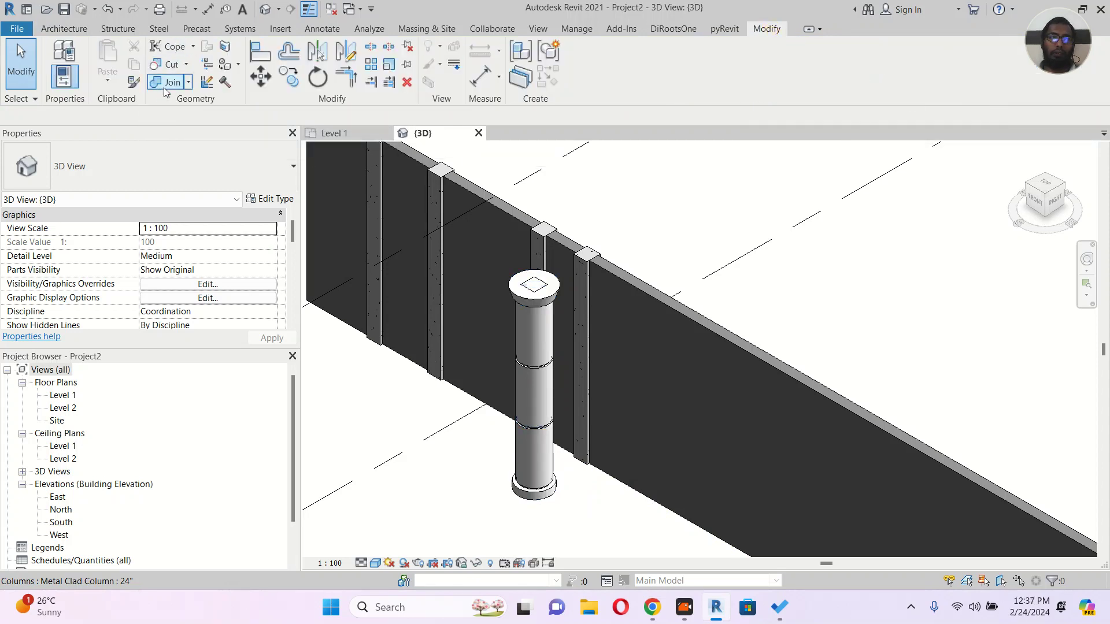
{"action": "left_click", "coordinate": [517, 291]}
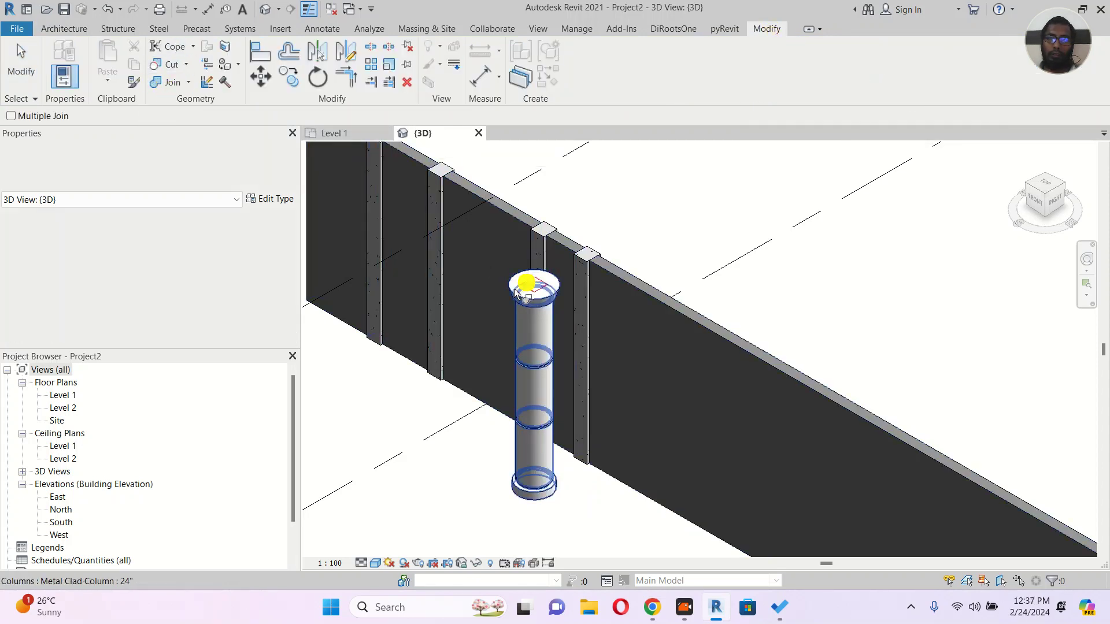
{"action": "scroll", "coordinate": [511, 289], "scroll_direction": "up", "scroll_amount": 3}
{"action": "left_click", "coordinate": [511, 299]}
{"action": "key", "text": "Escape"}
{"action": "key", "text": "Escape"}
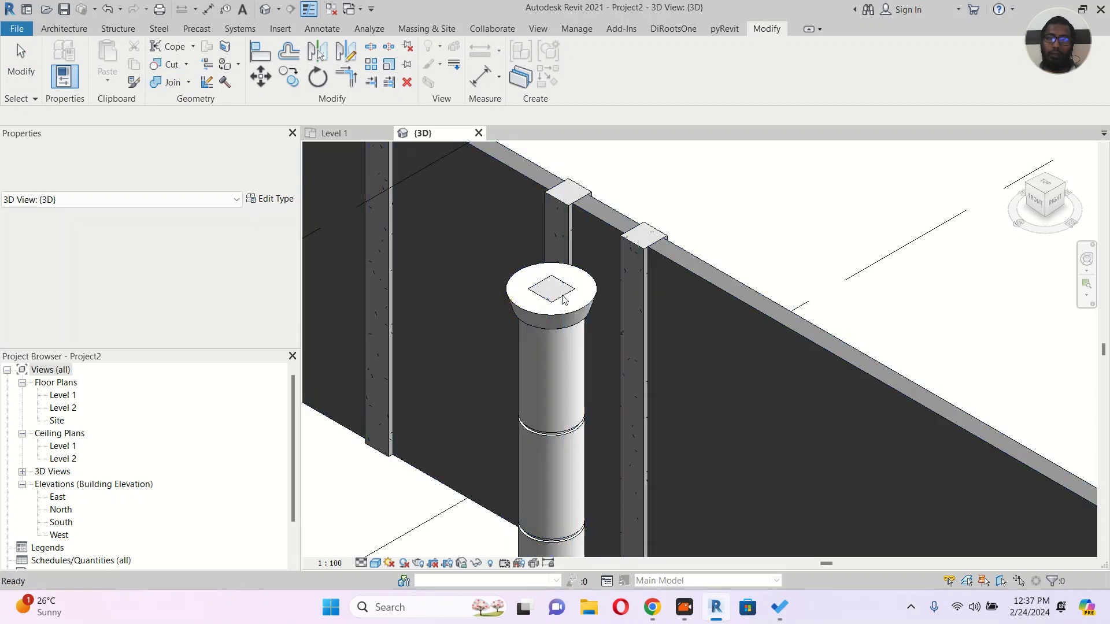
Step: Examine the joined square structural column and metal clad column individually, including how the outer column is cut around the inner one
{"action": "left_click", "coordinate": [565, 290]}
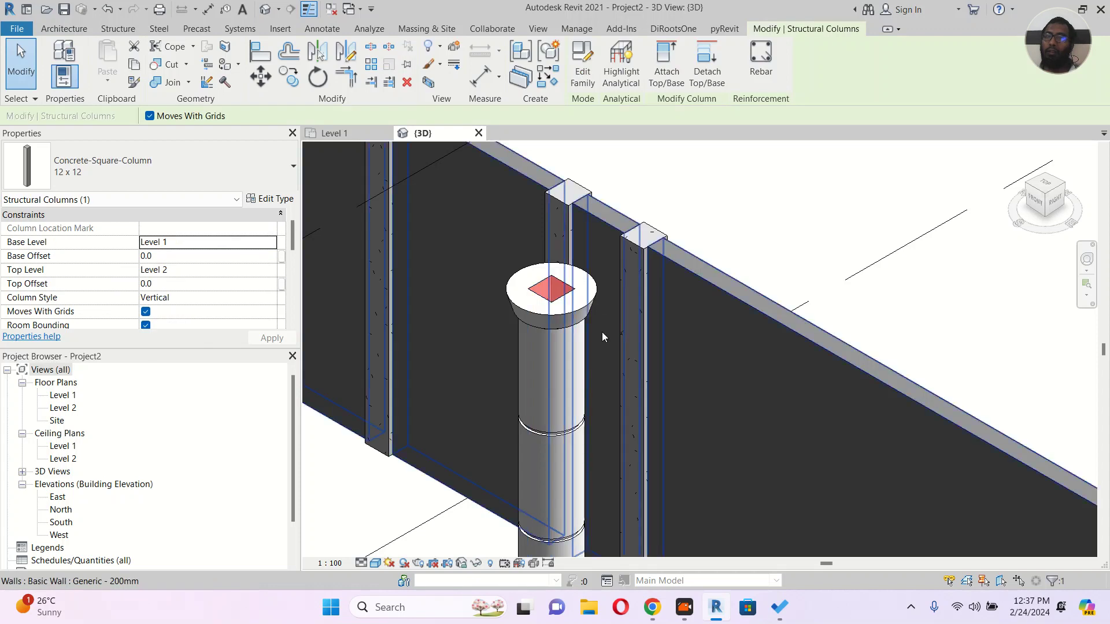
{"action": "key", "text": "Escape"}
{"action": "left_click", "coordinate": [599, 296]}
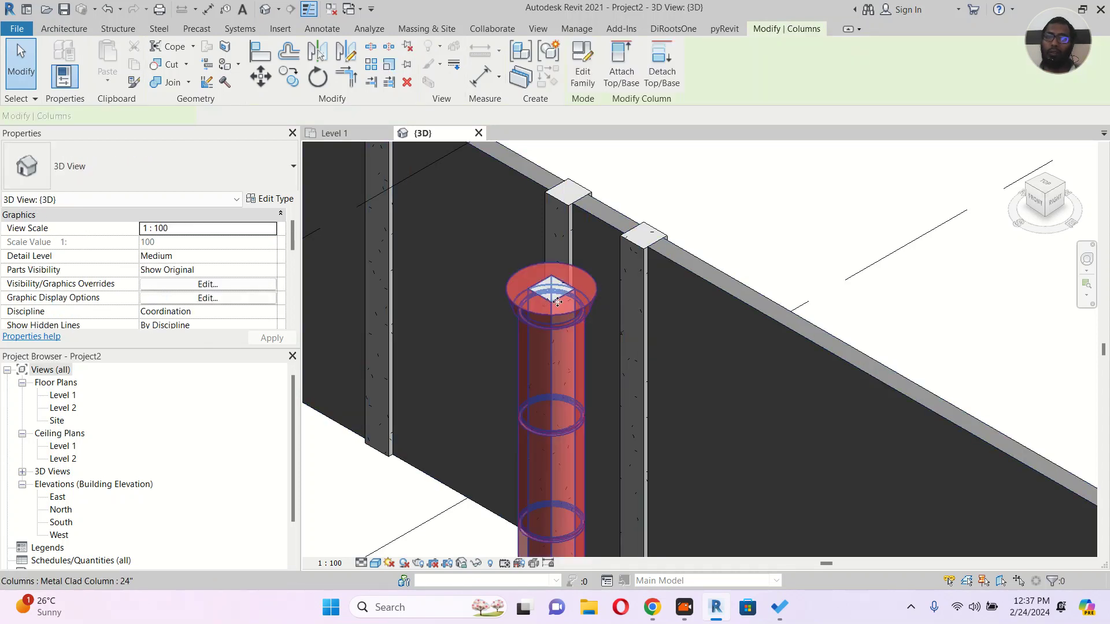
{"action": "key", "text": "Escape"}
{"action": "scroll", "coordinate": [560, 304], "scroll_direction": "down", "scroll_amount": 4}
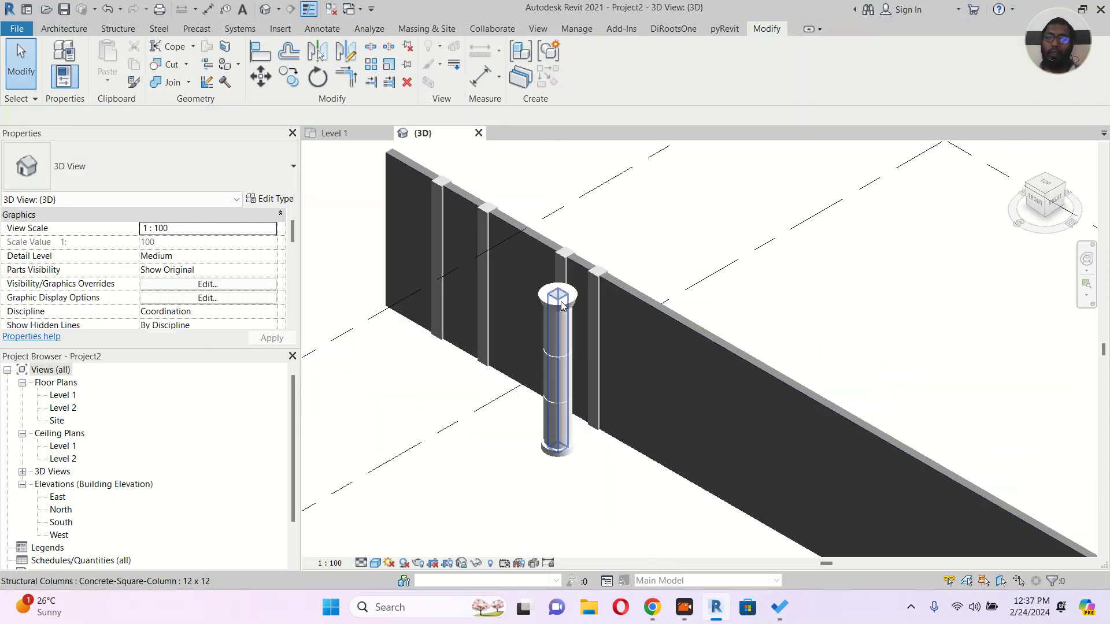
{"action": "scroll", "coordinate": [560, 302], "scroll_direction": "down", "scroll_amount": 2}
{"action": "middle_click_drag", "start_coordinate": [778, 317], "coordinate": [750, 309]}
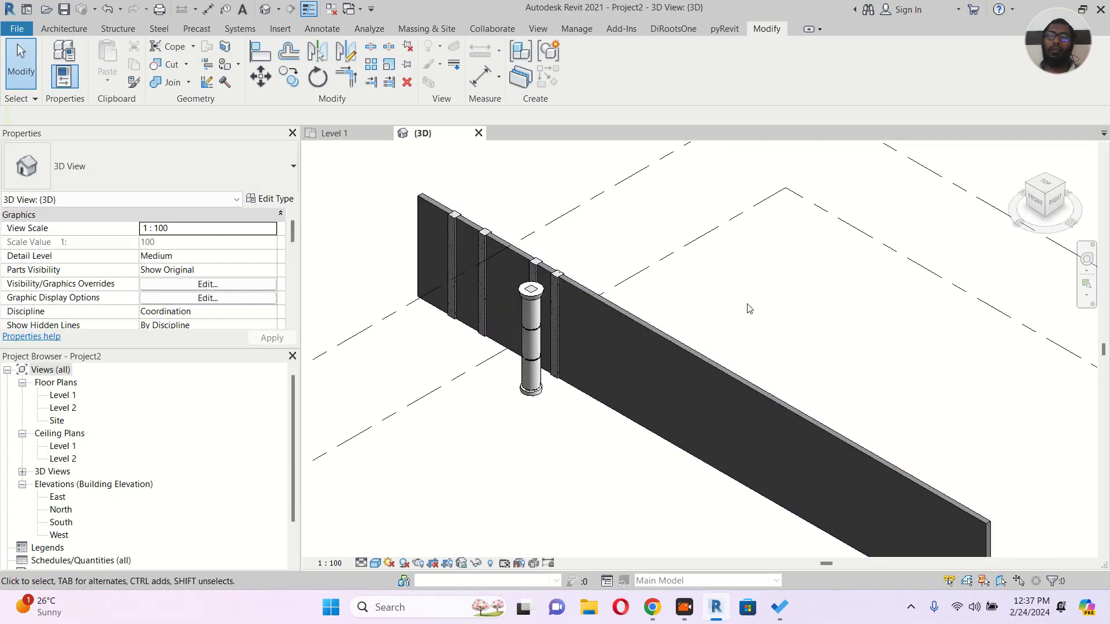